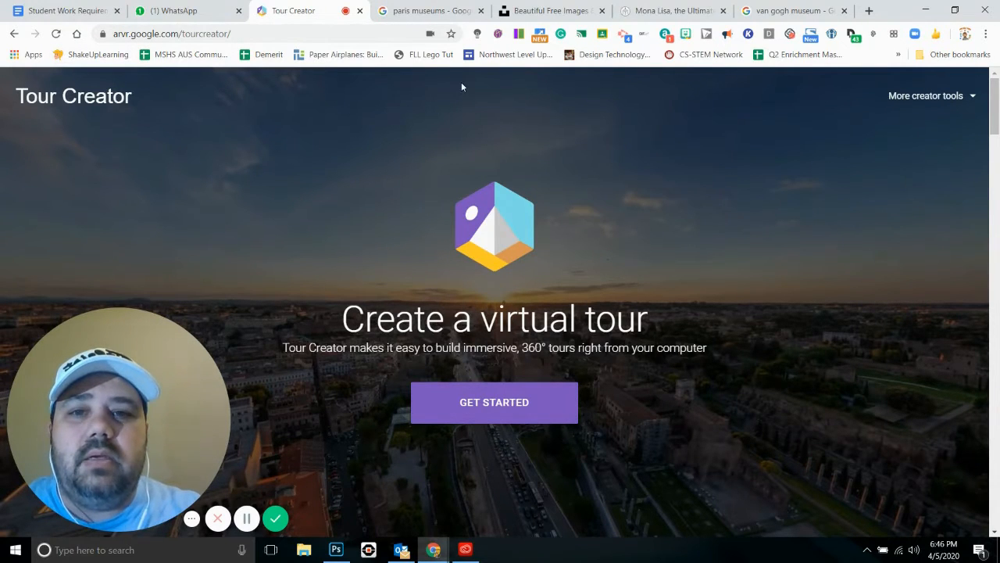
# Open the Google Tour Creator website in a new browser tab and get started to reach the list of own tours.
pyautogui.click(869, 11)
pyautogui.write('tour ')
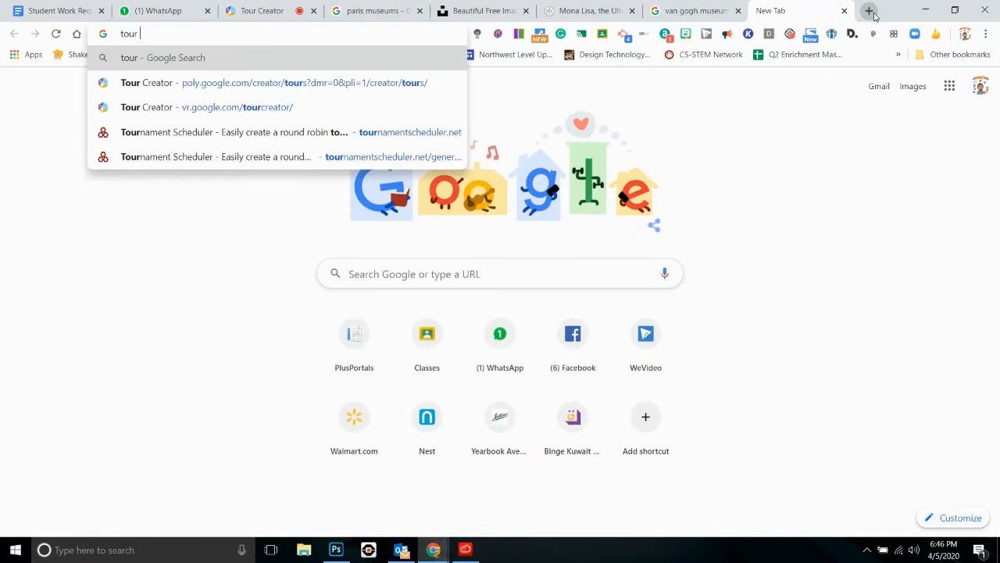
pyautogui.write('crea')
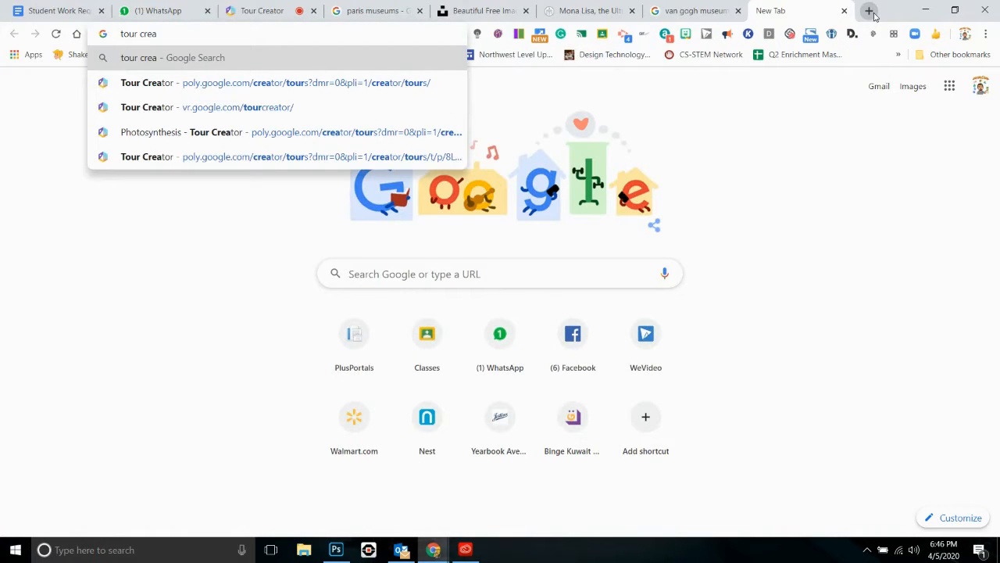
pyautogui.click(151, 107)
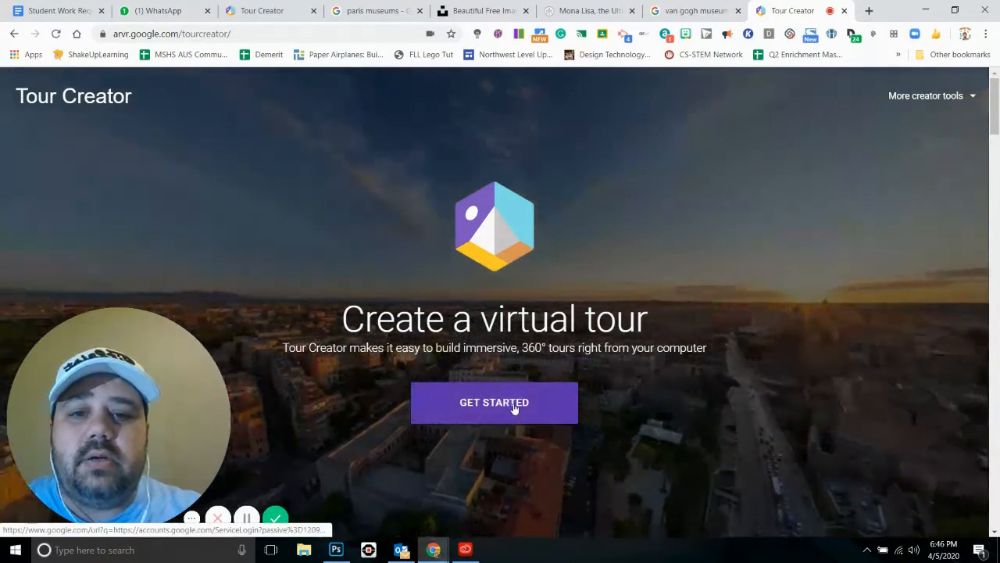
pyautogui.click(512, 408)
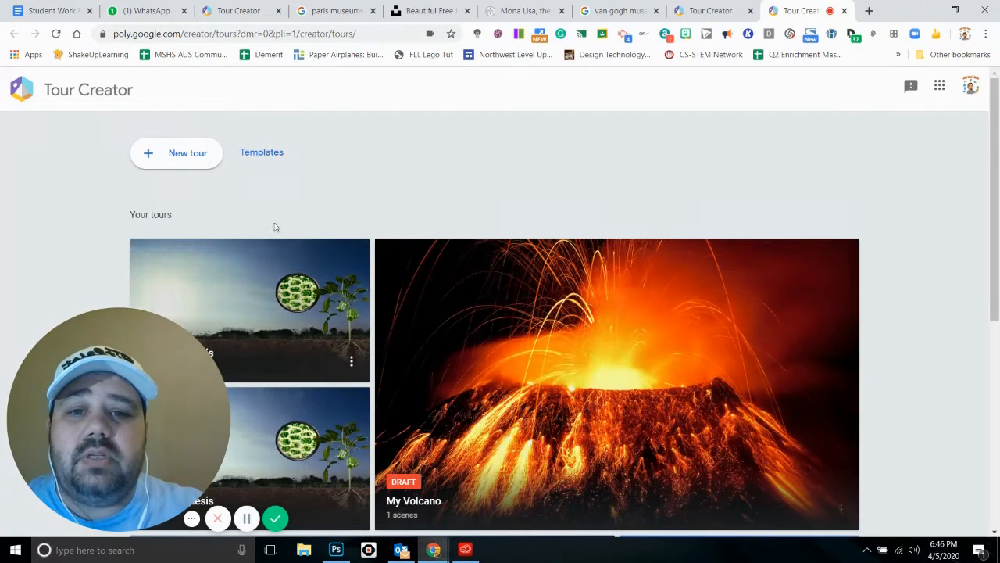
# Browse the gallery of template tours for examples of what is possible, and return to the Tour Creator home page.
pyautogui.click(263, 155)
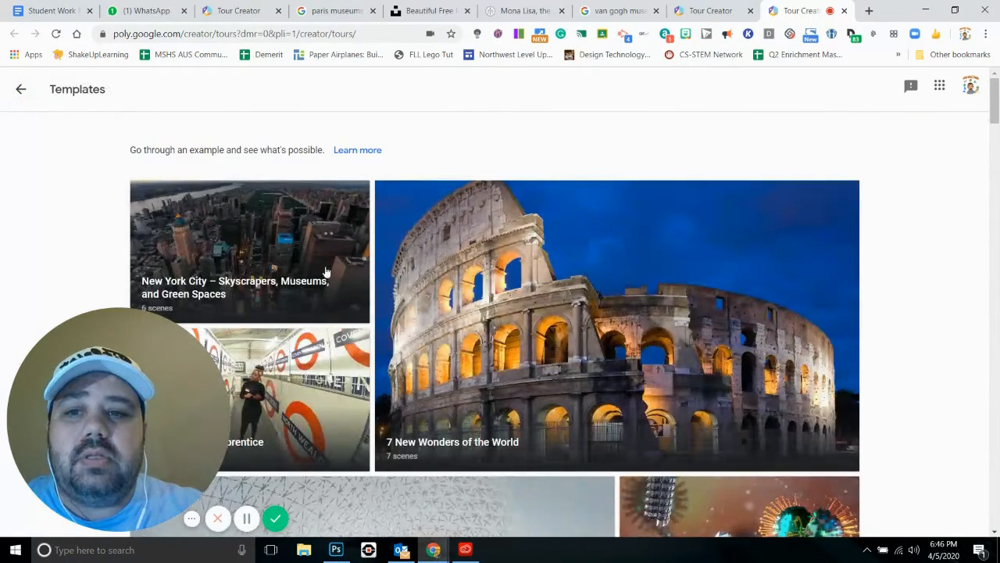
pyautogui.scroll(-4, 349, 294)
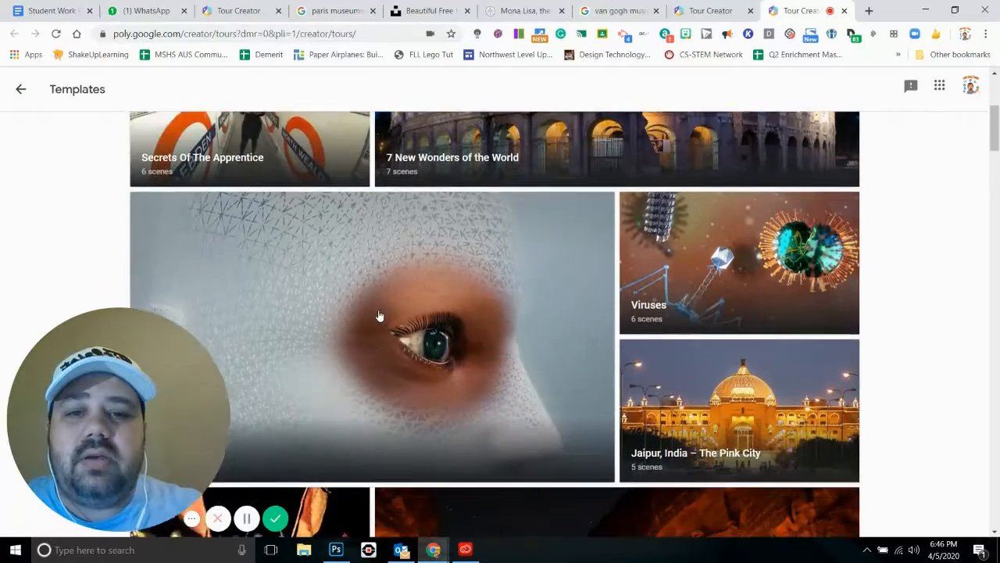
pyautogui.scroll(-3, 375, 301)
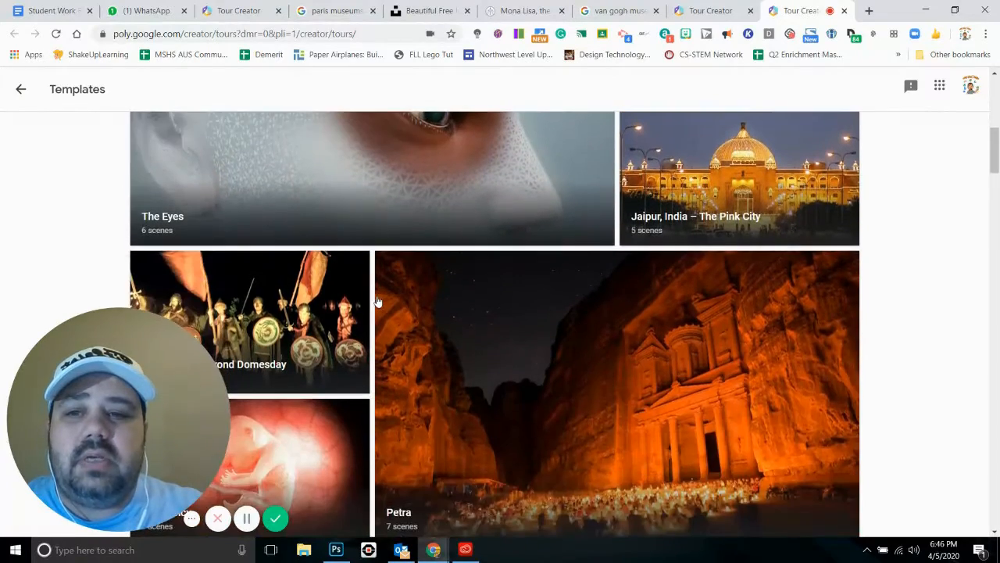
pyautogui.scroll(-3, 369, 267)
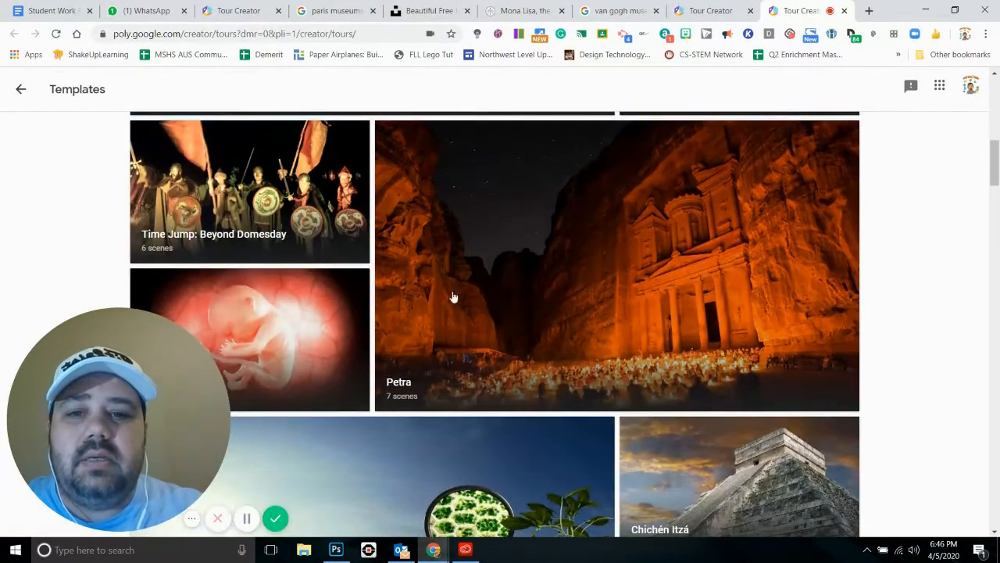
pyautogui.scroll(-8, 520, 301)
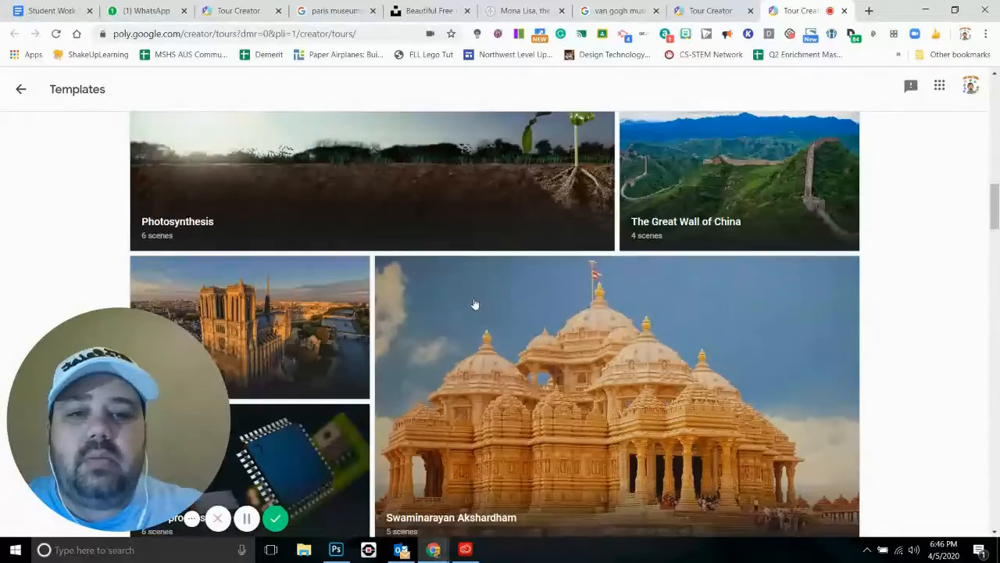
pyautogui.scroll(-3, 547, 309)
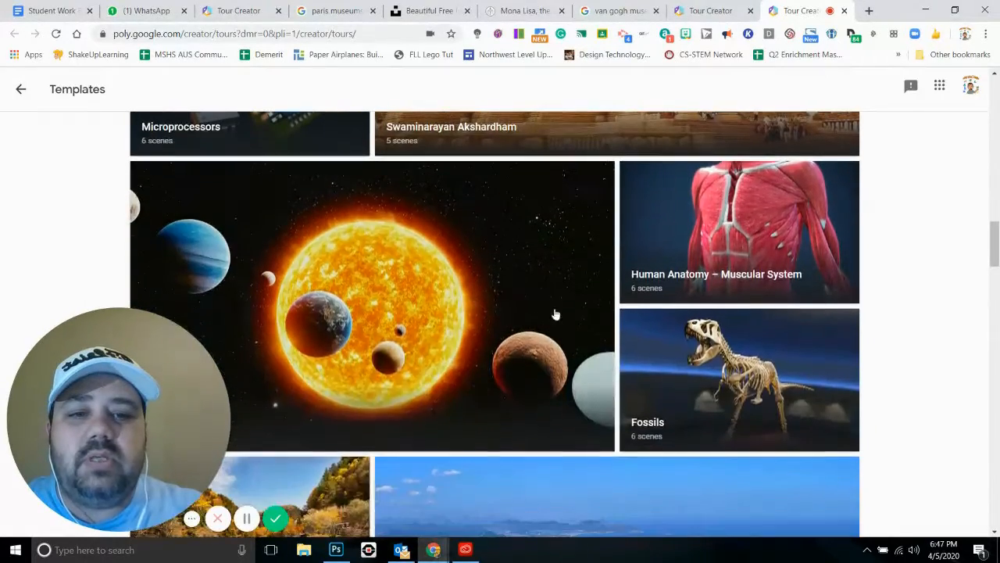
pyautogui.scroll(-2, 434, 321)
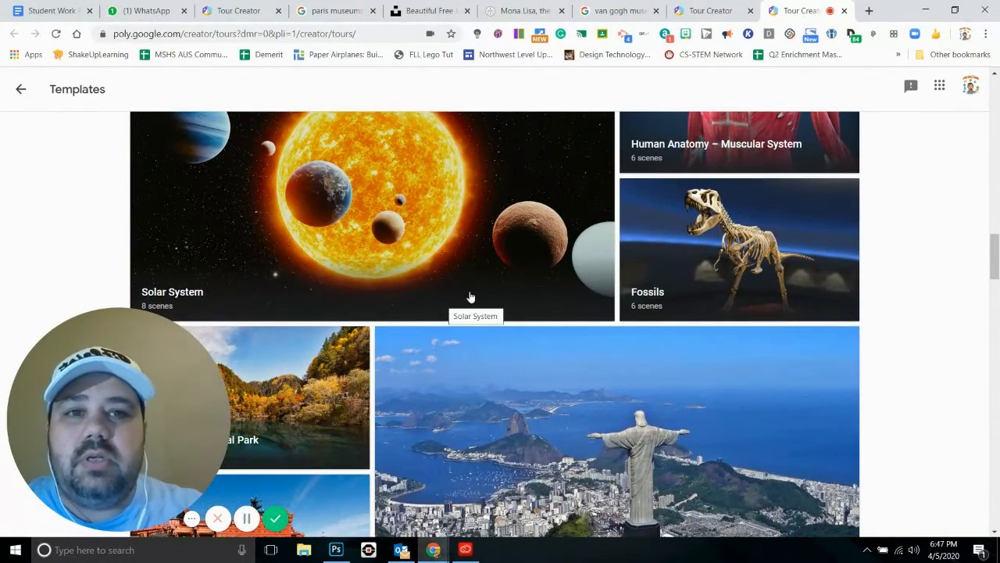
pyautogui.scroll(7, 475, 305)
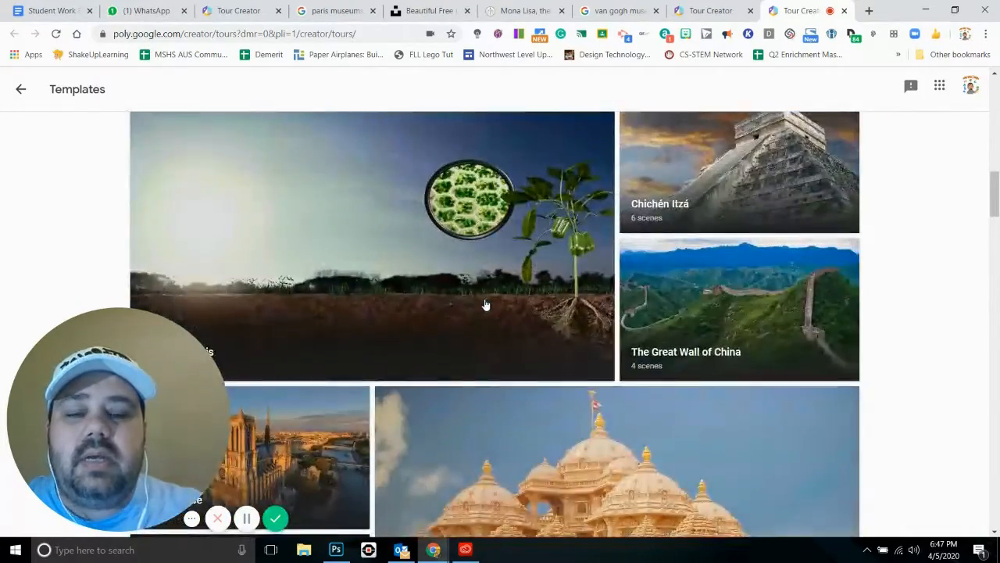
pyautogui.scroll(10, 485, 305)
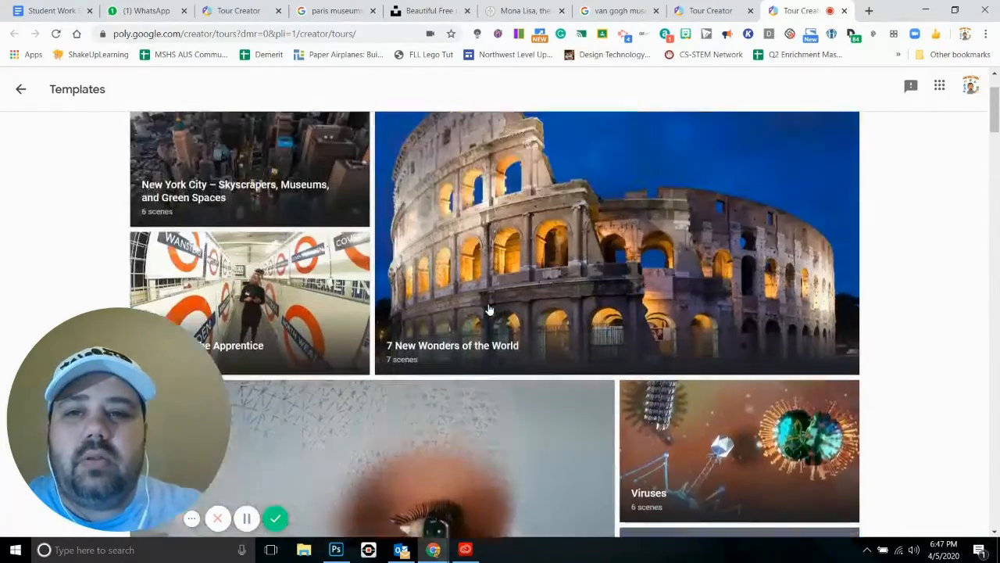
pyautogui.scroll(2, 489, 310)
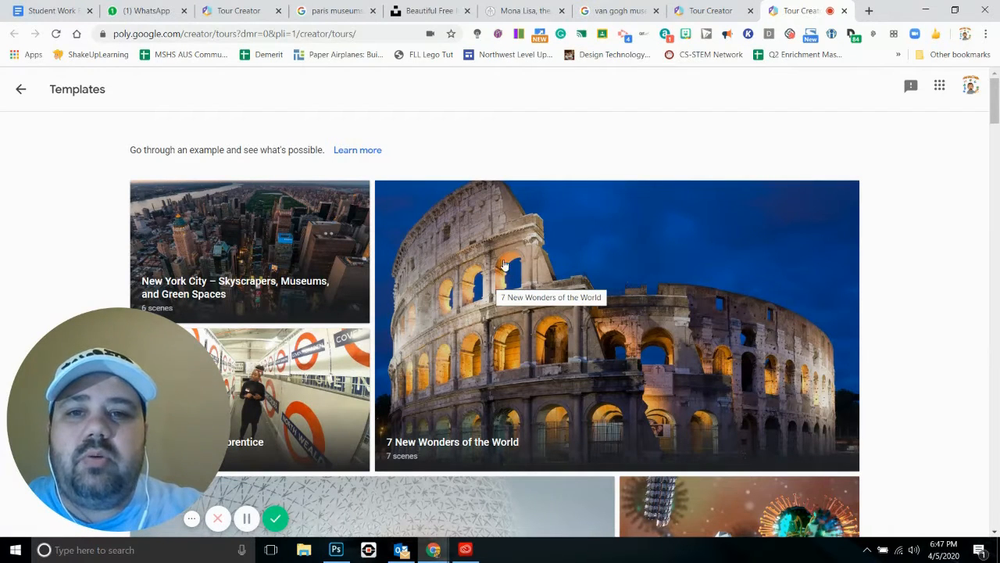
pyautogui.click(20, 90)
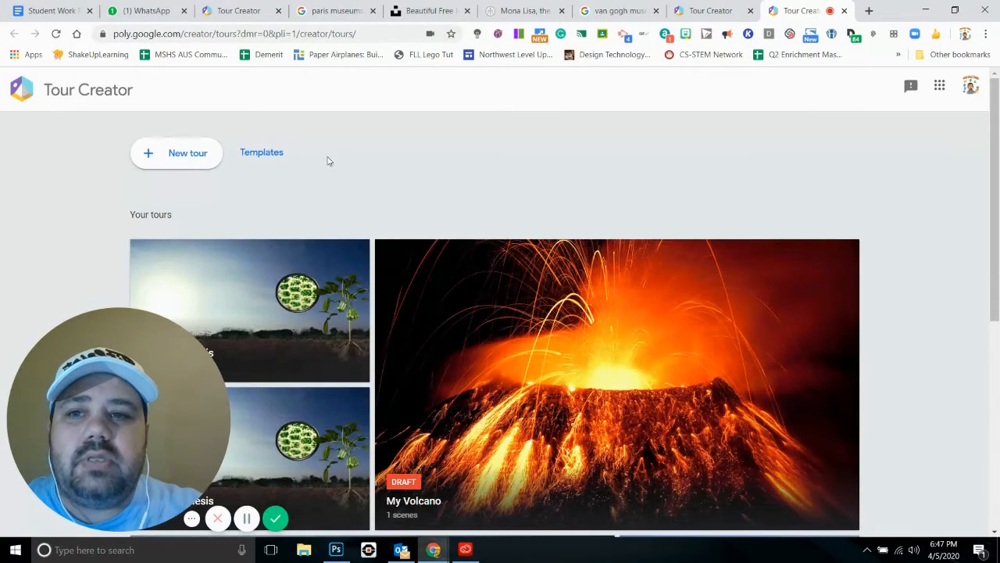
# Start a new tour and title it "Museums of the world", with the spelling of "Museums" corrected.
pyautogui.click(188, 155)
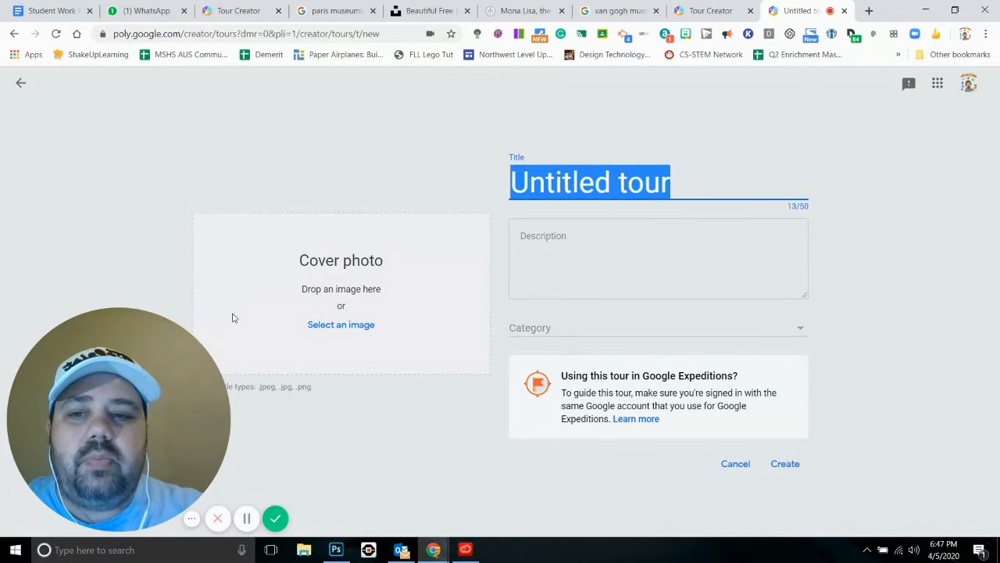
pyautogui.moveTo(166, 349)
pyautogui.mouseDown()
pyautogui.moveTo(167, 304)
pyautogui.moveTo(171, 365)
pyautogui.mouseUp()
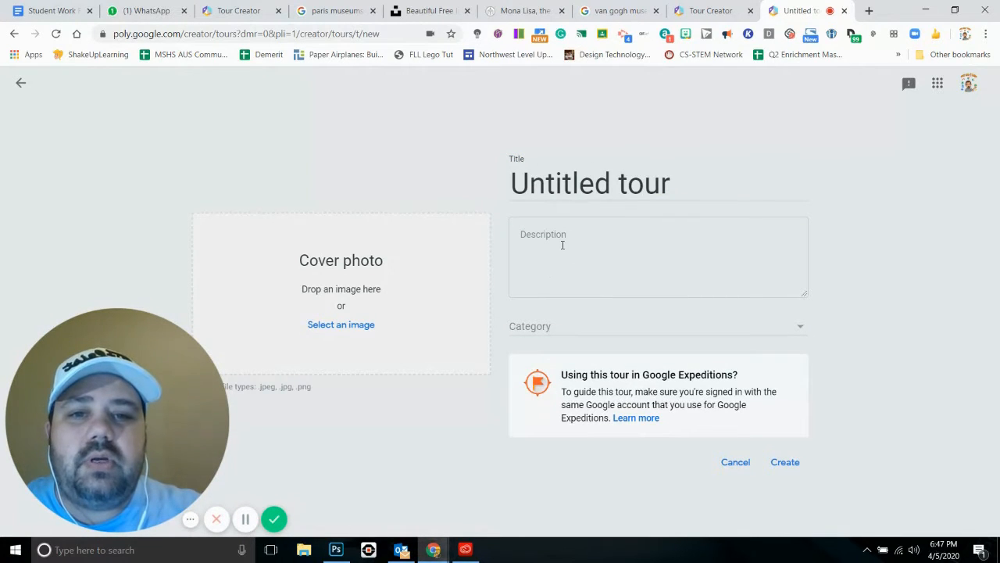
pyautogui.click(562, 184)
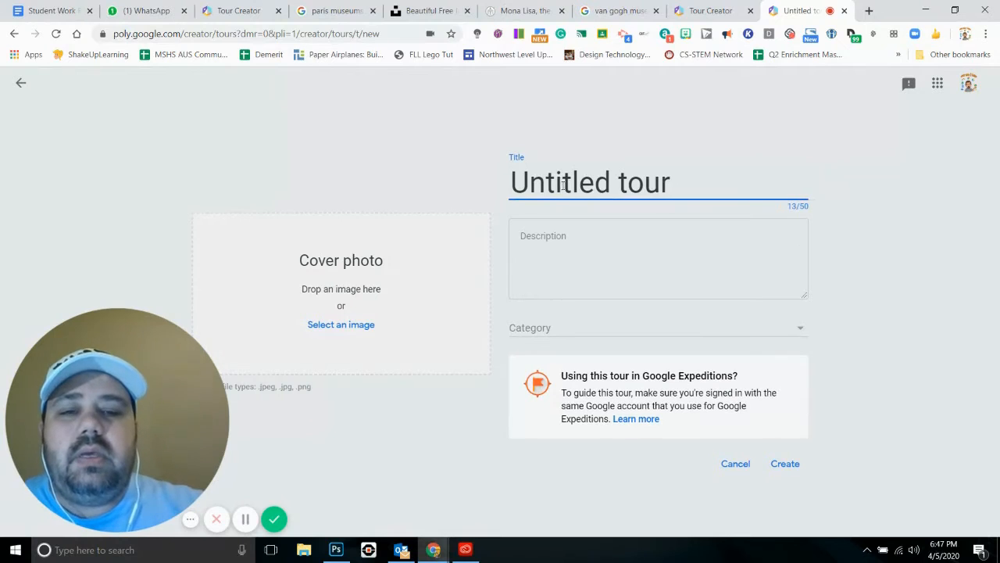
pyautogui.doubleClick(563, 185)
pyautogui.tripleClick(563, 184)
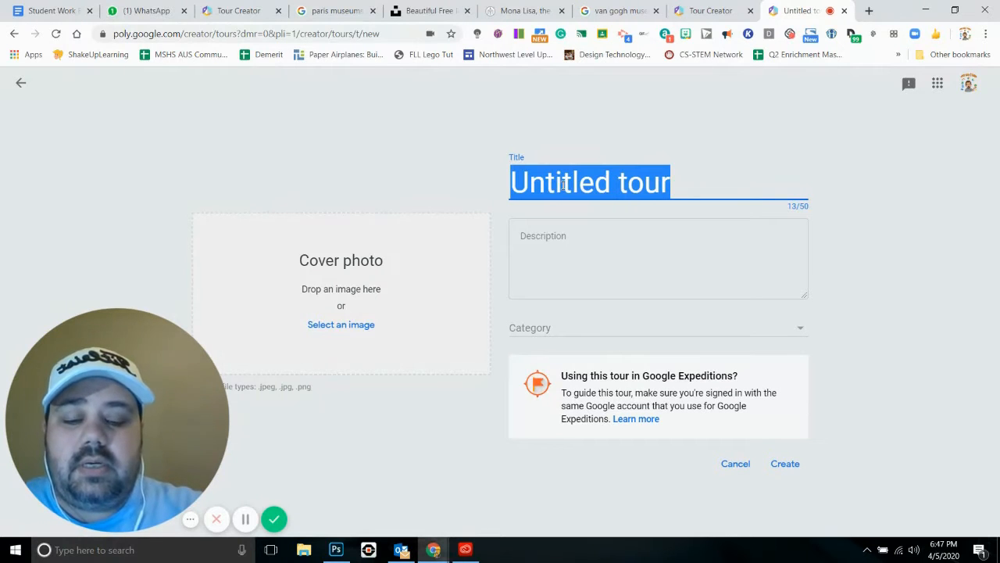
pyautogui.write('M')
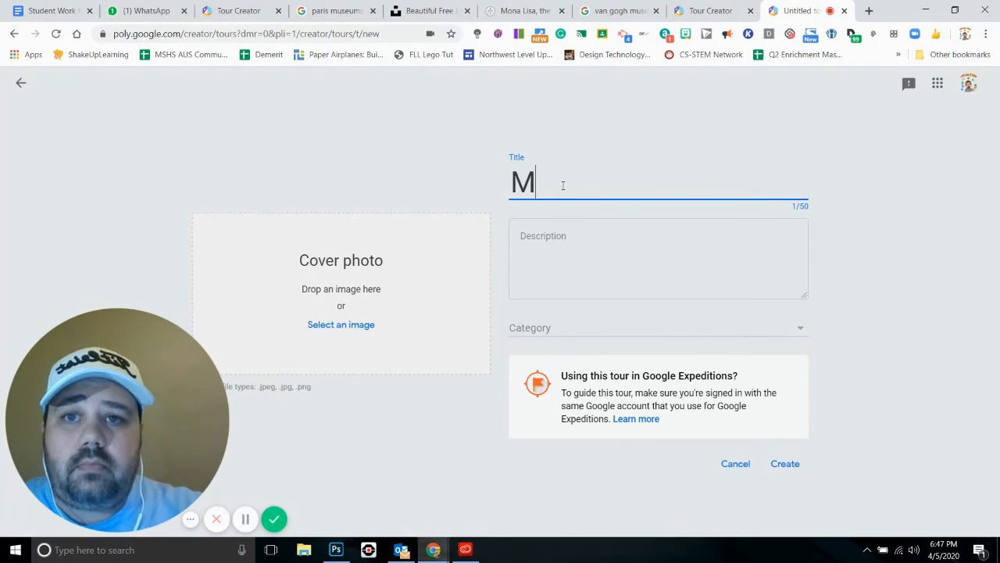
pyautogui.write('uesums')
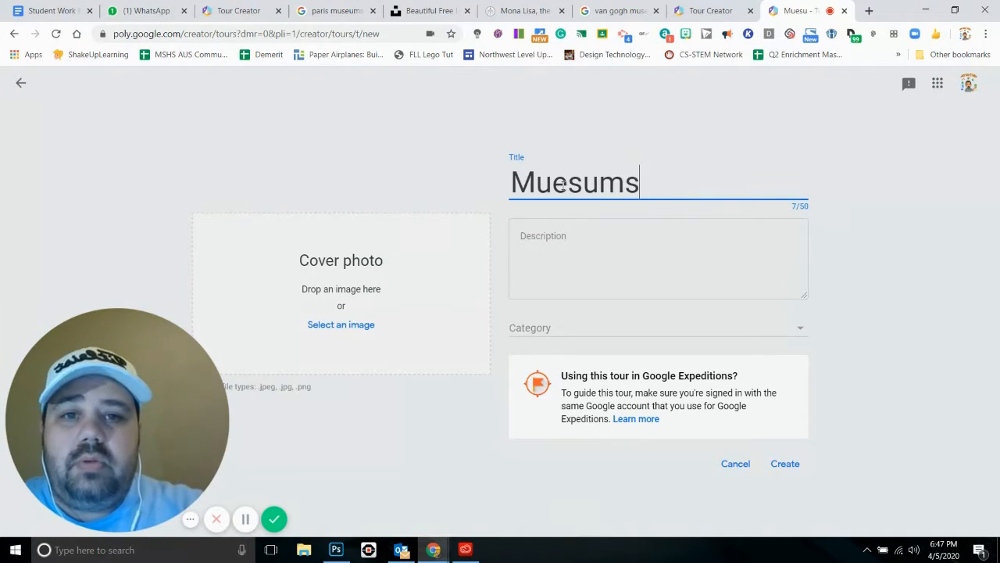
pyautogui.write(' of the ')
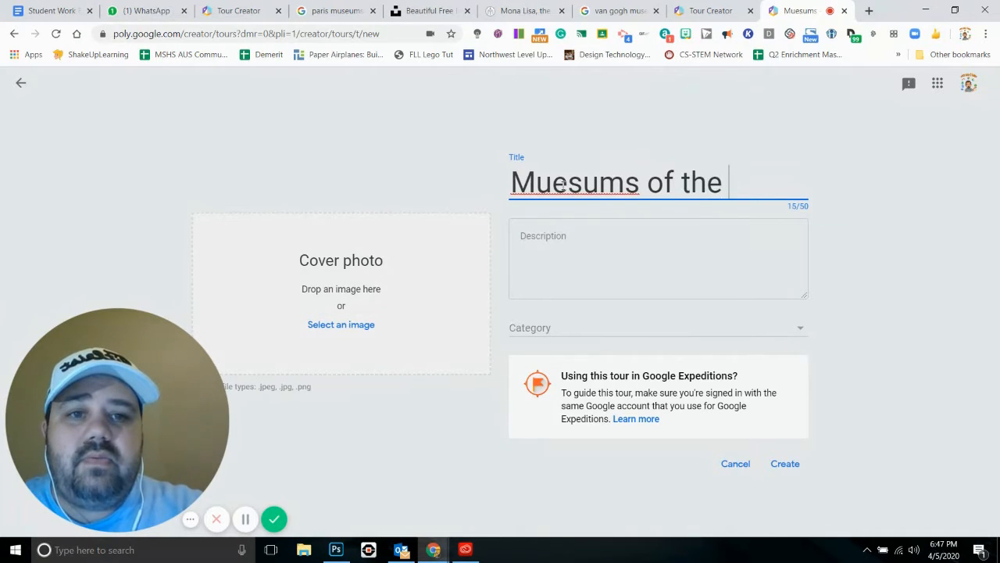
pyautogui.write('world')
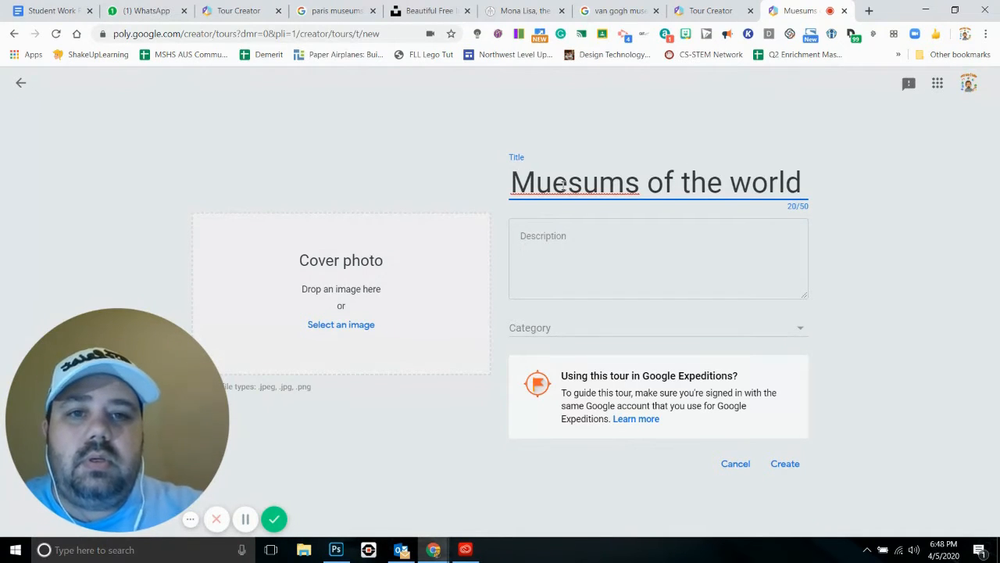
pyautogui.rightClick(595, 184)
pyautogui.click(617, 193)
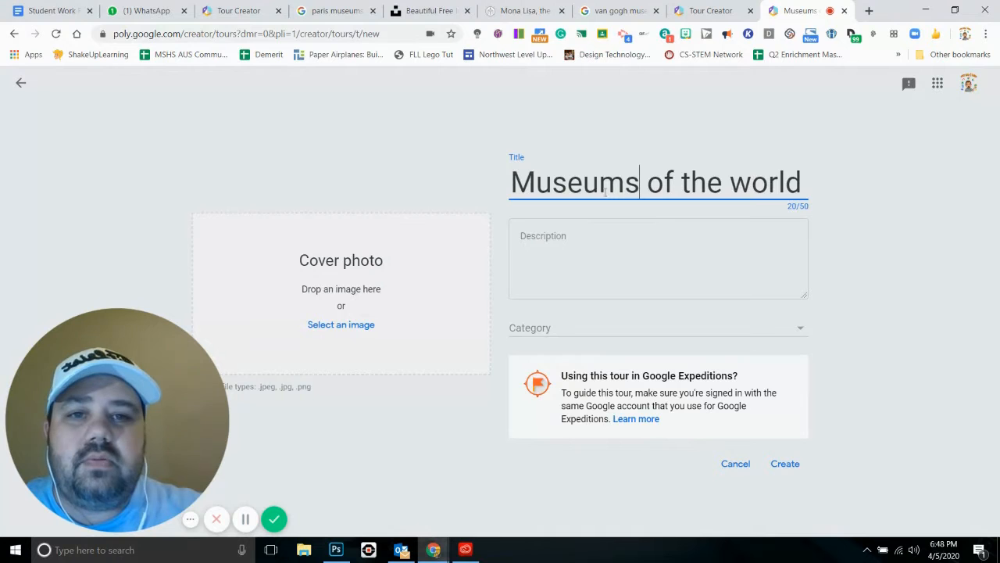
# Enter "5 of the best museums in the world" as the tour's description.
pyautogui.click(546, 233)
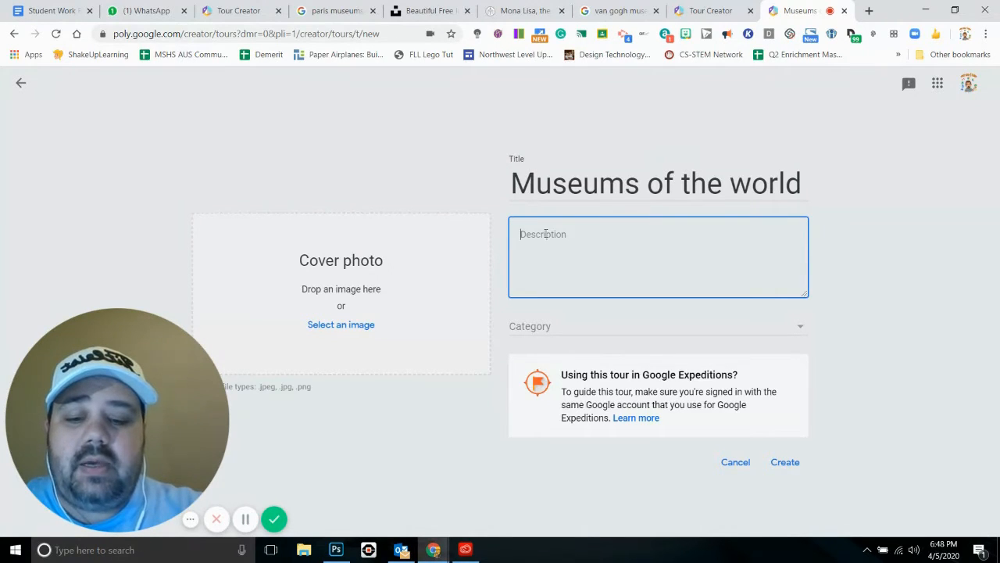
pyautogui.write('5 of hte be')
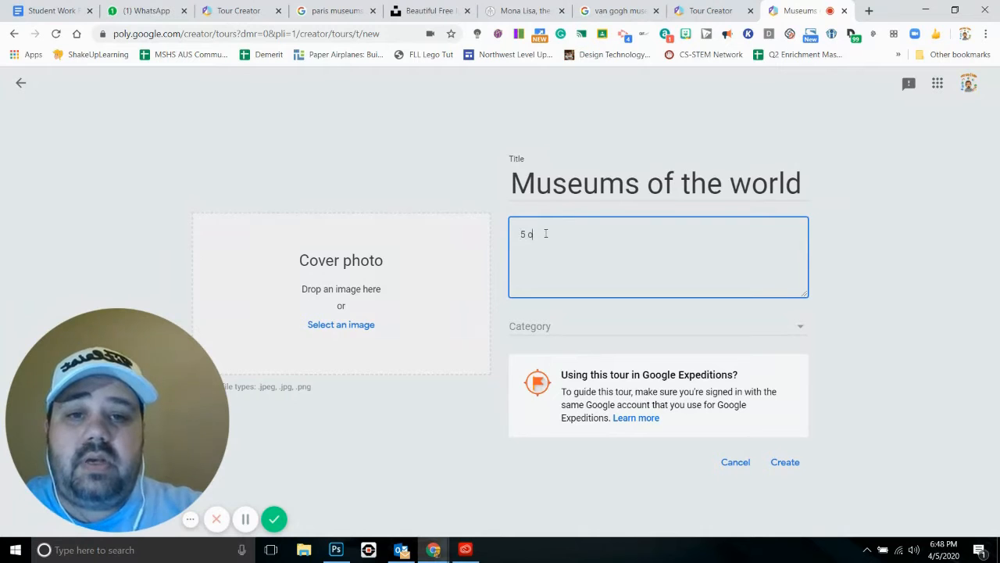
pyautogui.press('BackSpace')
pyautogui.press('BackSpace')
pyautogui.press('BackSpace')
pyautogui.press('BackSpace')
pyautogui.press('BackSpace')
pyautogui.press('BackSpace')
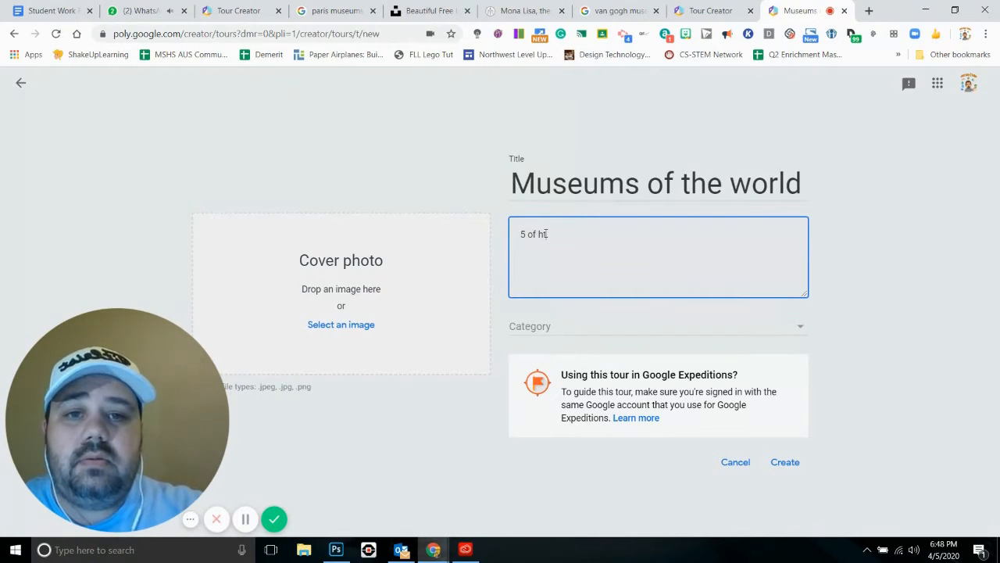
pyautogui.write('the best')
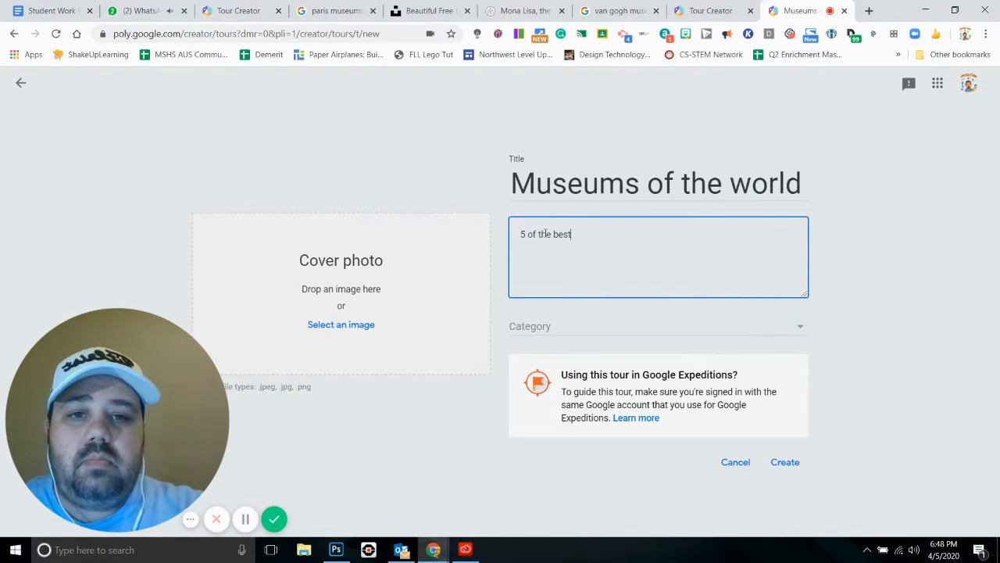
pyautogui.write(' mu')
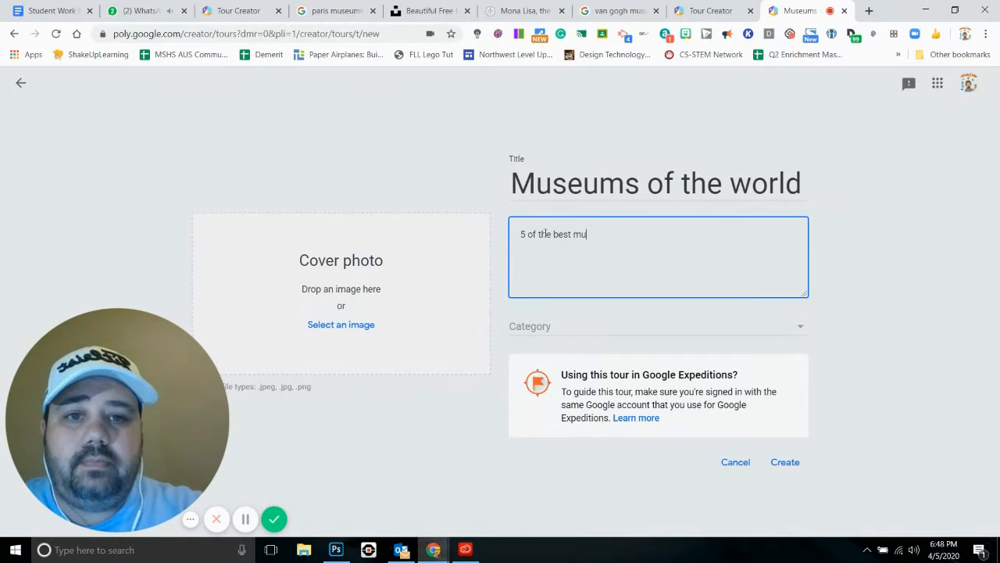
pyautogui.write('seums in the world')
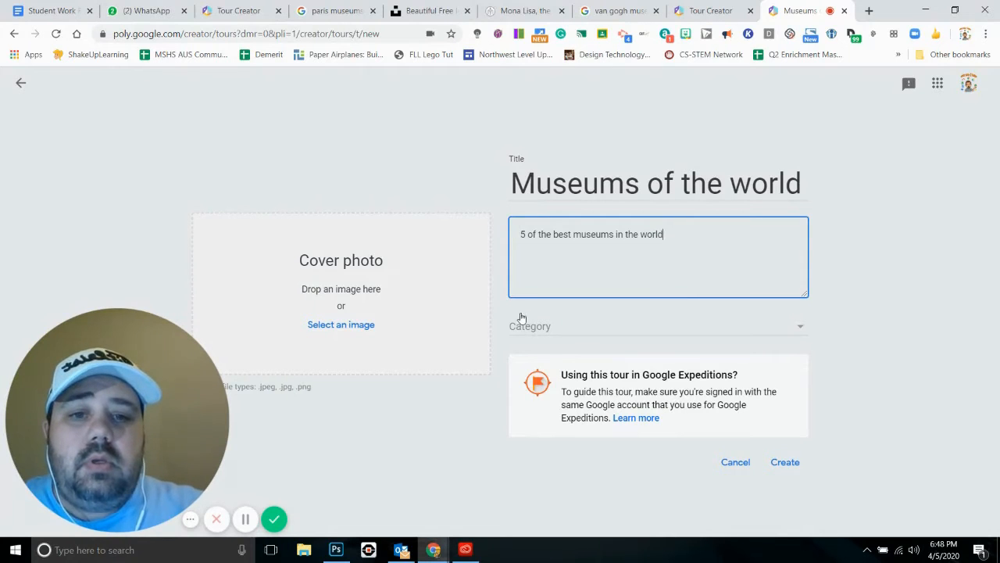
# Set the tour's category to Art after looking through the available categories.
pyautogui.click(801, 330)
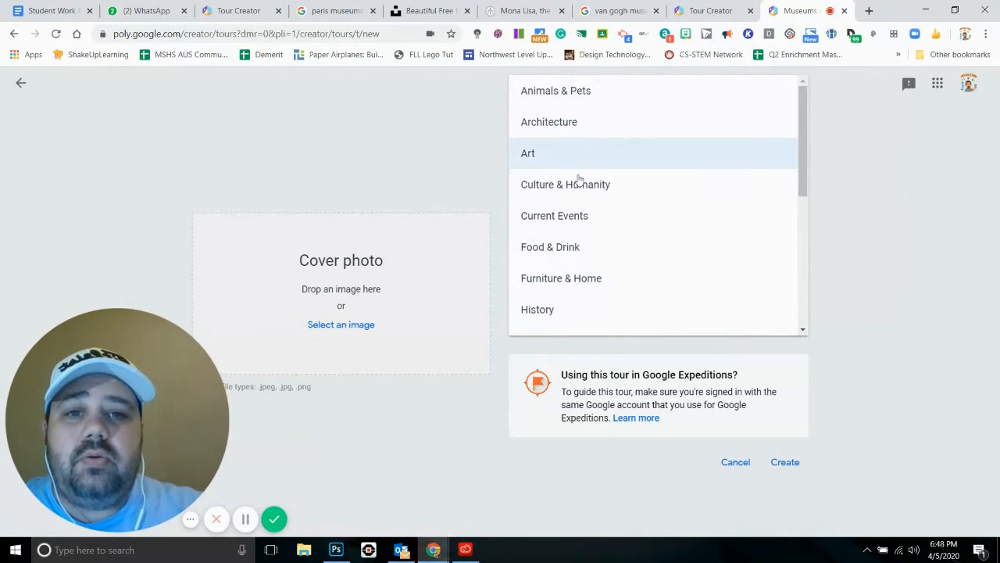
pyautogui.scroll(-4, 579, 223)
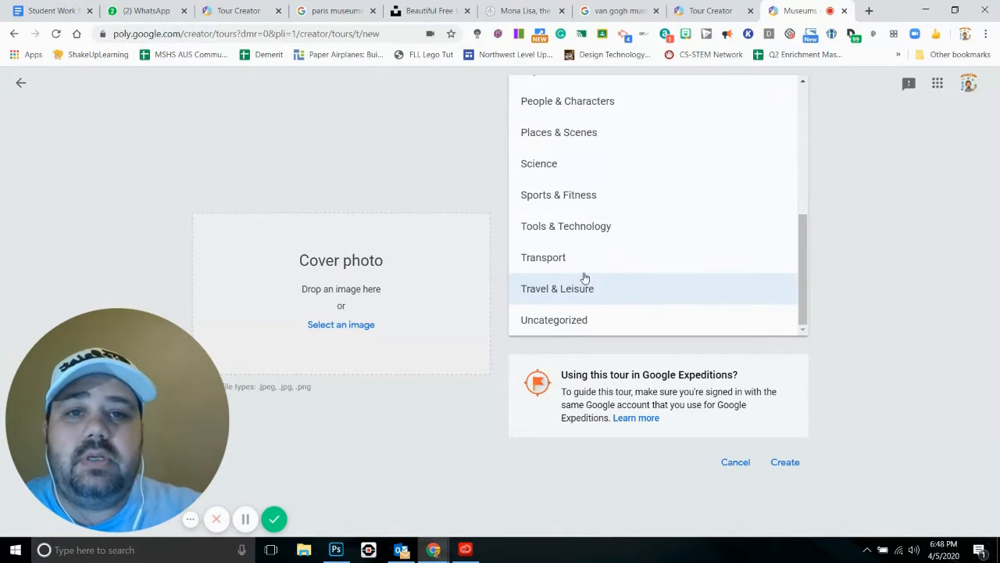
pyautogui.scroll(5, 585, 275)
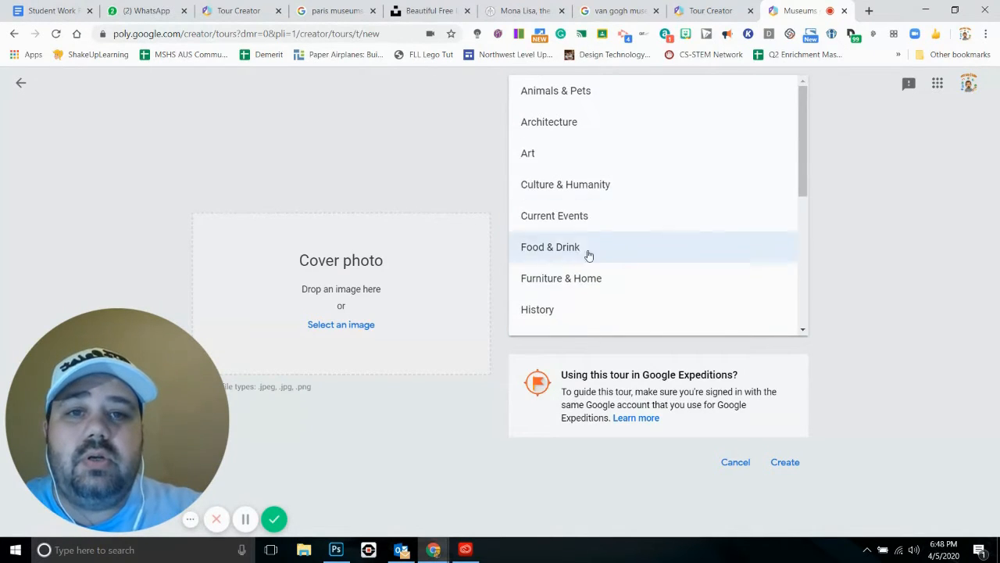
pyautogui.click(550, 159)
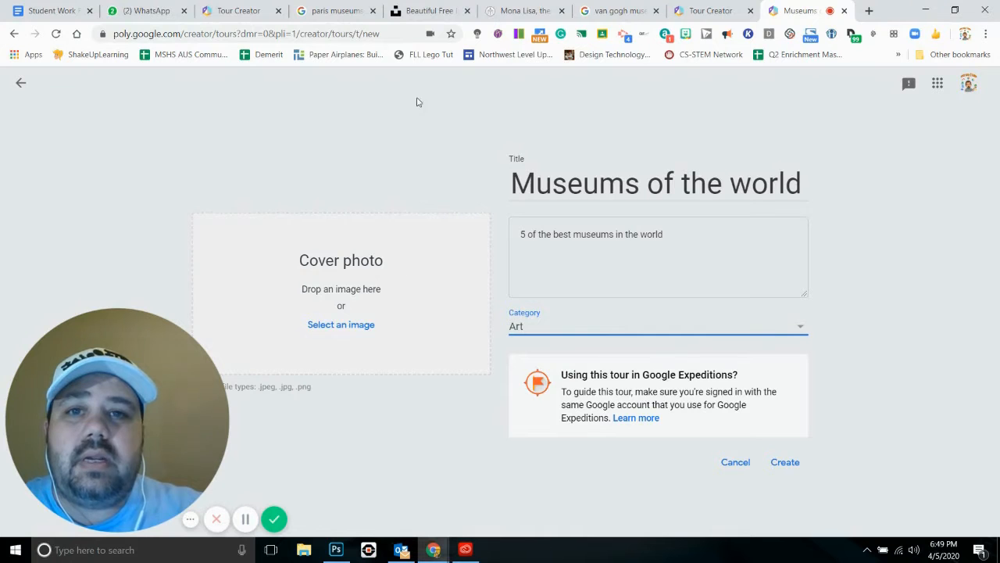
# Switch to Unsplash, search for "louve", and download the landscape photo of people around the glass pyramid, allowing multiple file downloads.
pyautogui.click(436, 10)
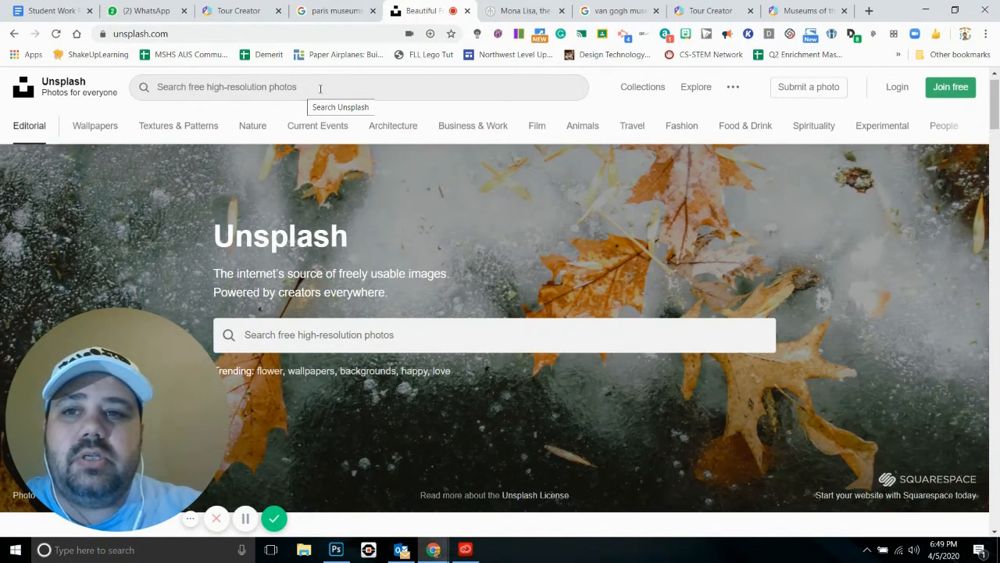
pyautogui.click(320, 88)
pyautogui.write('louve')
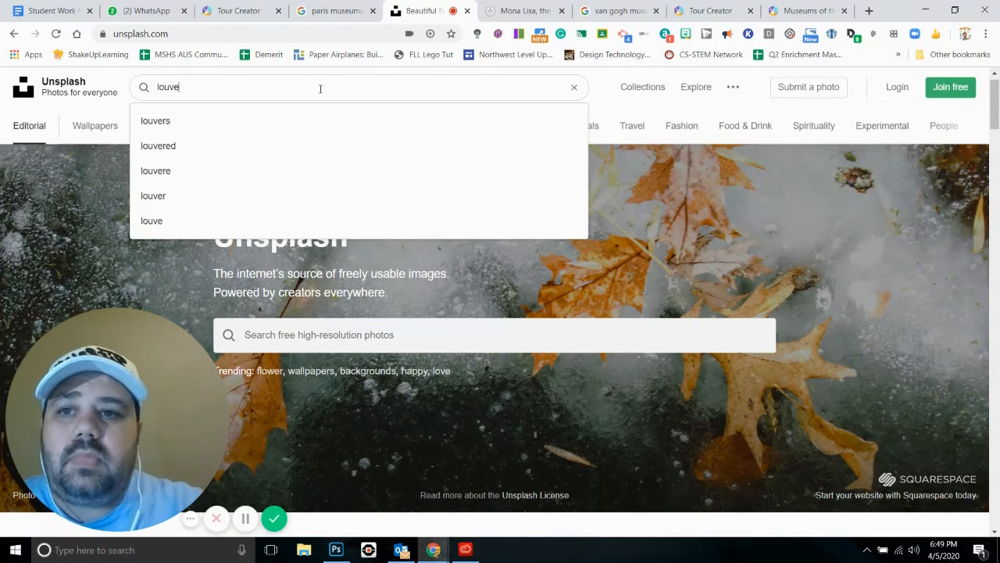
pyautogui.press('Return')
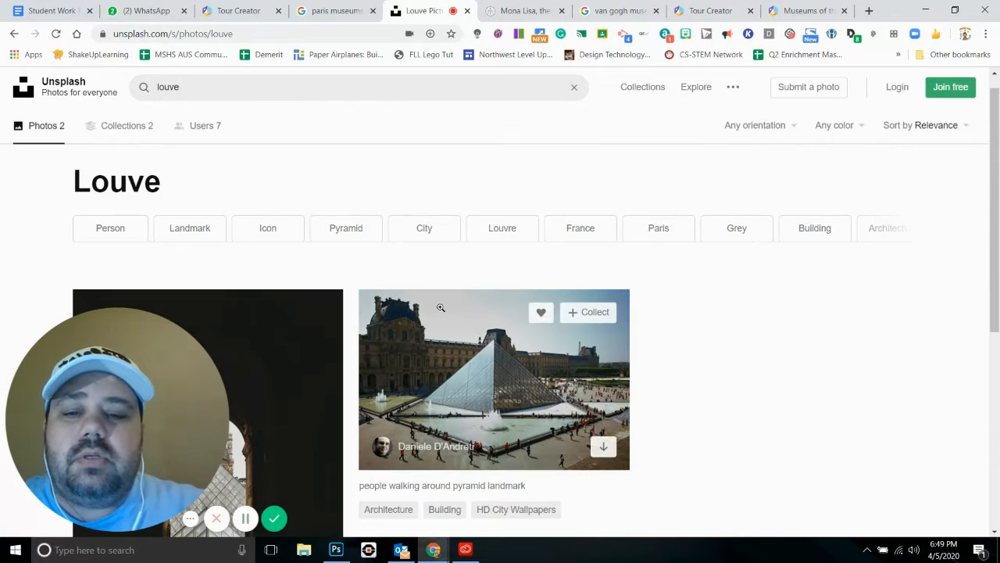
pyautogui.scroll(-1, 499, 339)
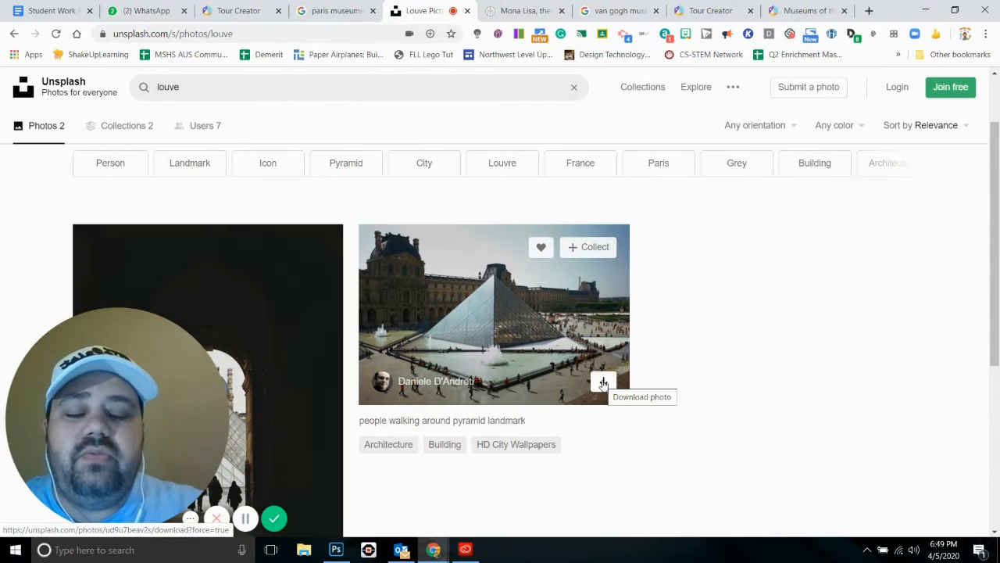
pyautogui.click(603, 383)
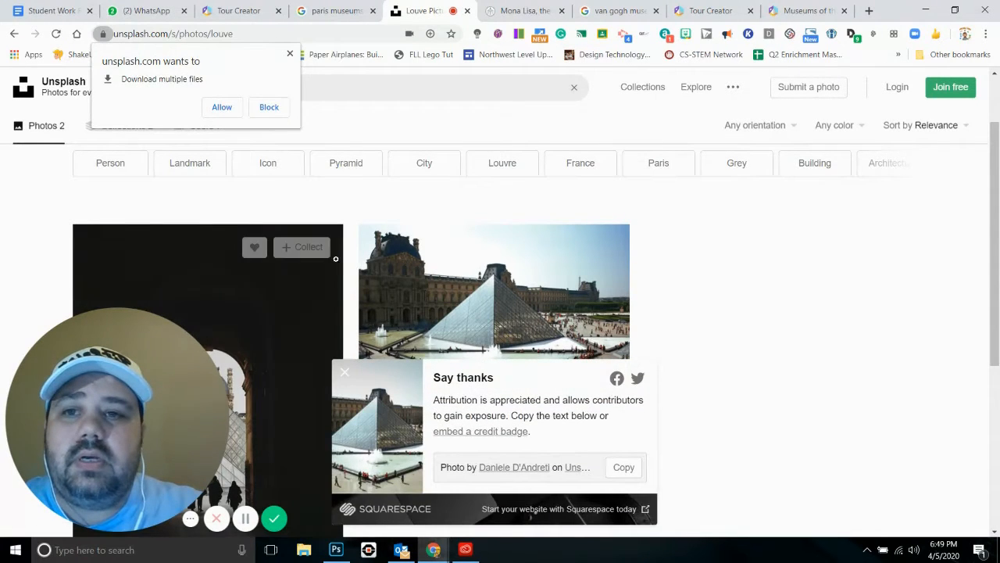
pyautogui.click(221, 107)
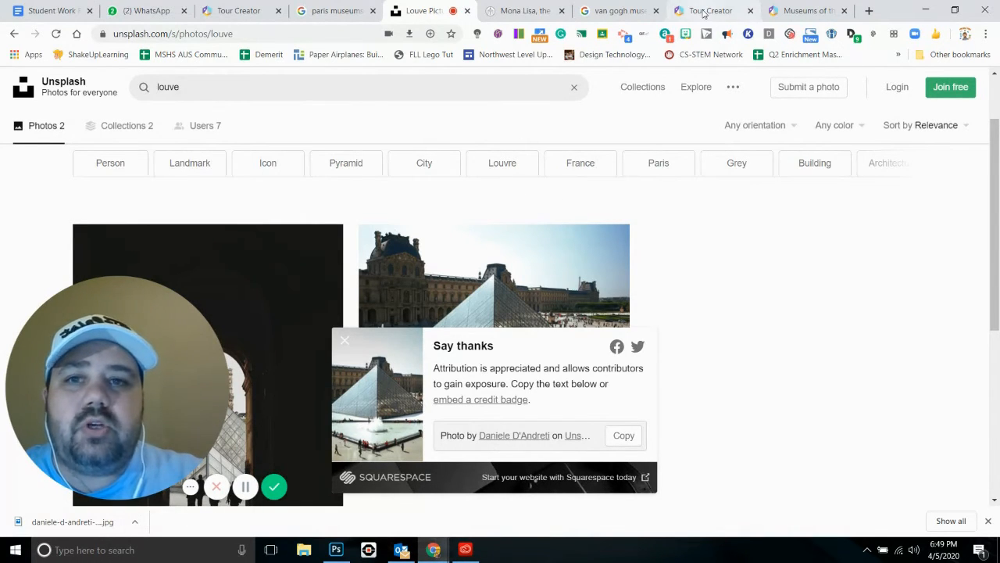
# Close the two spare Tour Creator home pages and return to the "Museums of the world" tour form.
pyautogui.click(706, 11)
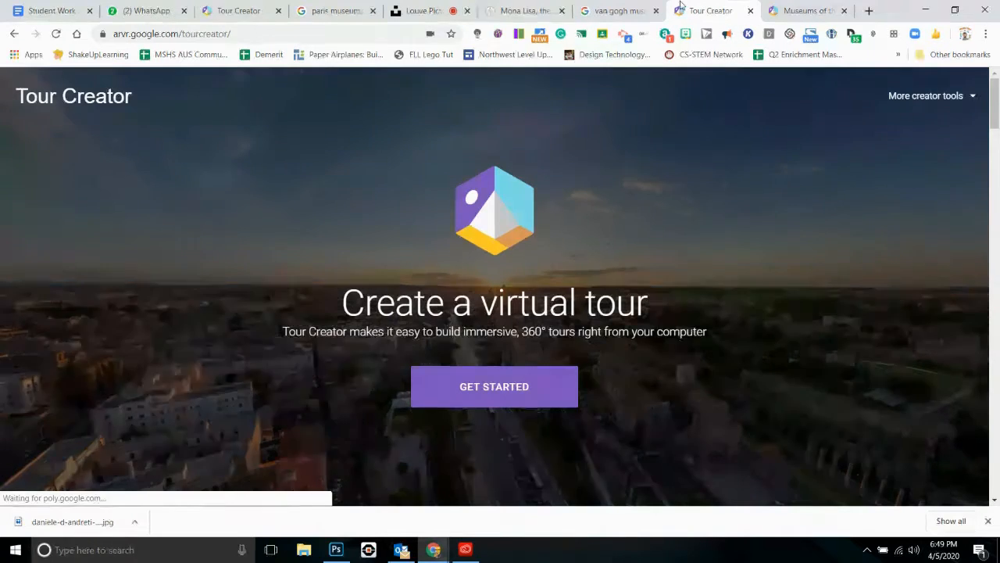
pyautogui.click(749, 11)
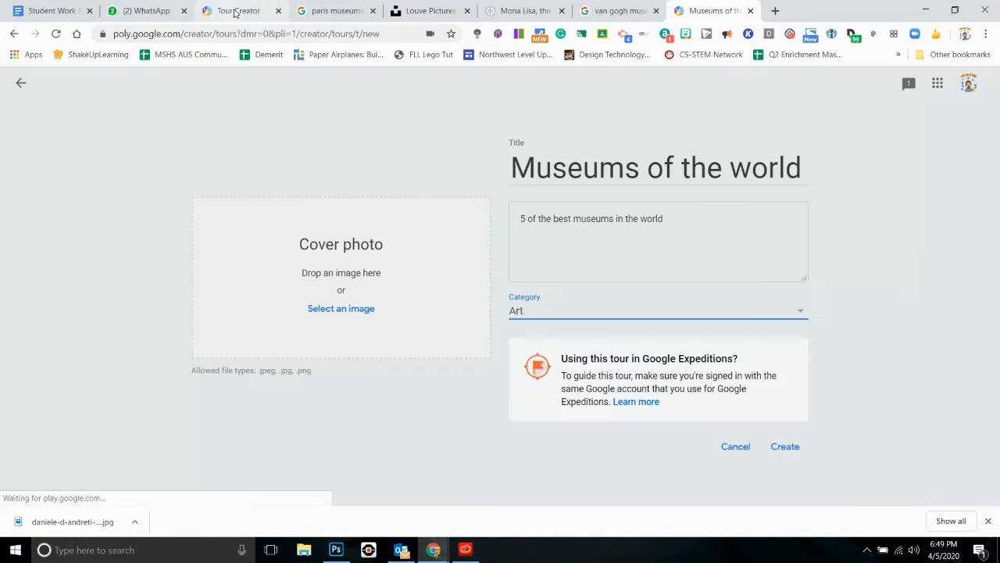
pyautogui.click(232, 11)
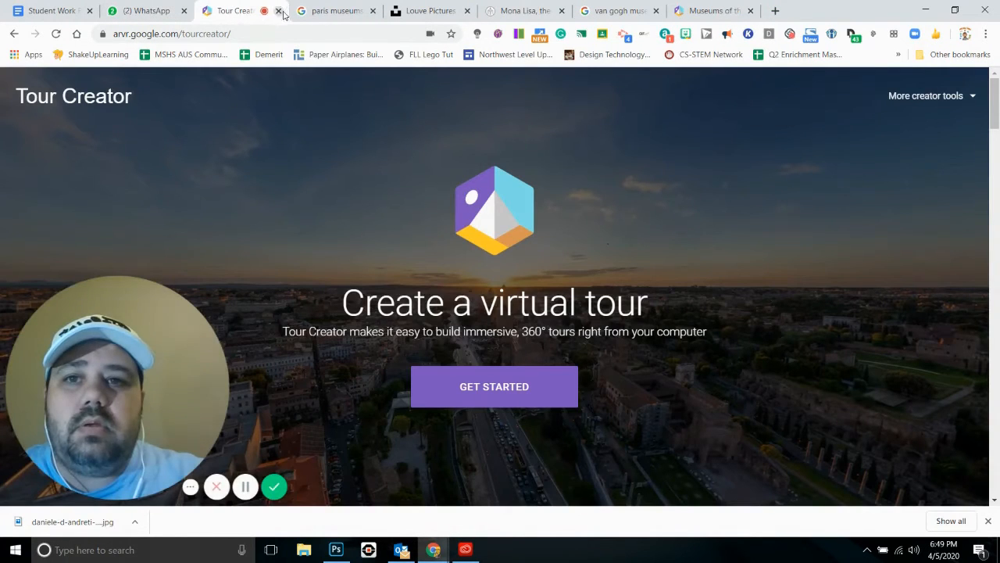
pyautogui.click(328, 11)
pyautogui.click(234, 11)
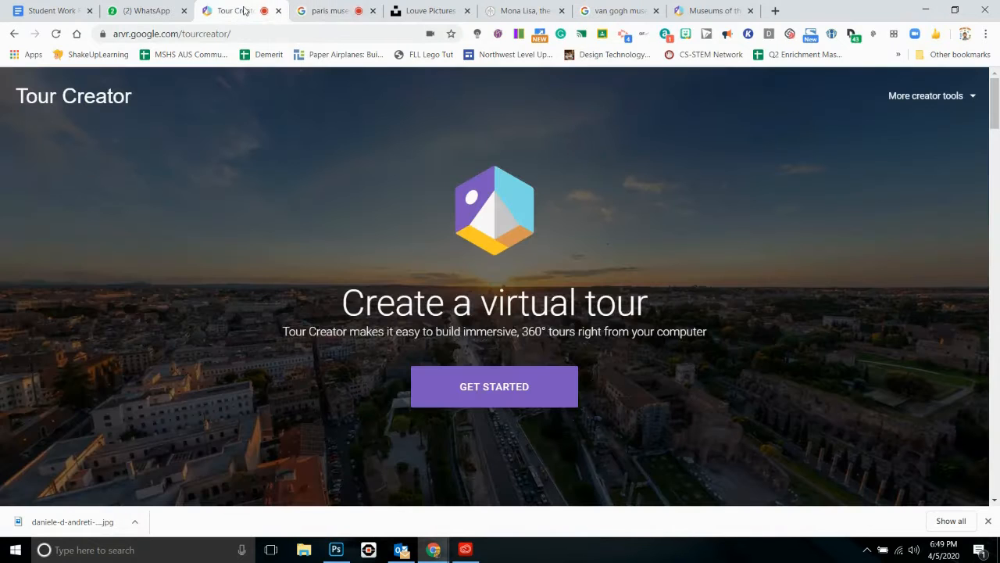
pyautogui.click(696, 13)
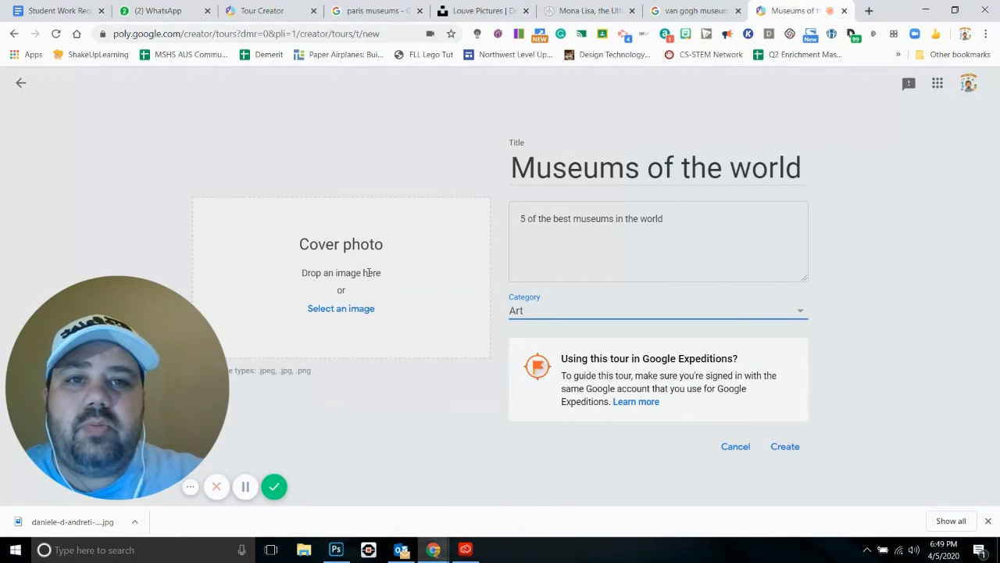
pyautogui.click(314, 11)
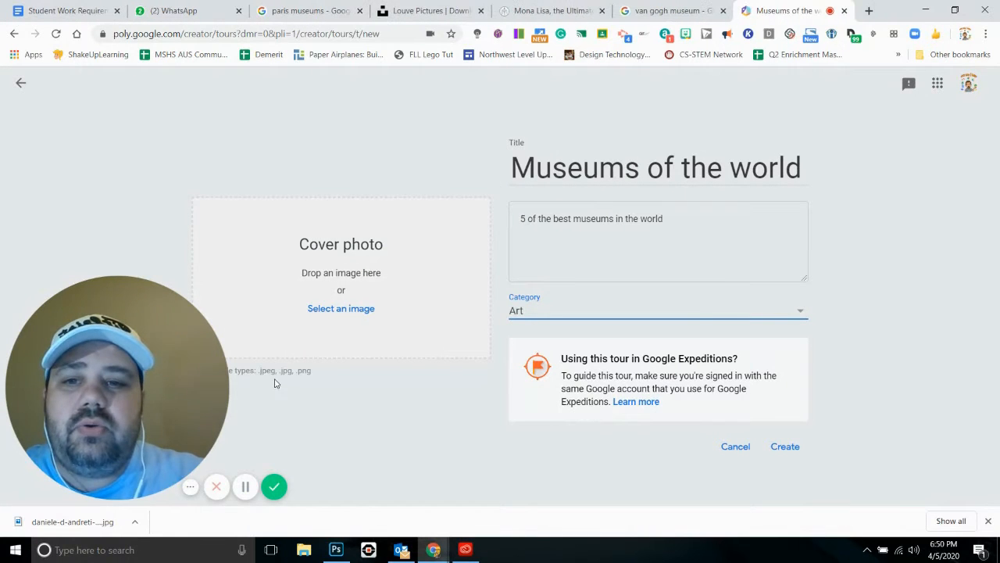
# Use the downloaded Louvre pyramid photo as the tour's cover photo and create the tour.
pyautogui.moveTo(71, 529); pyautogui.dragTo(337, 296)
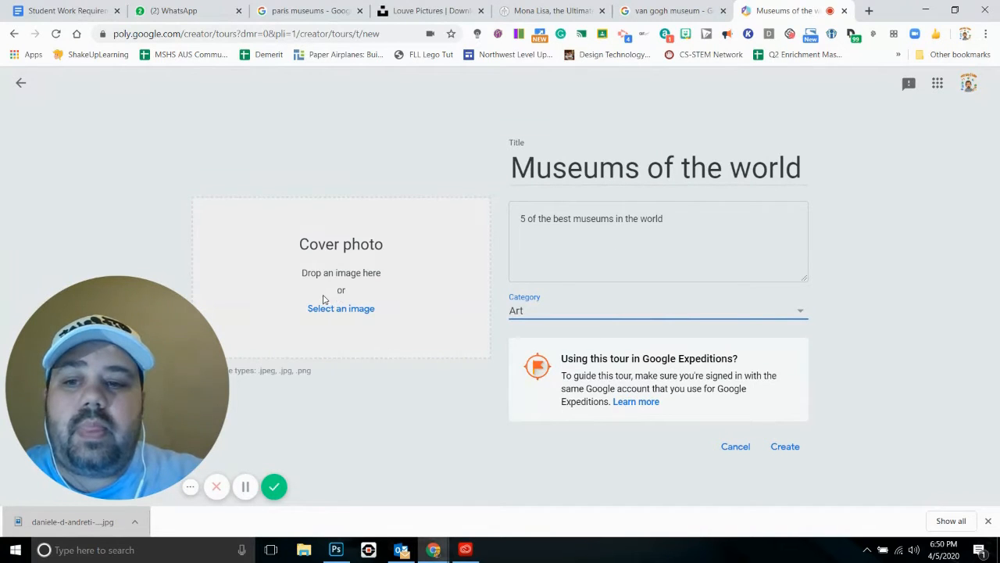
pyautogui.moveTo(71, 529); pyautogui.dragTo(348, 267)
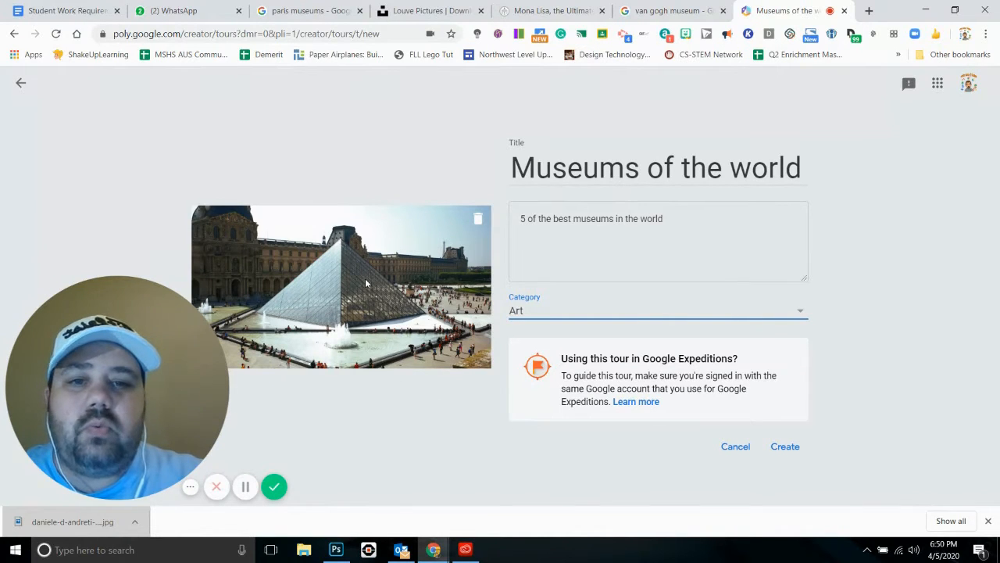
pyautogui.click(790, 453)
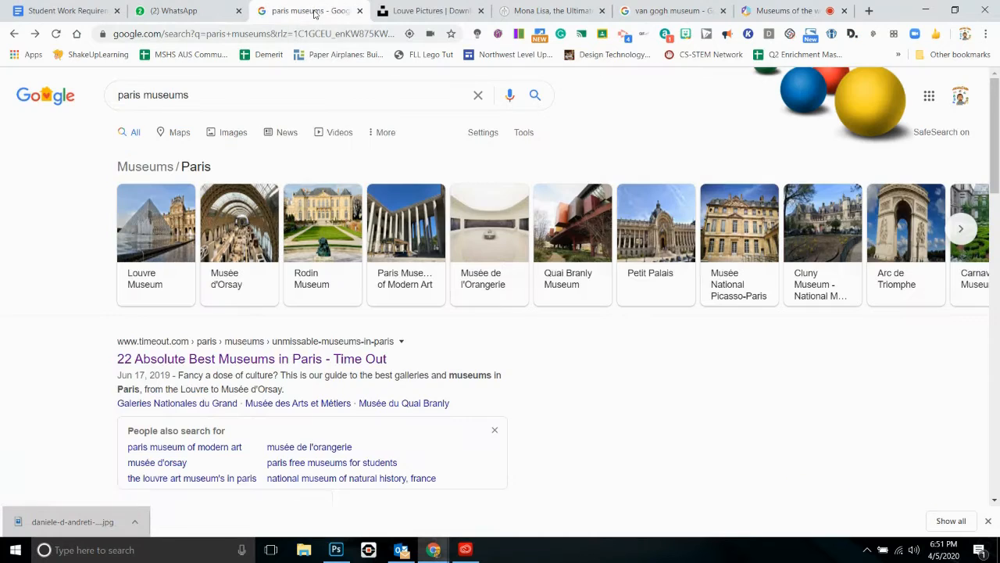
# In the tour's new Street View scene, search places for "louve" and choose Louvre Museum, Rue de Rivoli, Paris, France.
pyautogui.click(314, 13)
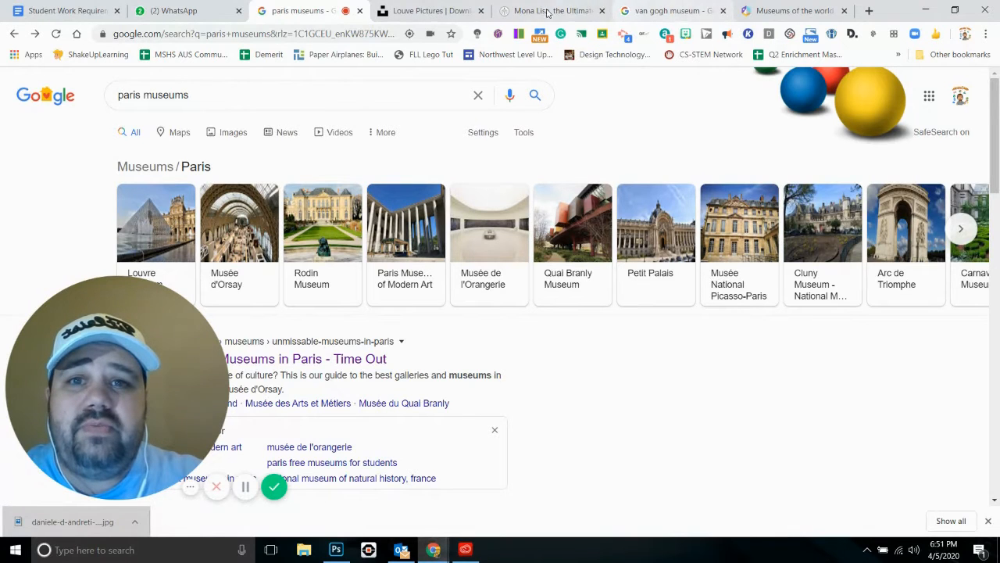
pyautogui.click(785, 11)
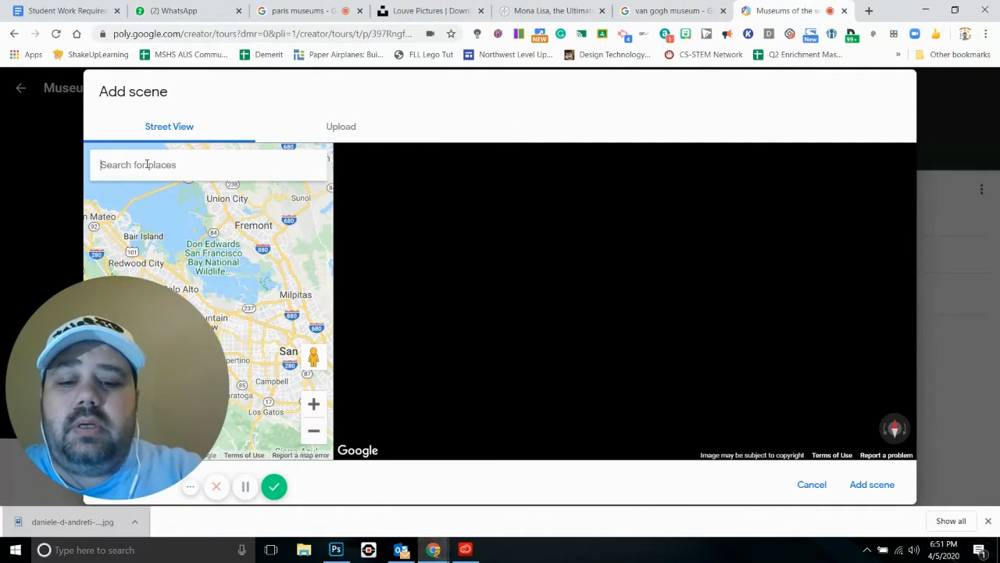
pyautogui.write('louve')
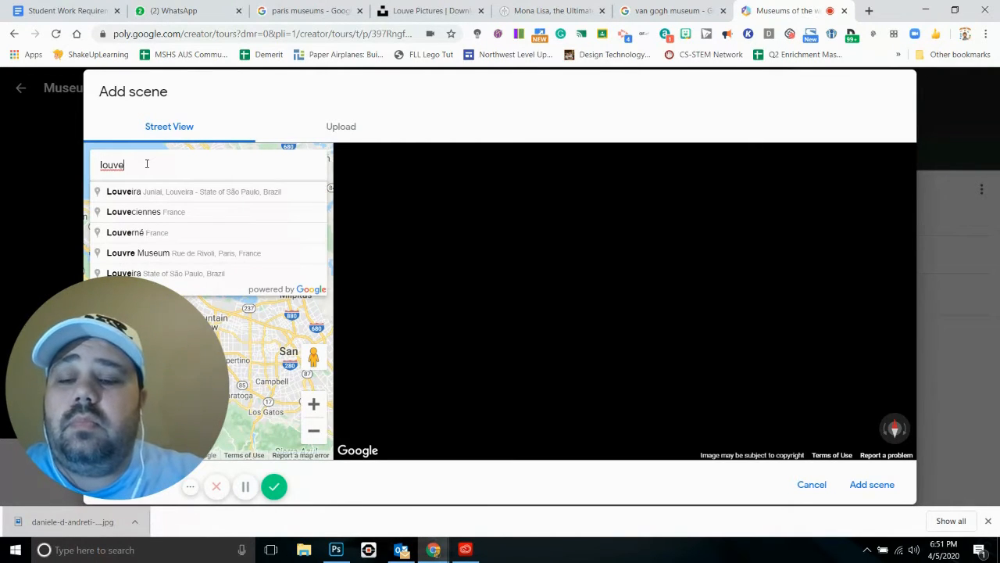
pyautogui.click(155, 255)
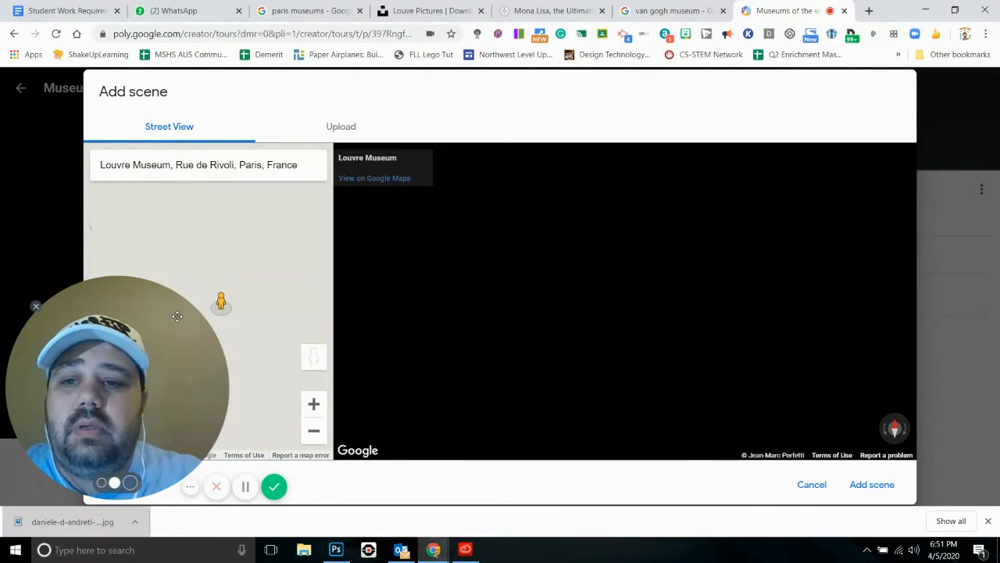
# Reposition the Street View figure on the Louvre map to show the outdoor courtyard with the glass pyramid.
pyautogui.moveTo(237, 315); pyautogui.dragTo(983, 382)
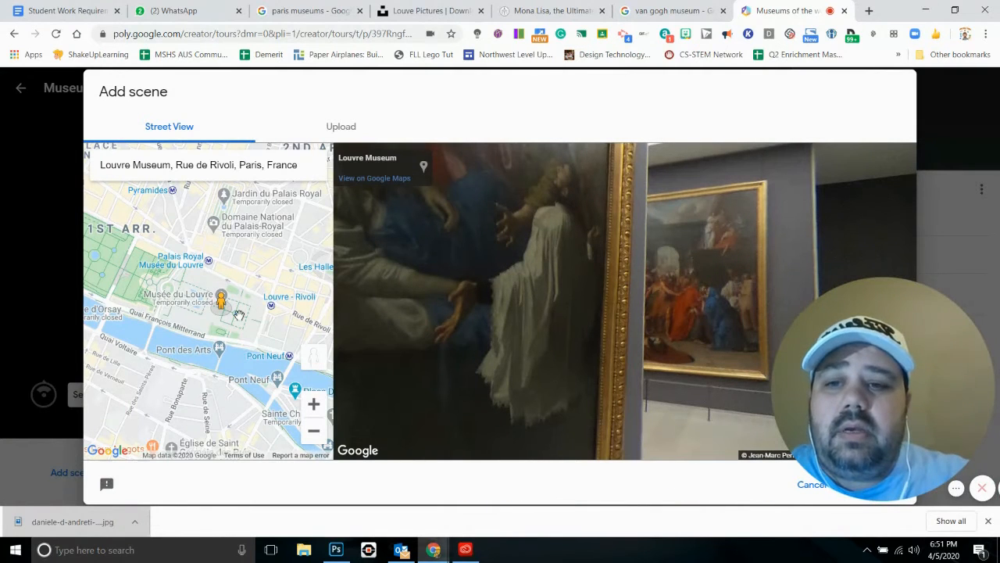
pyautogui.click(314, 404)
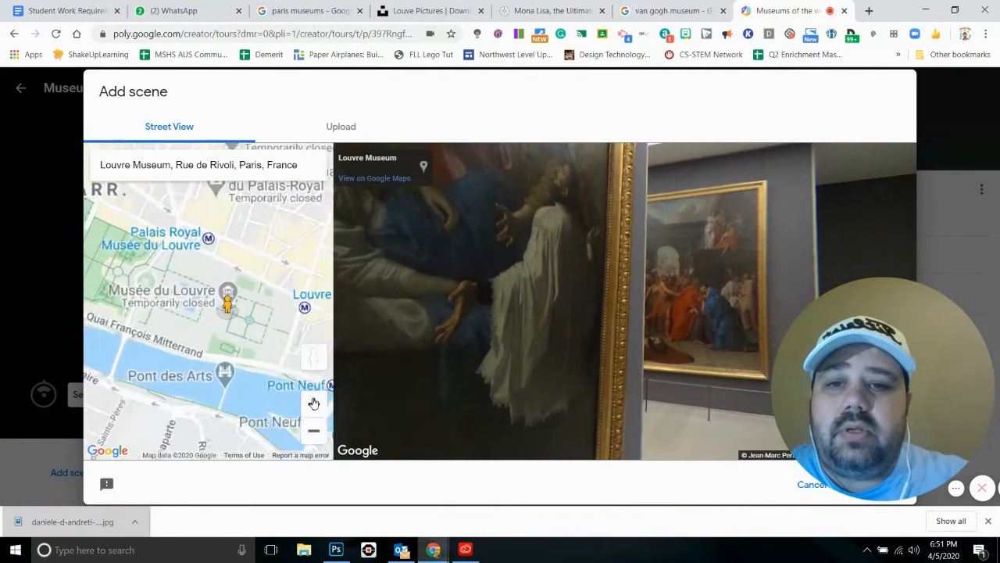
pyautogui.click(313, 403)
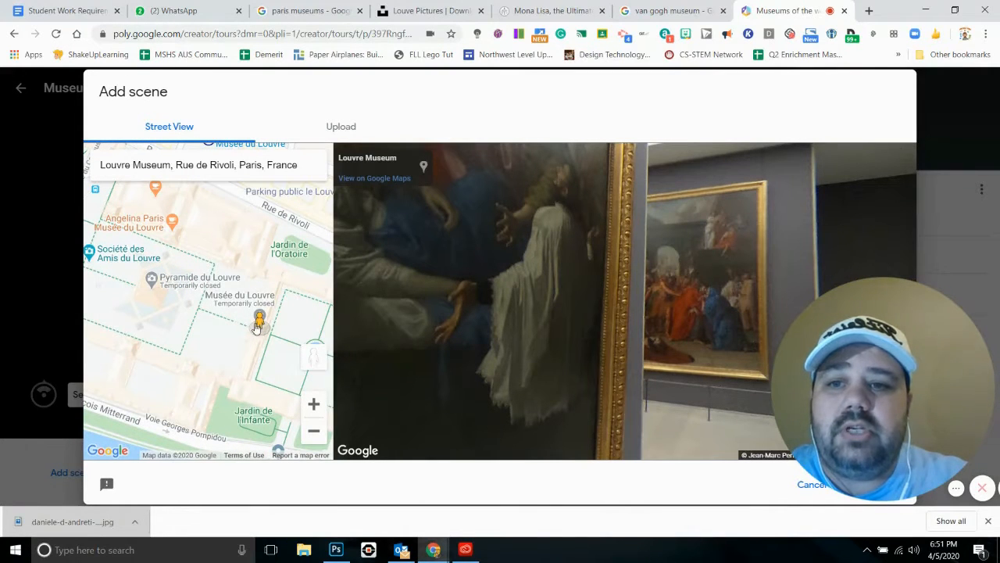
pyautogui.click(313, 429)
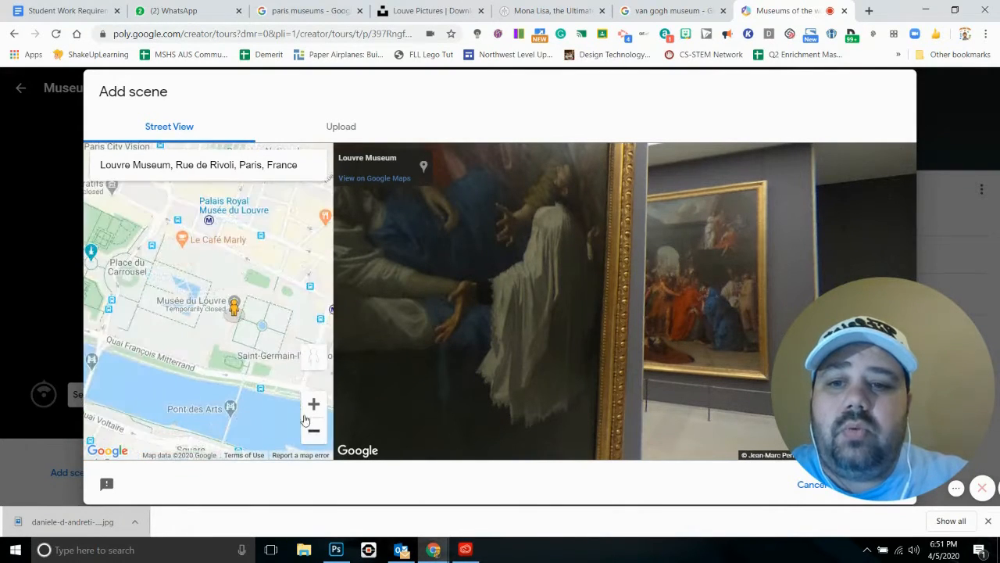
pyautogui.moveTo(241, 315)
pyautogui.mouseDown()
pyautogui.moveTo(257, 321)
pyautogui.moveTo(218, 308)
pyautogui.moveTo(253, 322)
pyautogui.moveTo(236, 316)
pyautogui.mouseUp()
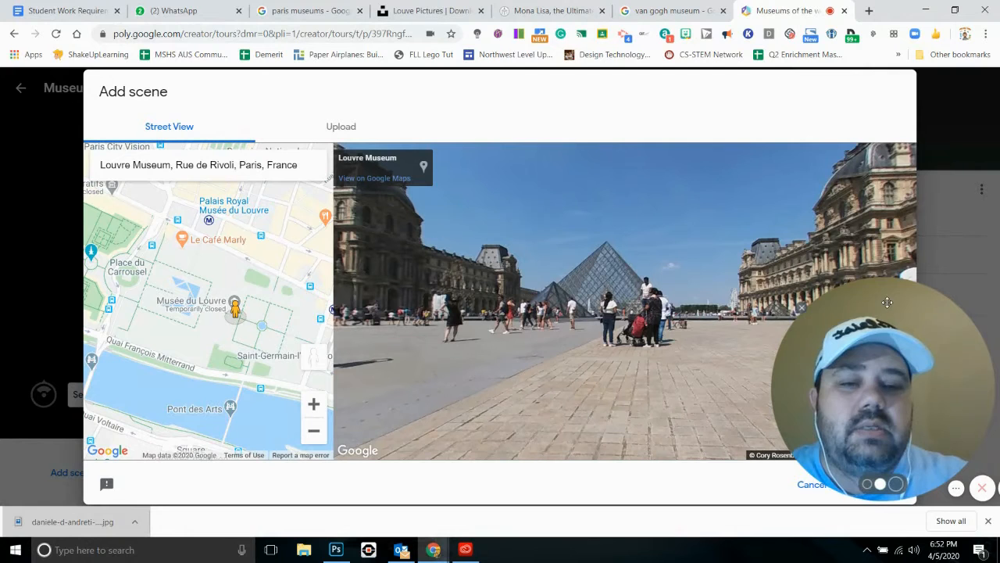
pyautogui.moveTo(905, 276); pyautogui.dragTo(125, 291)
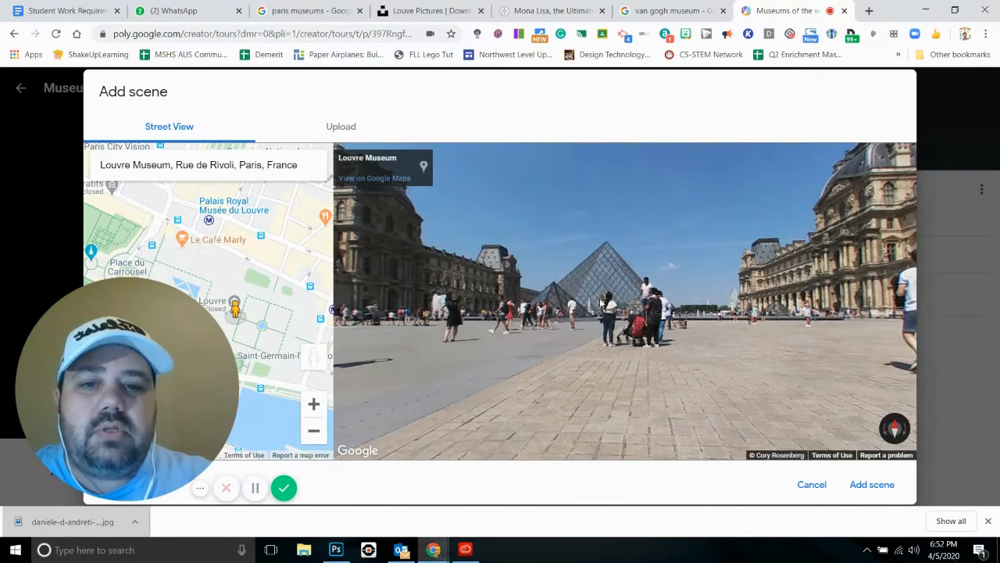
# Look all around the Louvre courtyard panorama, turn back to the glass pyramid, and add the panorama as a scene.
pyautogui.moveTo(602, 303); pyautogui.dragTo(597, 297)
pyautogui.moveTo(554, 299); pyautogui.dragTo(464, 309)
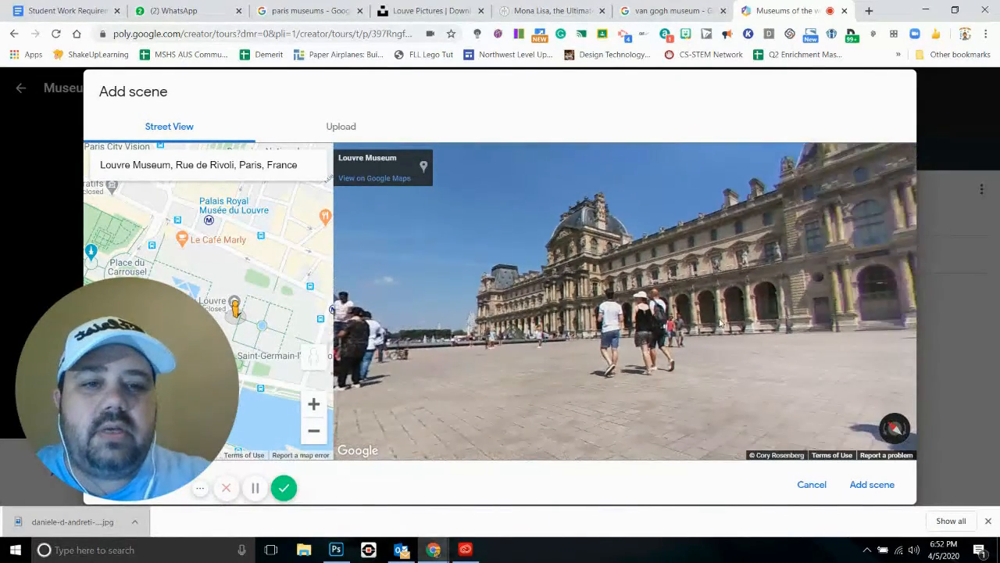
pyautogui.click(719, 322)
pyautogui.moveTo(718, 297); pyautogui.dragTo(505, 297)
pyautogui.moveTo(672, 300); pyautogui.dragTo(438, 303)
pyautogui.moveTo(743, 308); pyautogui.dragTo(484, 311)
pyautogui.moveTo(806, 315); pyautogui.dragTo(563, 319)
pyautogui.moveTo(707, 328); pyautogui.dragTo(539, 331)
pyautogui.moveTo(752, 339); pyautogui.dragTo(651, 265)
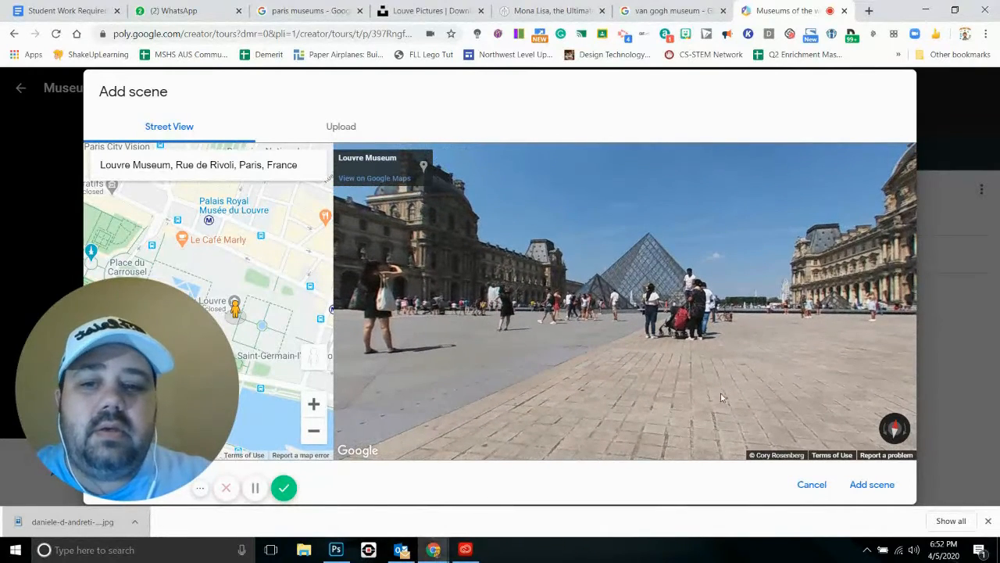
pyautogui.click(873, 485)
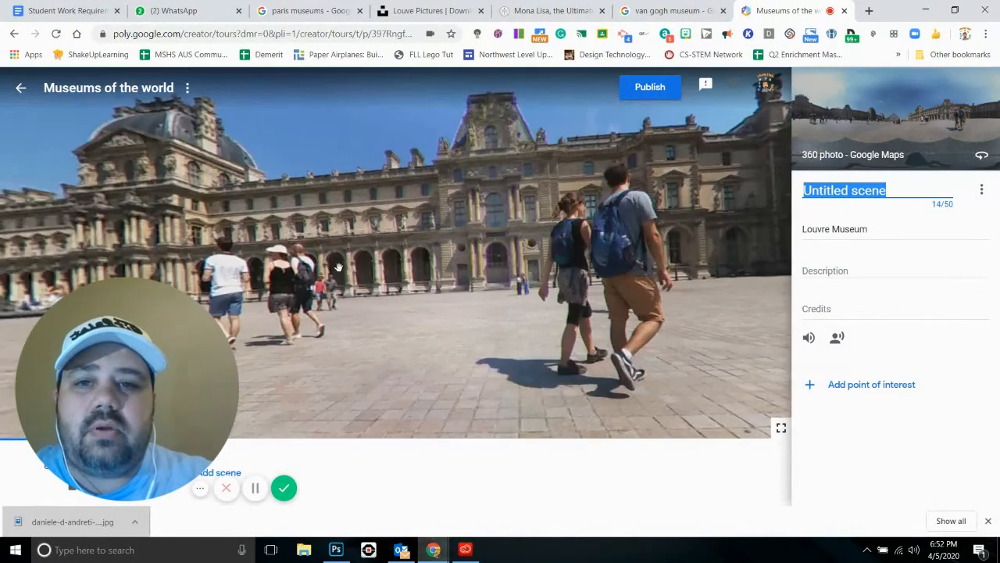
# Rotate the Louvre scene to face the glass pyramid and save that as the scene's starting view.
pyautogui.moveTo(316, 255); pyautogui.dragTo(698, 374)
pyautogui.click(611, 484)
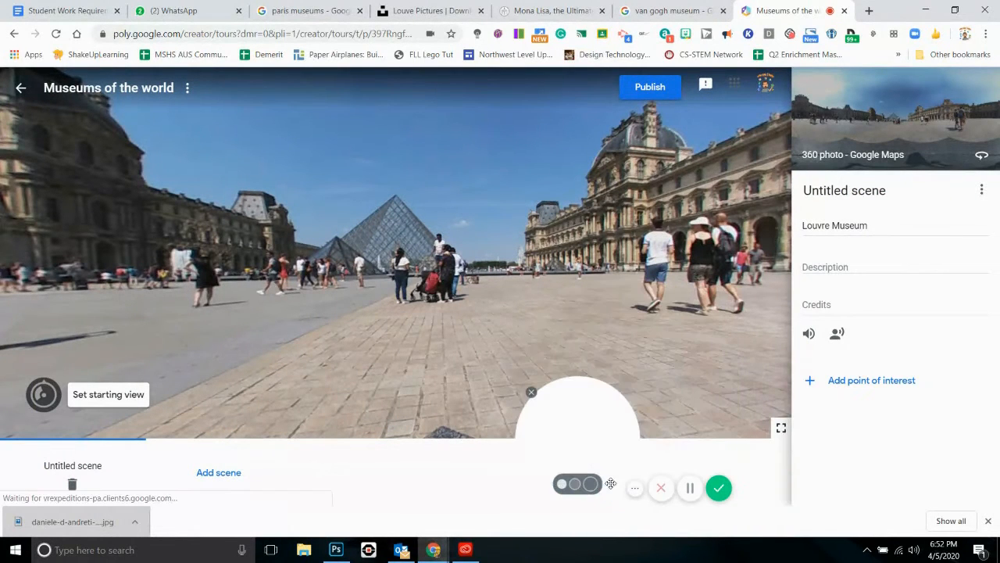
pyautogui.moveTo(590, 405); pyautogui.dragTo(671, 397)
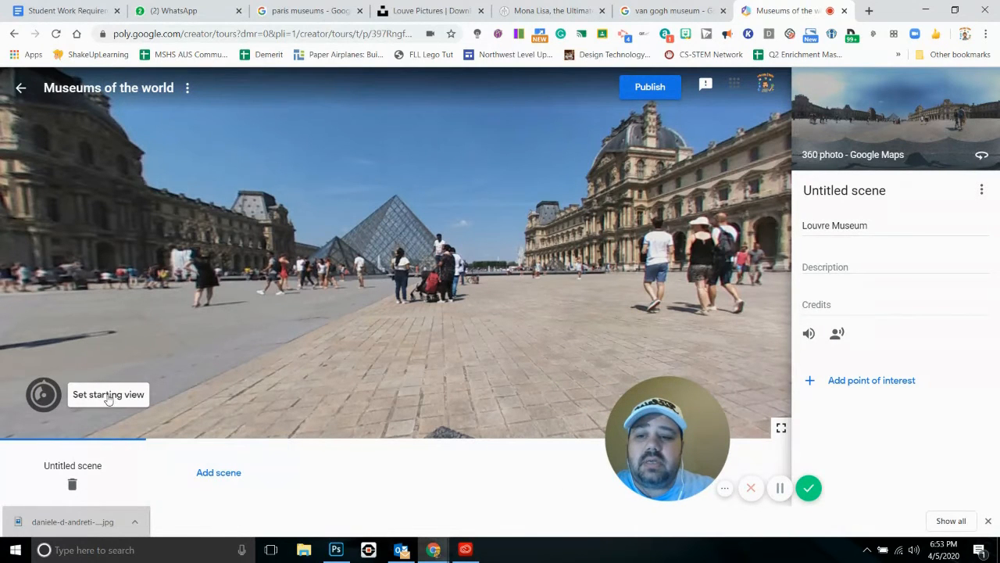
pyautogui.moveTo(245, 341)
pyautogui.mouseDown()
pyautogui.moveTo(364, 343)
pyautogui.moveTo(229, 333)
pyautogui.moveTo(271, 346)
pyautogui.moveTo(245, 345)
pyautogui.mouseUp()
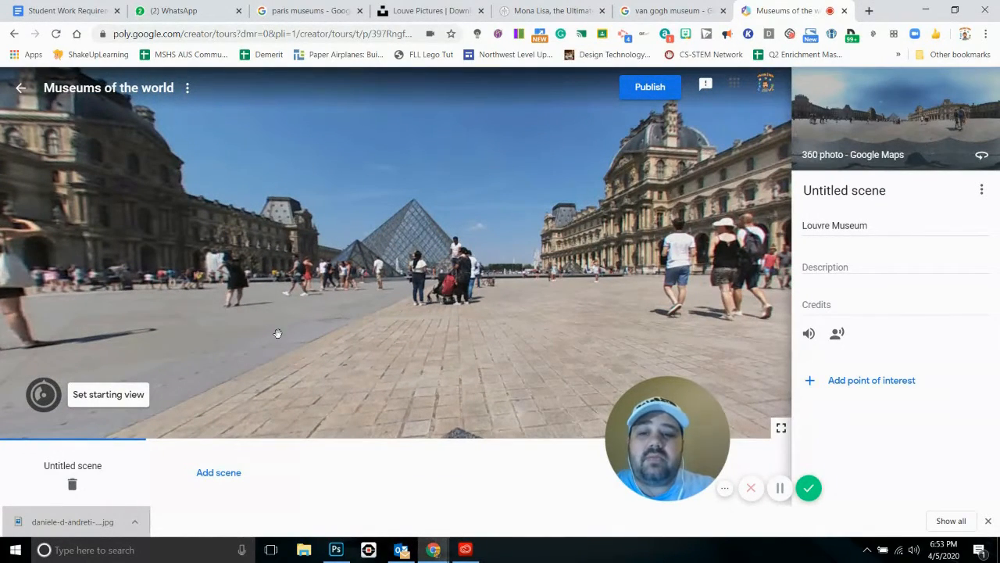
pyautogui.moveTo(381, 266); pyautogui.dragTo(432, 318)
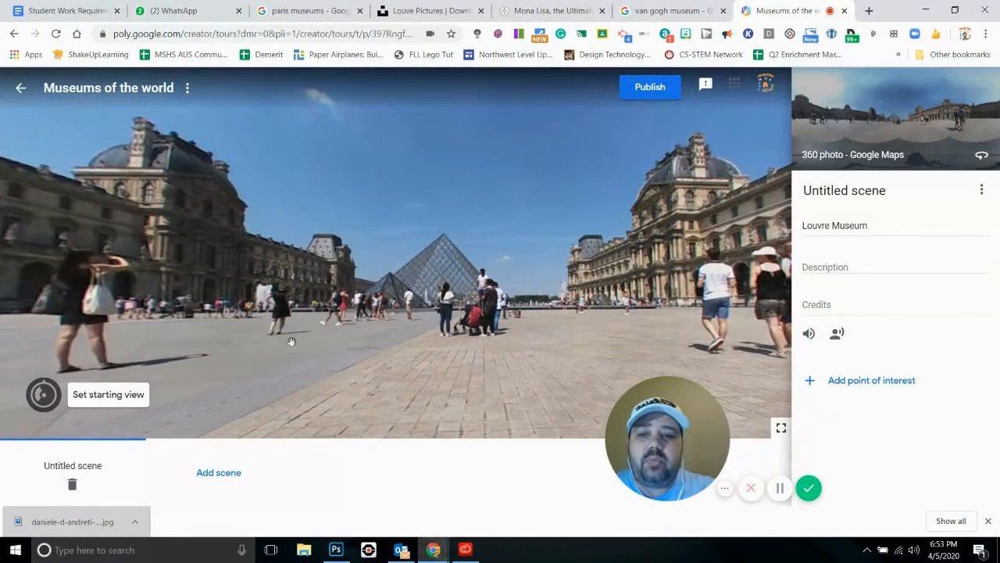
pyautogui.click(110, 395)
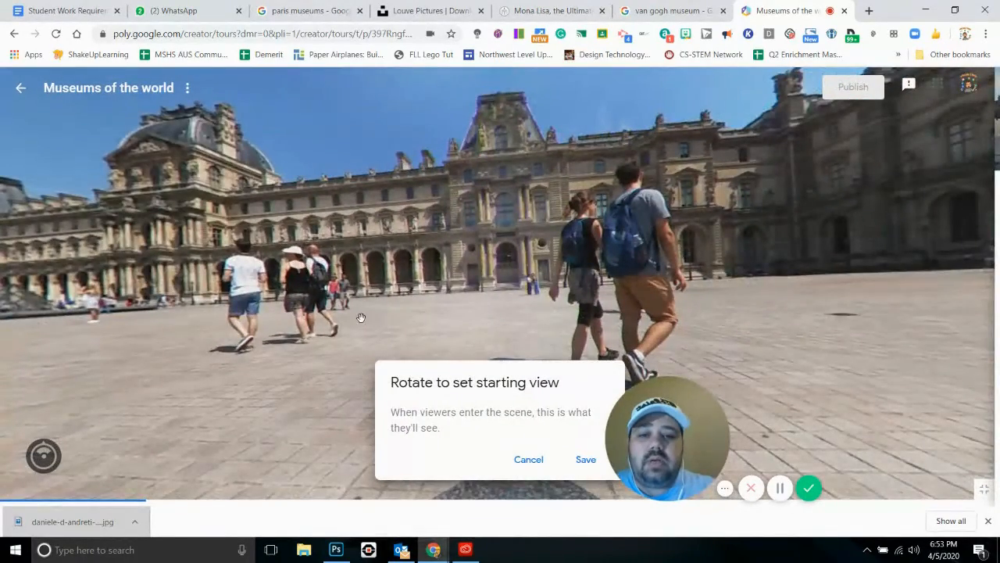
pyautogui.moveTo(243, 315); pyautogui.dragTo(539, 313)
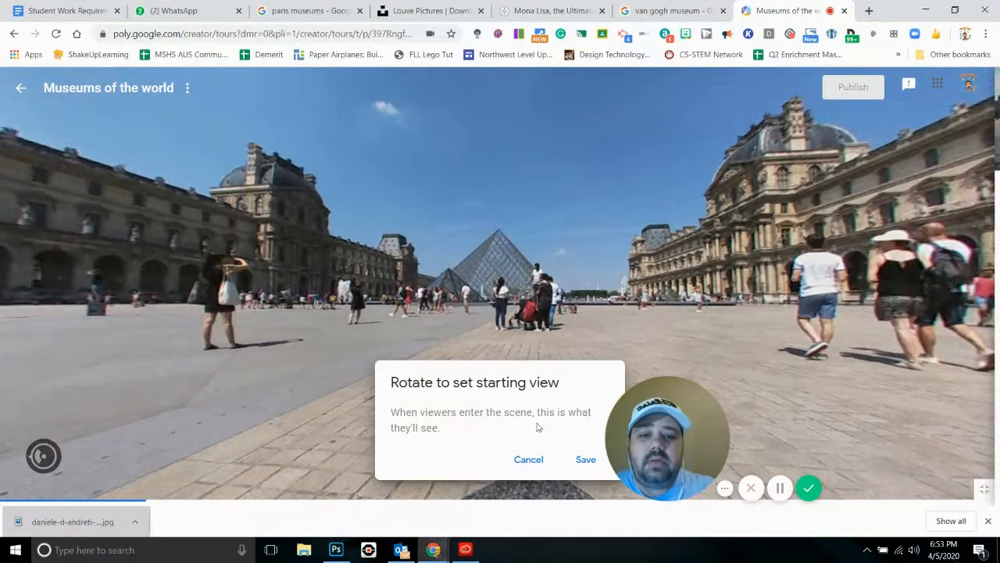
pyautogui.click(585, 461)
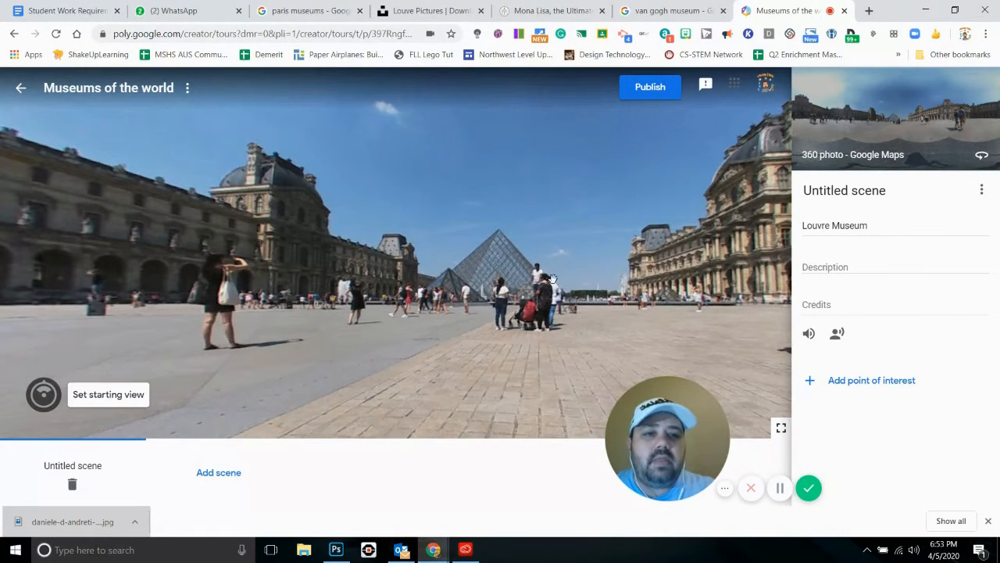
# Rename the untitled Louvre scene as "Courtyard".
pyautogui.click(889, 191)
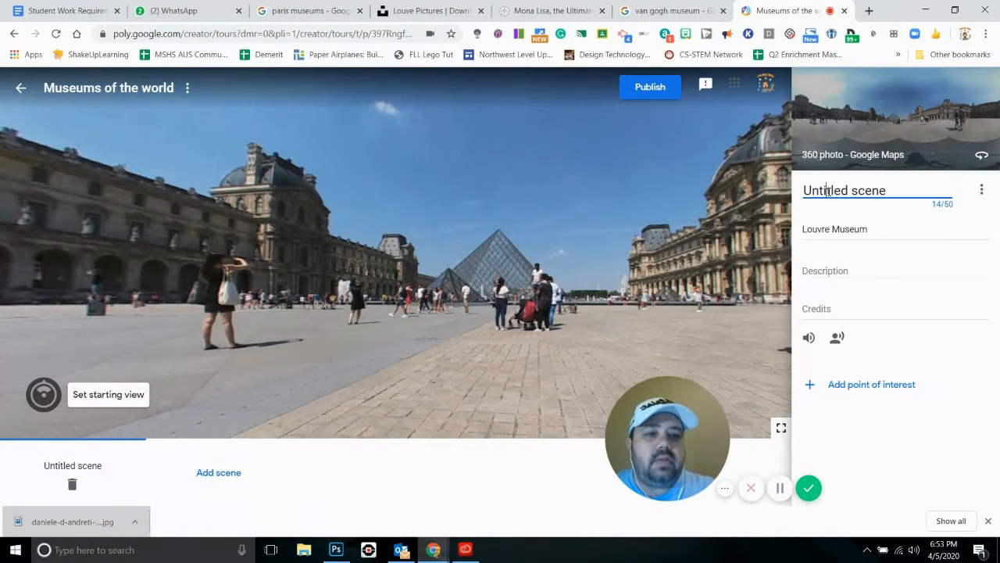
pyautogui.moveTo(889, 190); pyautogui.dragTo(802, 188)
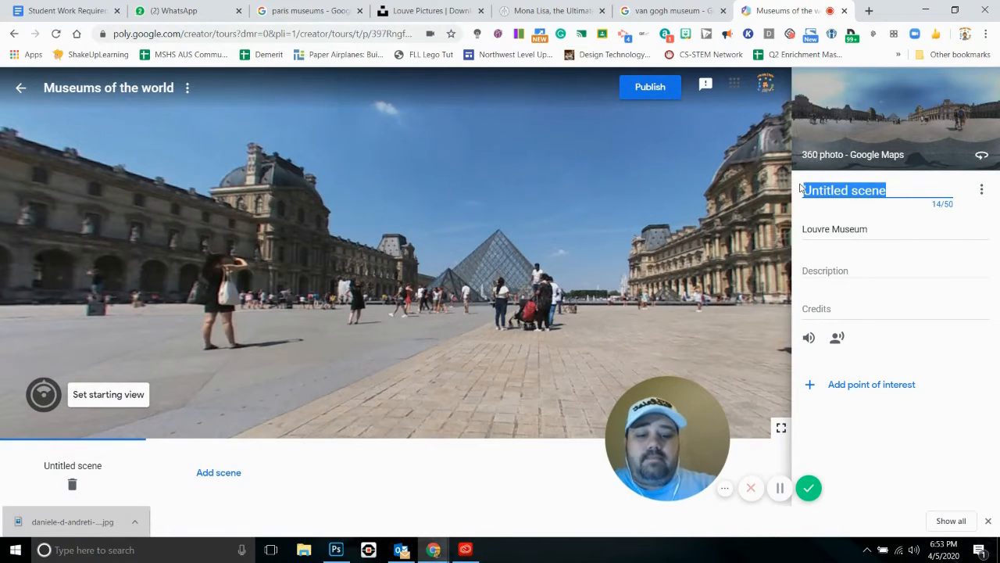
pyautogui.write('Courtyard')
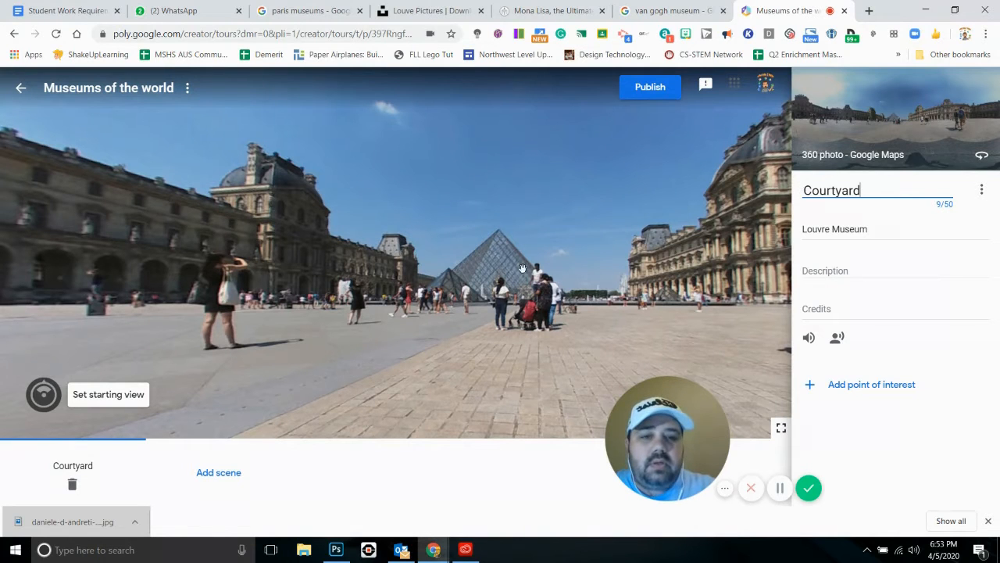
# Enter "The plaza" as the description of the Courtyard scene.
pyautogui.click(824, 270)
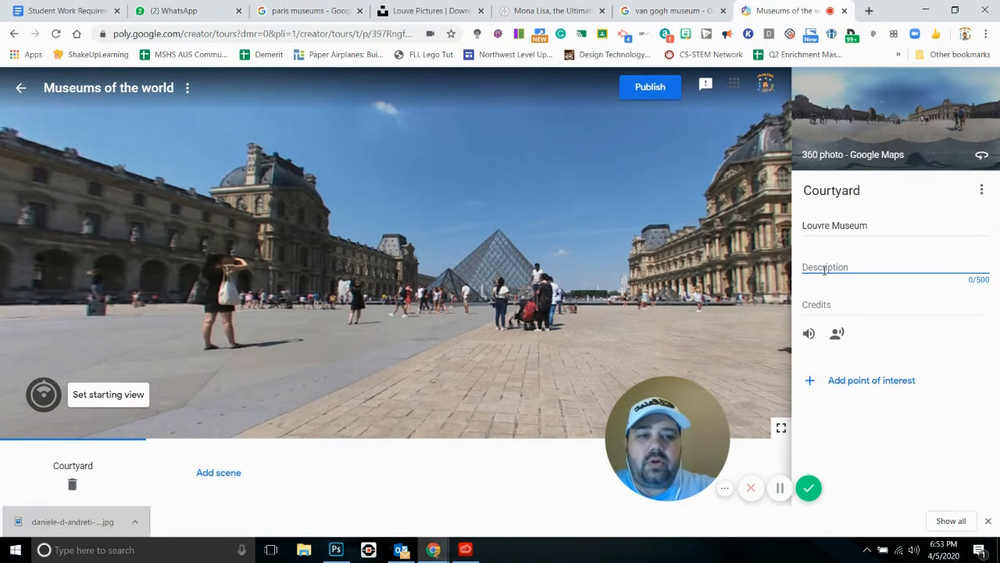
pyautogui.write('Courtyard')
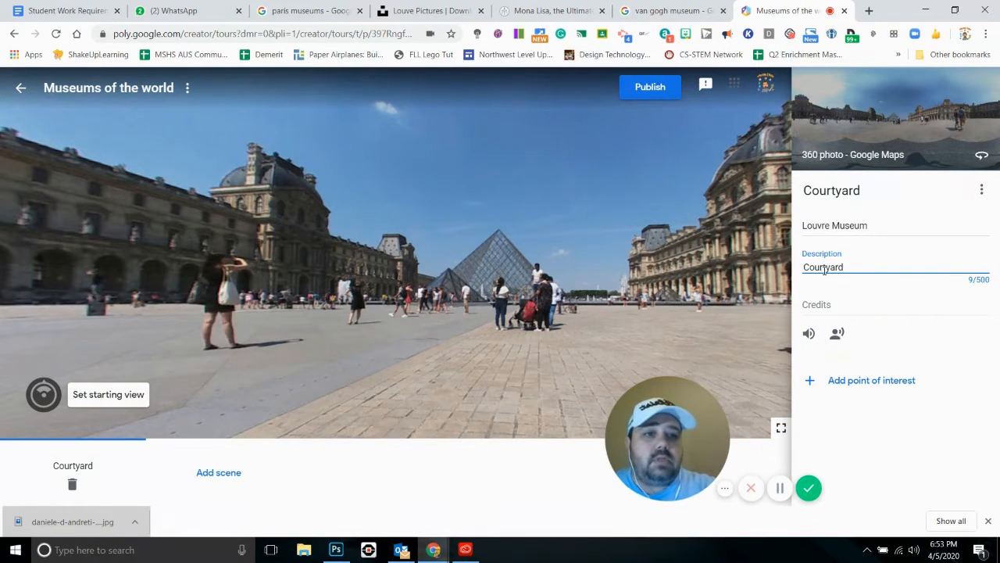
pyautogui.press('BackSpace')
pyautogui.press('BackSpace')
pyautogui.press('BackSpace')
pyautogui.press('BackSpace')
pyautogui.press('BackSpace')
pyautogui.press('BackSpace')
pyautogui.write('the plaza')
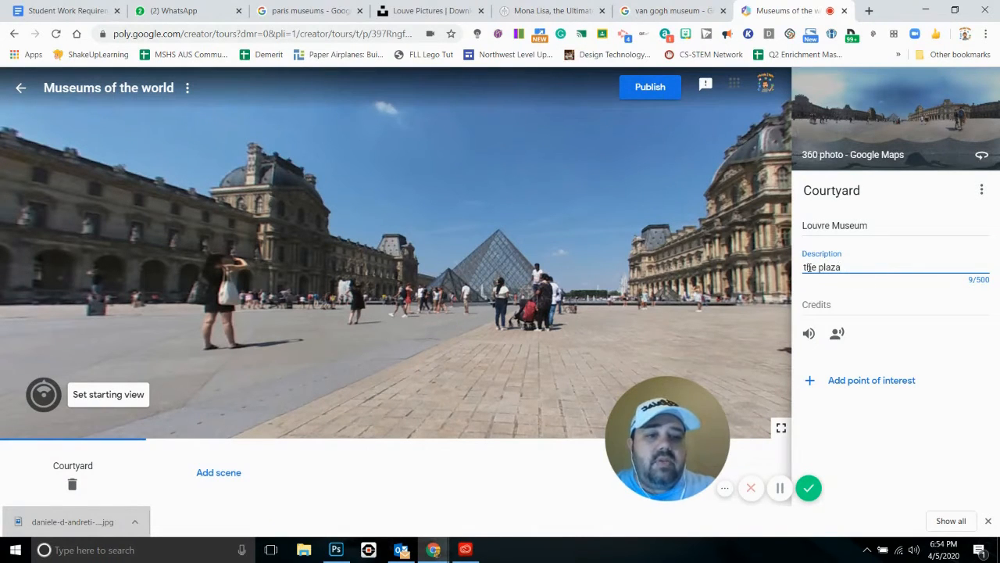
pyautogui.click(807, 268)
pyautogui.press('BackSpace')
pyautogui.write('T')
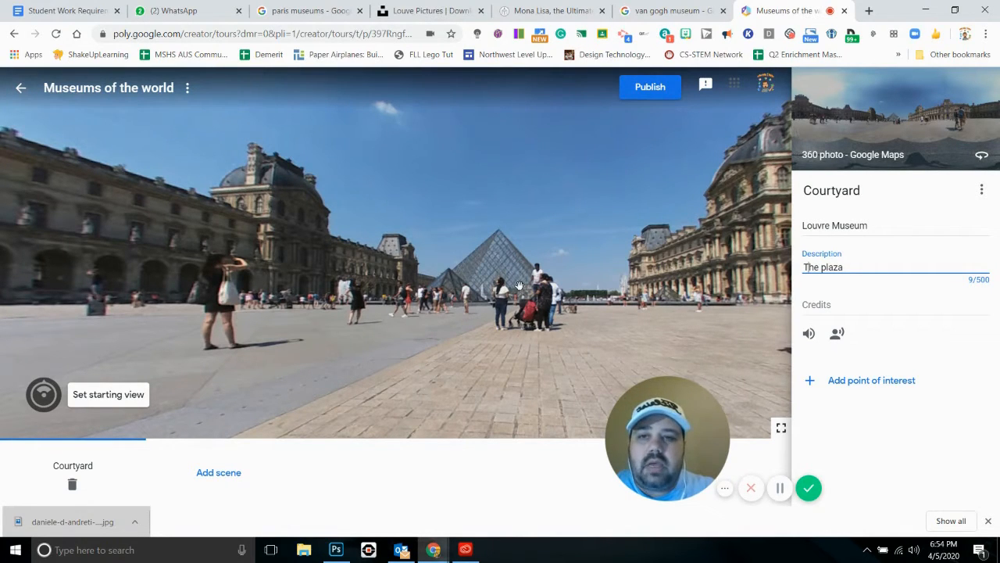
# Examine the ambient audio options of the Courtyard scene and close them without adding a file.
pyautogui.moveTo(588, 269)
pyautogui.mouseDown()
pyautogui.moveTo(489, 269)
pyautogui.moveTo(582, 270)
pyautogui.mouseUp()
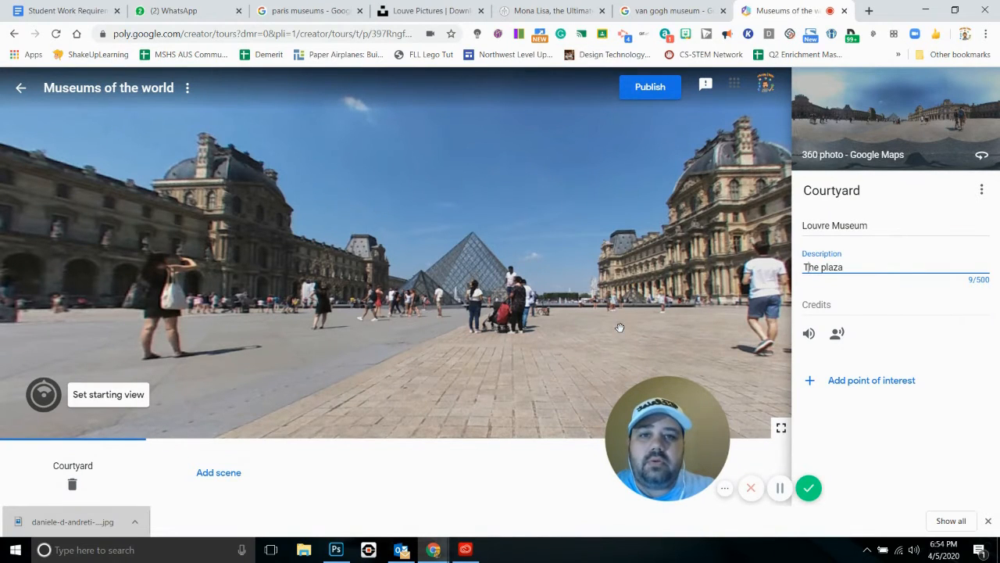
pyautogui.click(810, 335)
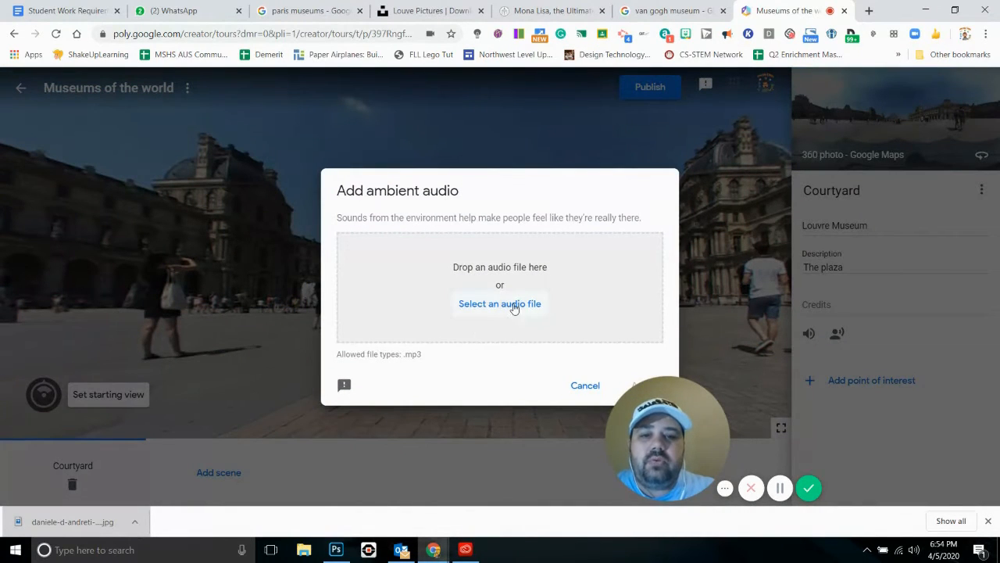
pyautogui.click(585, 387)
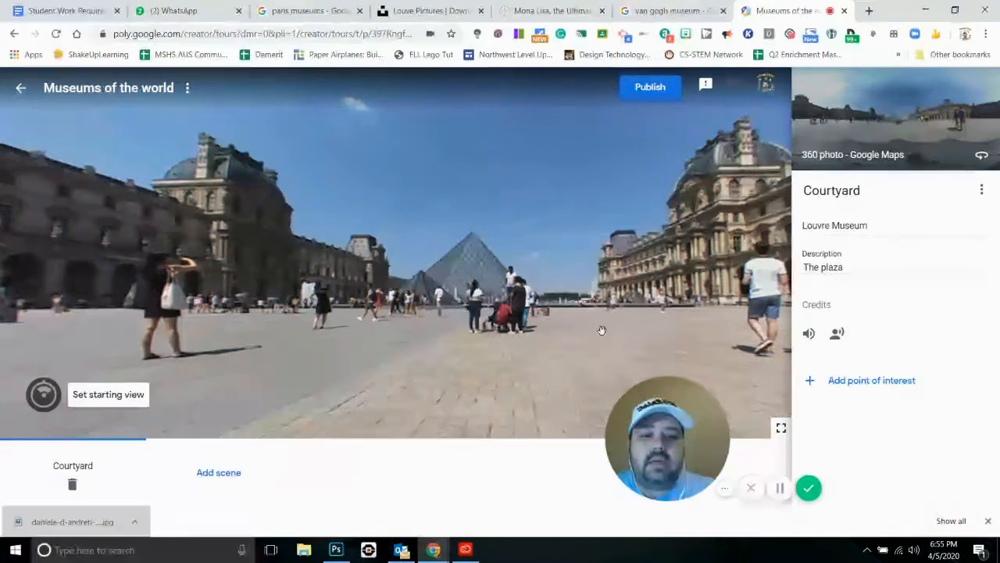
# Add a point of interest to the Courtyard scene and place its marker on the building's arched doorway beside the walking couple.
pyautogui.click(812, 384)
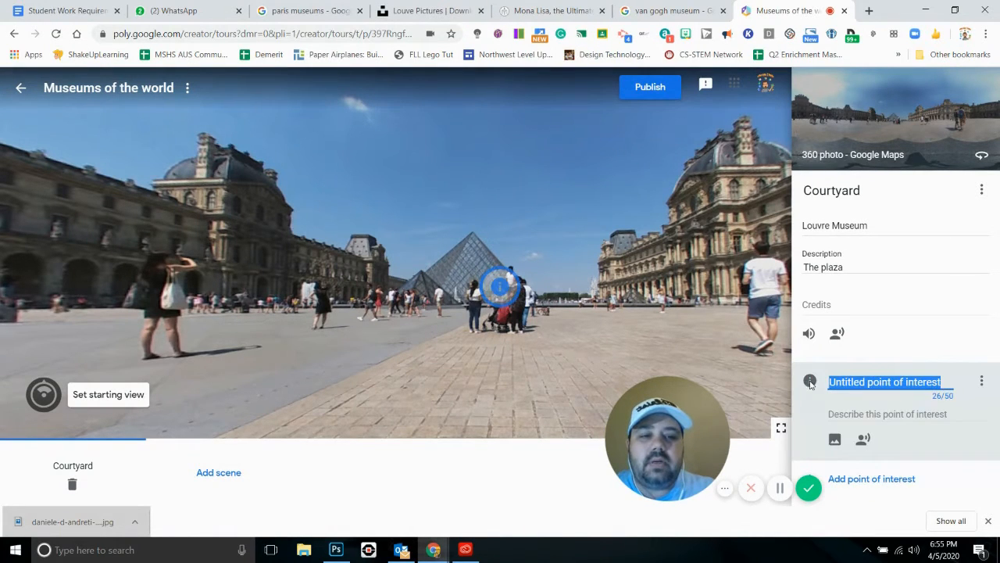
pyautogui.moveTo(661, 285); pyautogui.dragTo(415, 256)
pyautogui.moveTo(279, 247); pyautogui.dragTo(443, 255)
pyautogui.moveTo(521, 281); pyautogui.dragTo(389, 258)
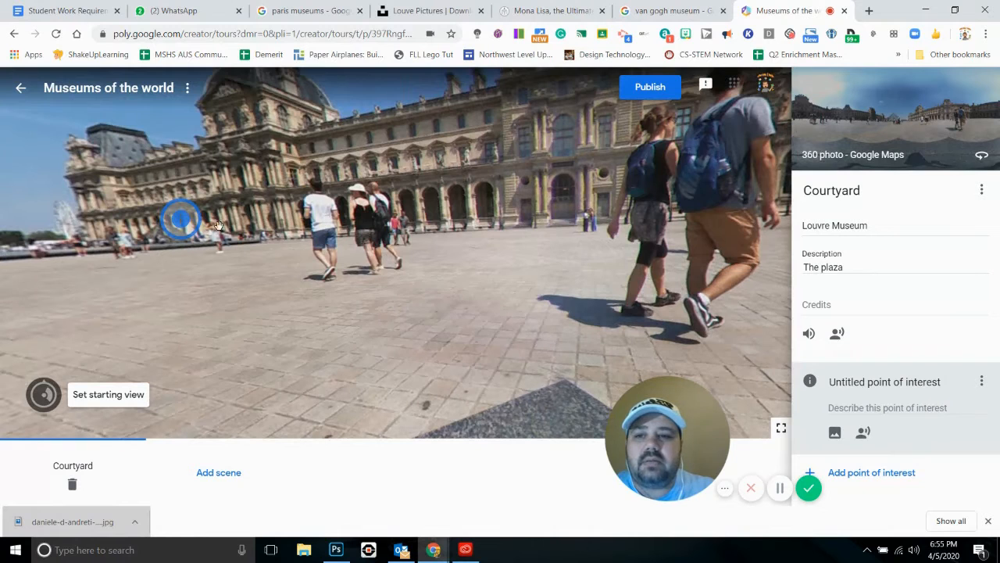
pyautogui.moveTo(179, 219)
pyautogui.mouseDown()
pyautogui.moveTo(480, 233)
pyautogui.moveTo(536, 230)
pyautogui.moveTo(563, 200)
pyautogui.mouseUp()
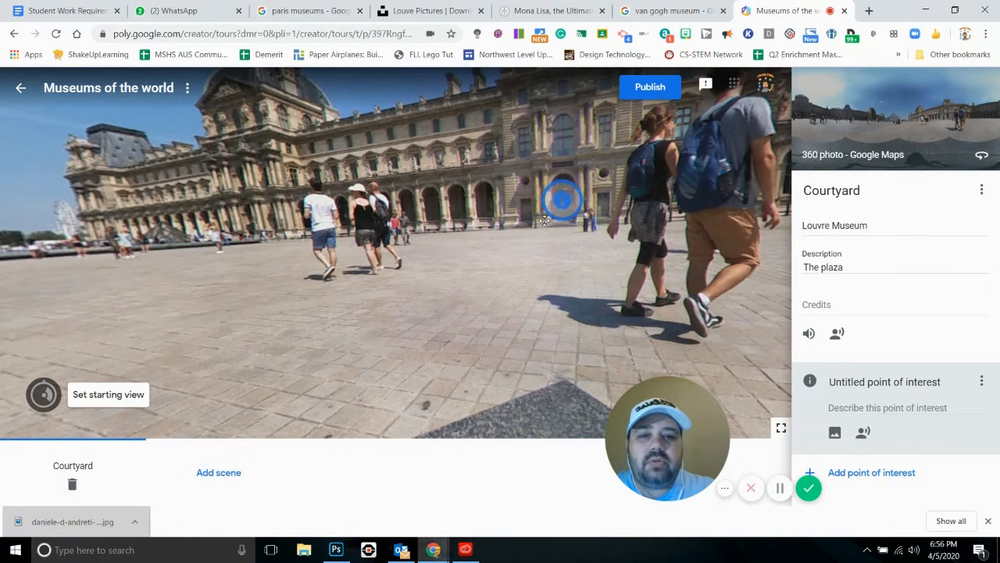
# Title the new point of interest "Public restrooms".
pyautogui.click(848, 381)
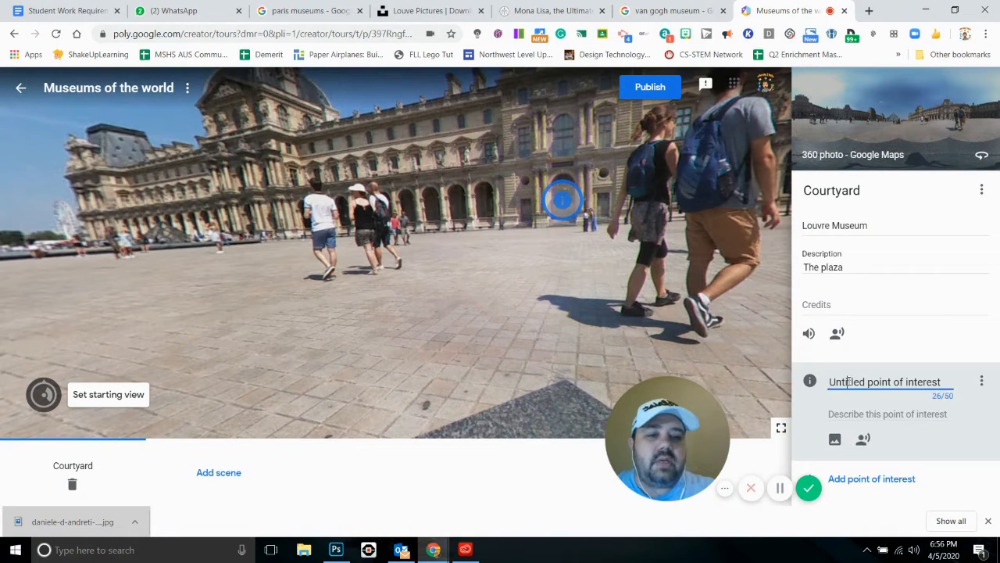
pyautogui.tripleClick(884, 382)
pyautogui.write('Pu')
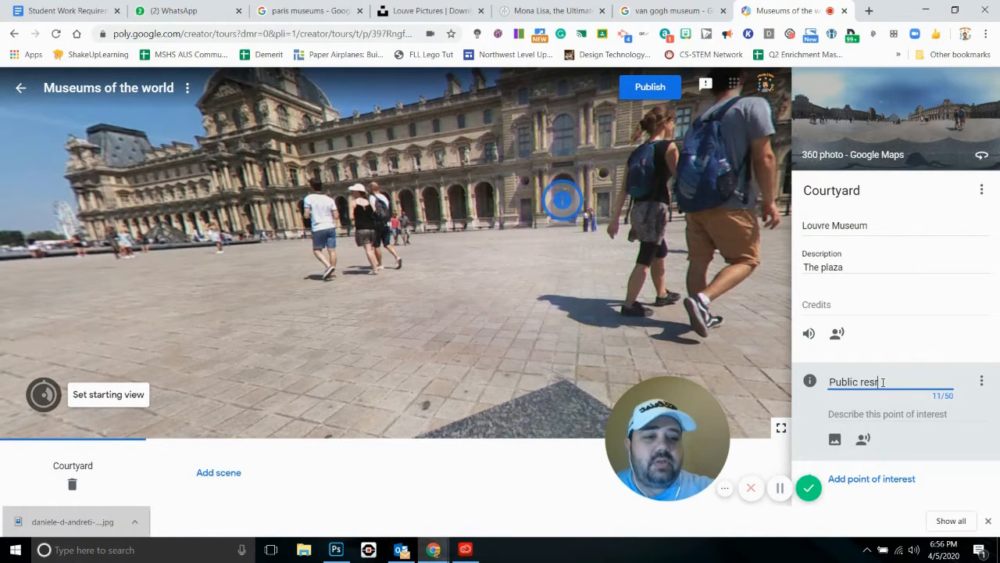
pyautogui.write('blic restrooms')
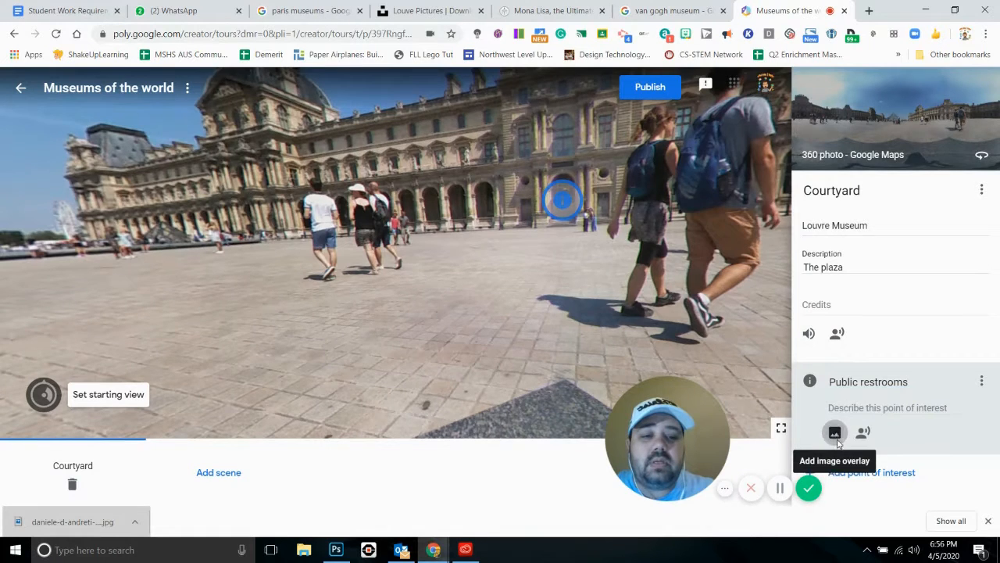
# Start an image overlay for the Public restrooms point and download the dark archway photo of the pyramid from the Unsplash results.
pyautogui.click(836, 440)
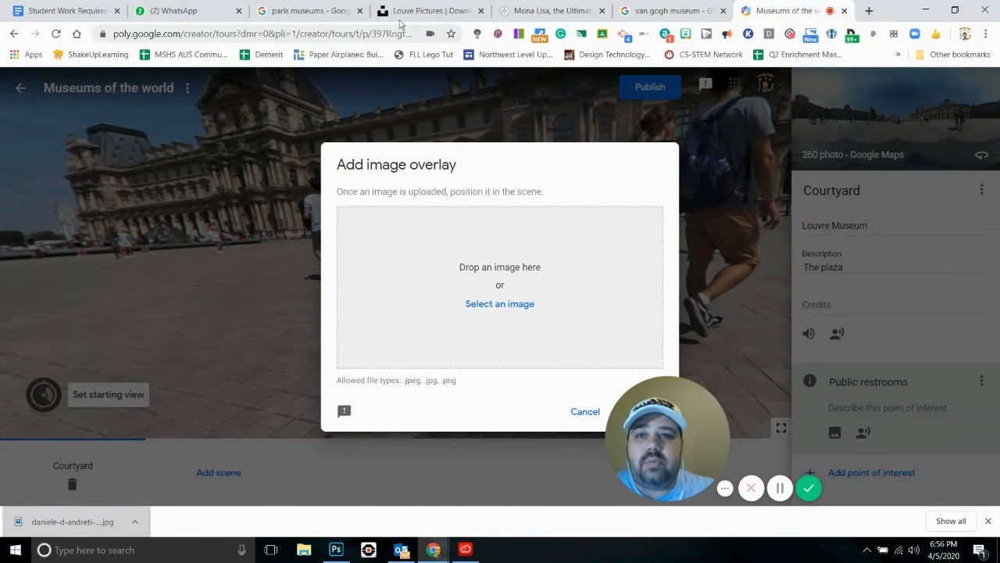
pyautogui.click(402, 14)
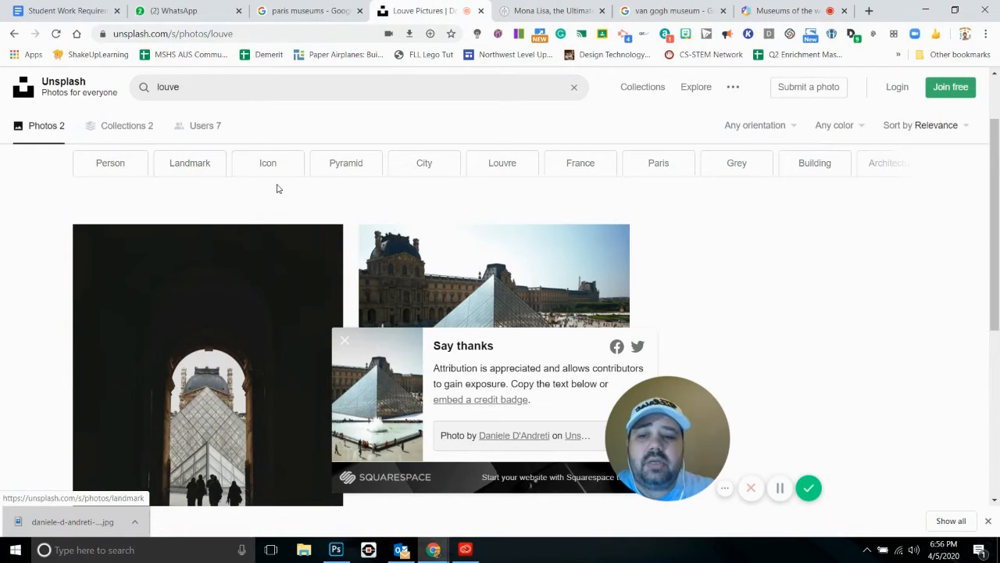
pyautogui.scroll(-1, 270, 329)
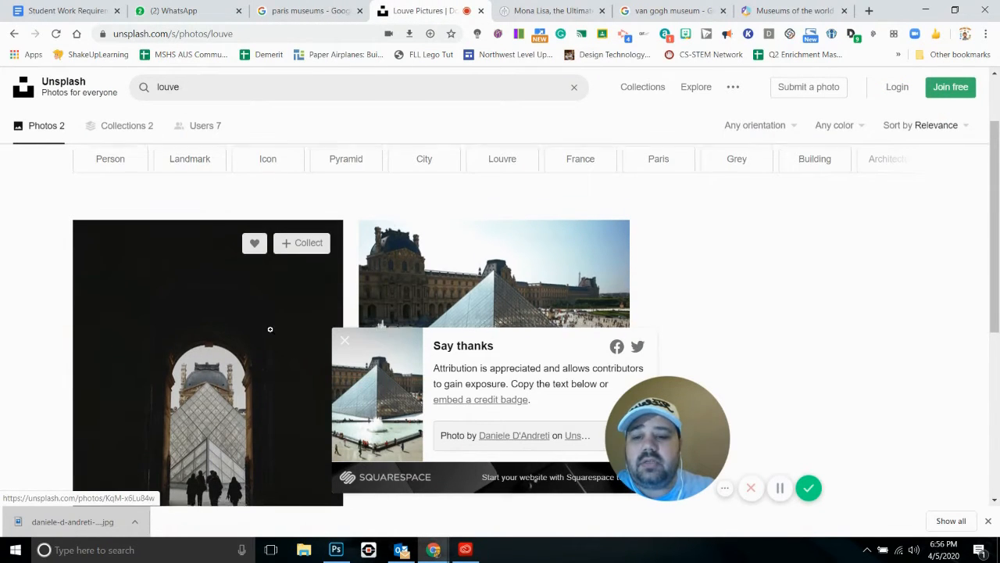
pyautogui.scroll(-1, 270, 329)
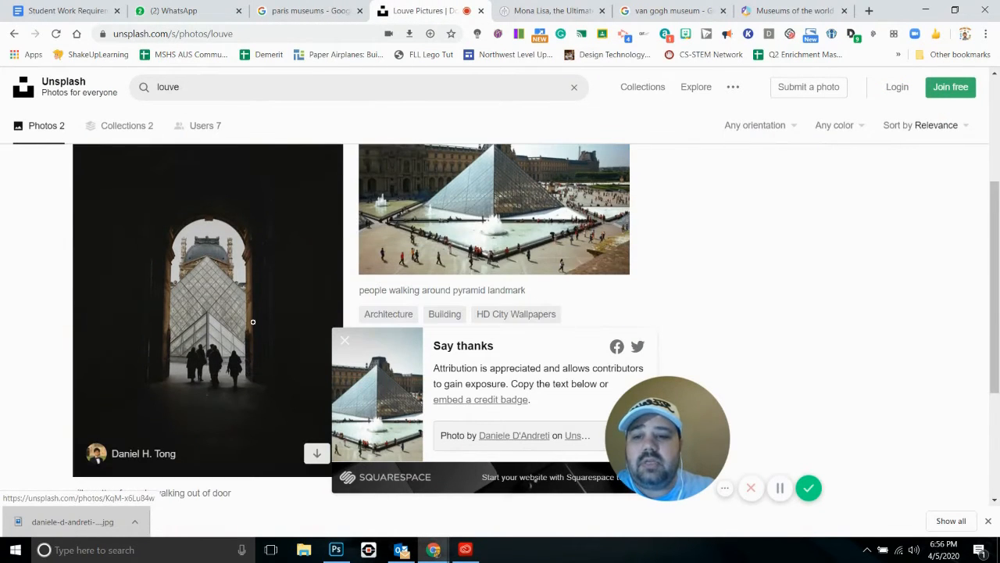
pyautogui.click(316, 456)
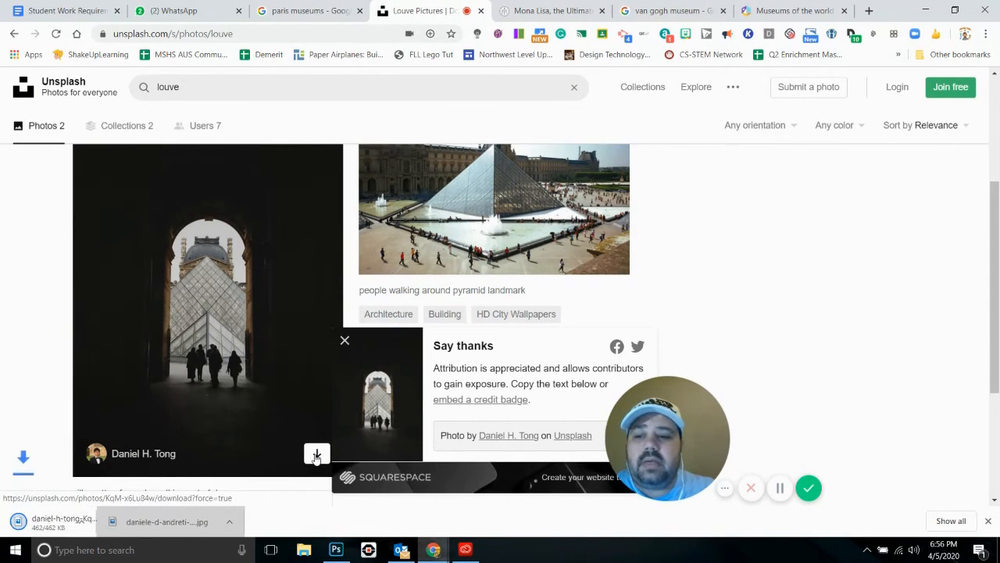
# Return to the tour, upload the downloaded archway photo and add it as the Public restrooms point's image overlay.
pyautogui.click(769, 10)
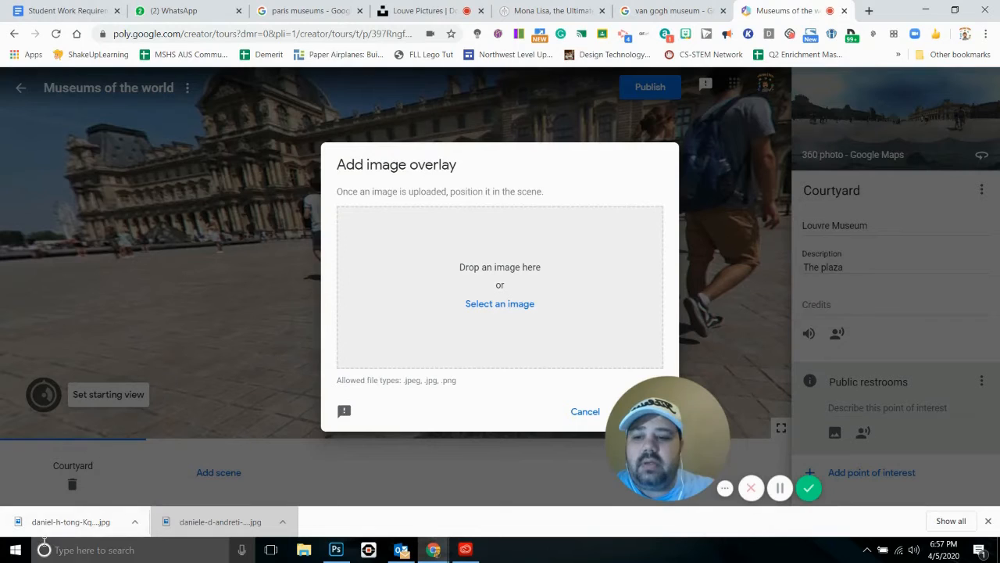
pyautogui.moveTo(67, 521); pyautogui.dragTo(462, 295)
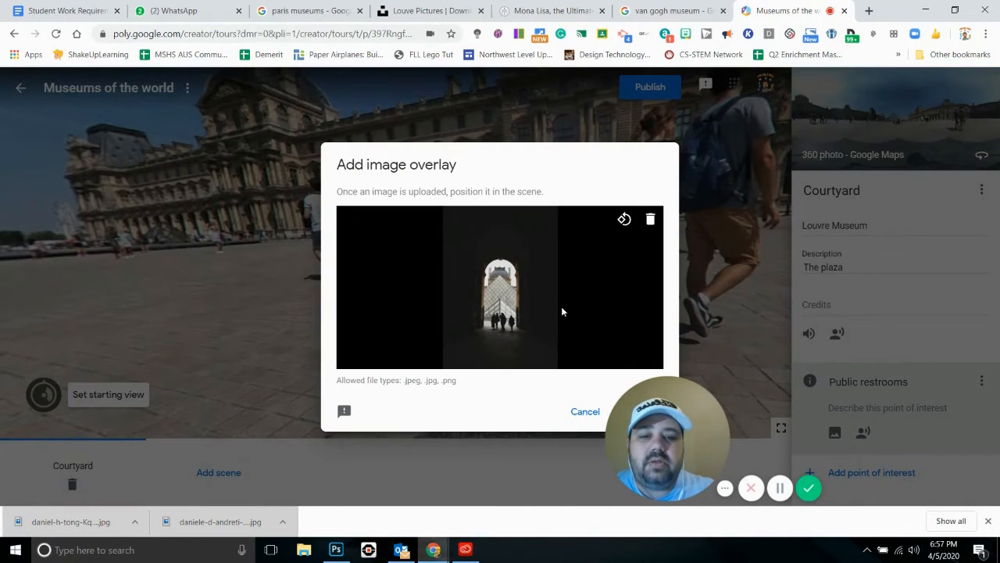
pyautogui.moveTo(643, 391); pyautogui.dragTo(145, 383)
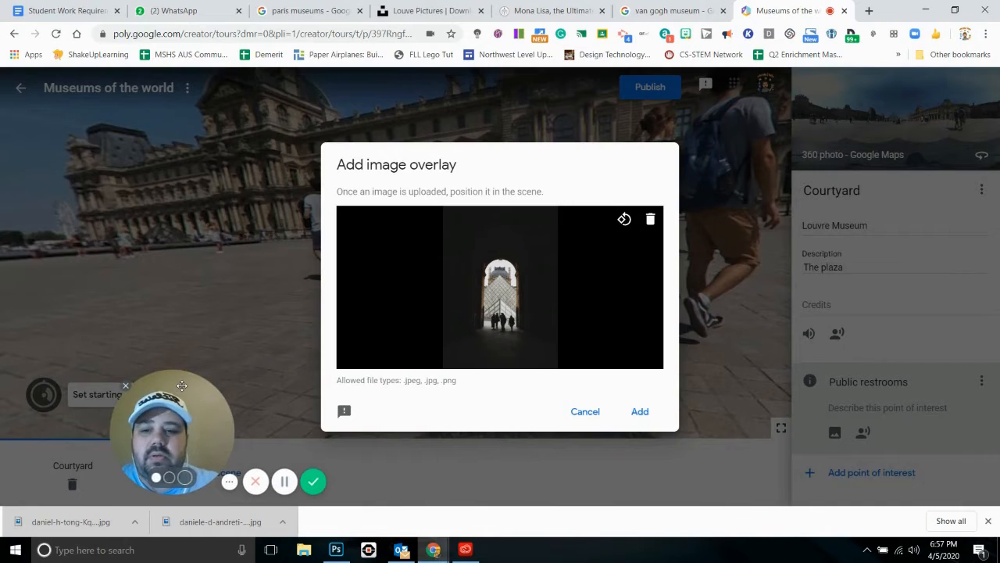
pyautogui.click(640, 413)
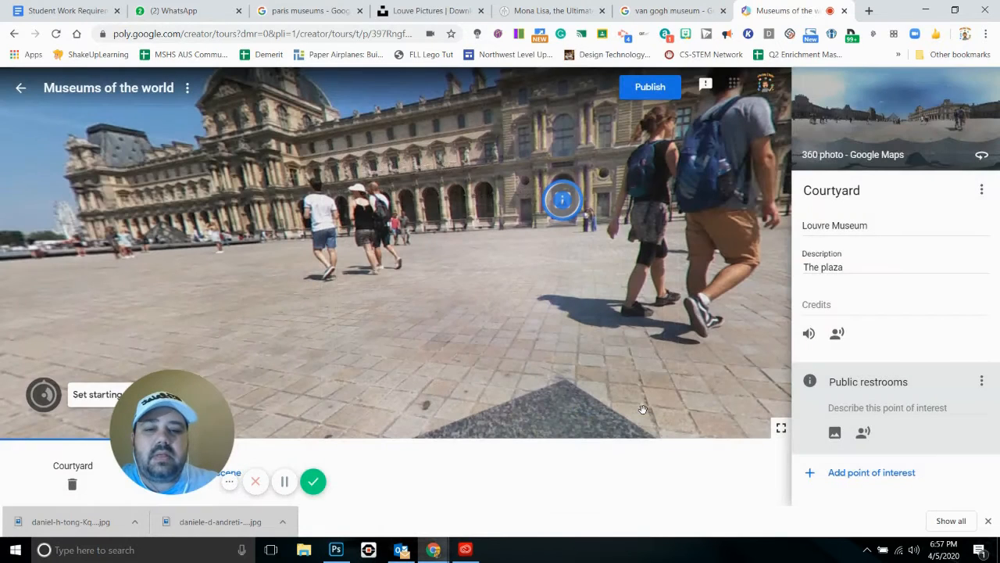
# Shrink the archway image overlay until it only covers the building's doorway behind the walking couple.
pyautogui.click(564, 197)
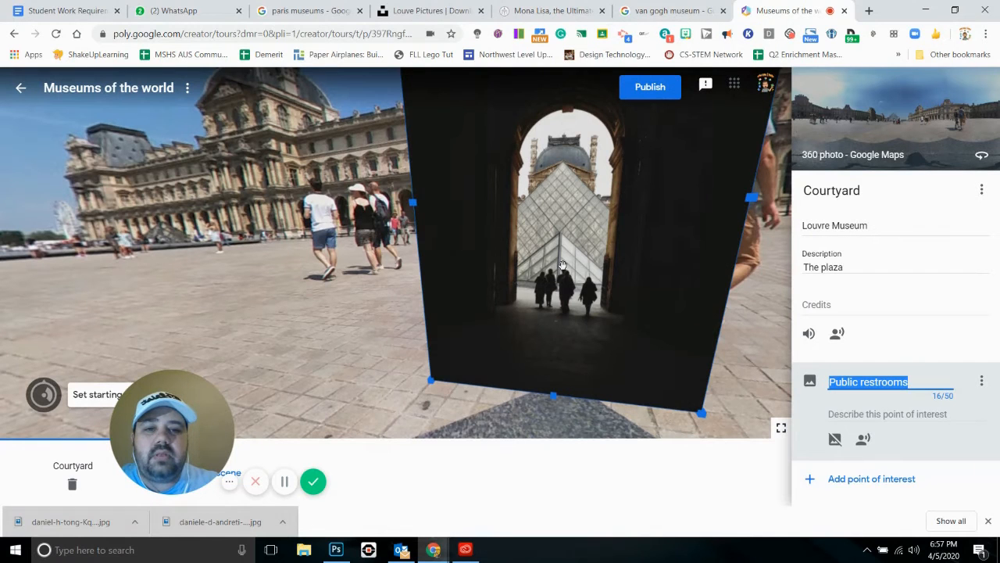
pyautogui.moveTo(431, 381); pyautogui.dragTo(552, 228)
pyautogui.moveTo(573, 180)
pyautogui.mouseDown()
pyautogui.moveTo(585, 168)
pyautogui.moveTo(579, 174)
pyautogui.mouseUp()
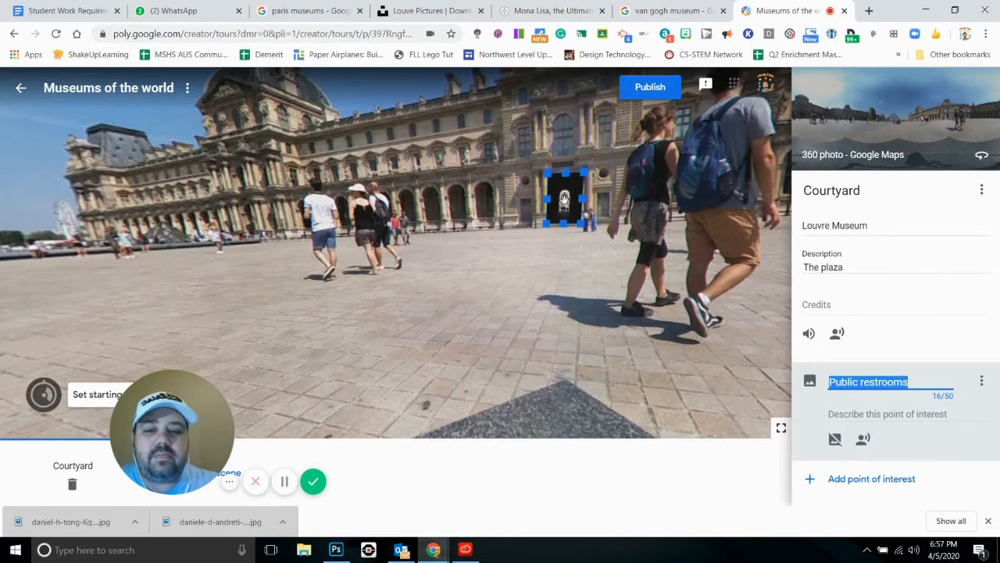
# Start adding a new Street View scene and search the locations for "mona lisa".
pyautogui.moveTo(232, 389); pyautogui.dragTo(400, 403)
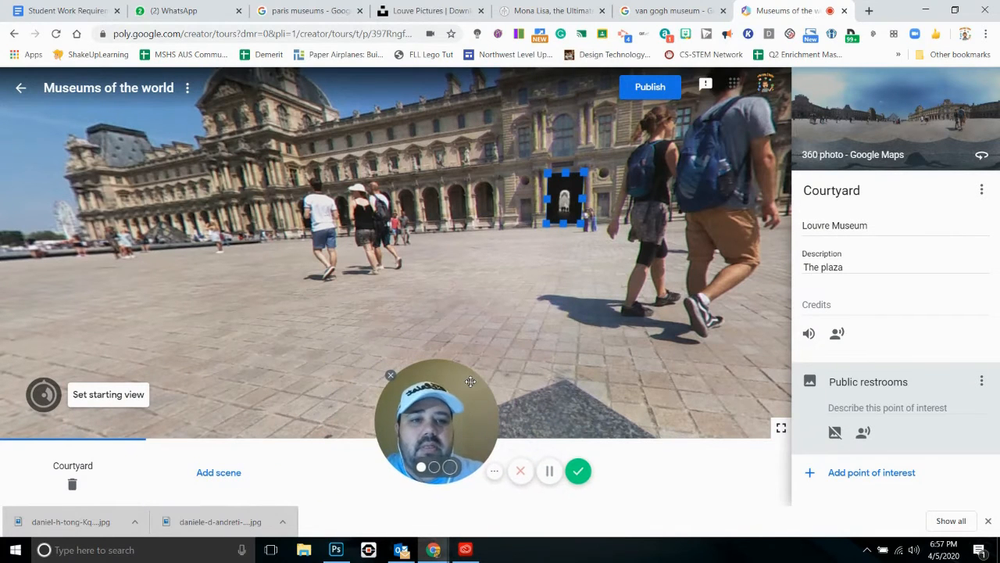
pyautogui.click(227, 473)
pyautogui.click(198, 173)
pyautogui.tripleClick(199, 172)
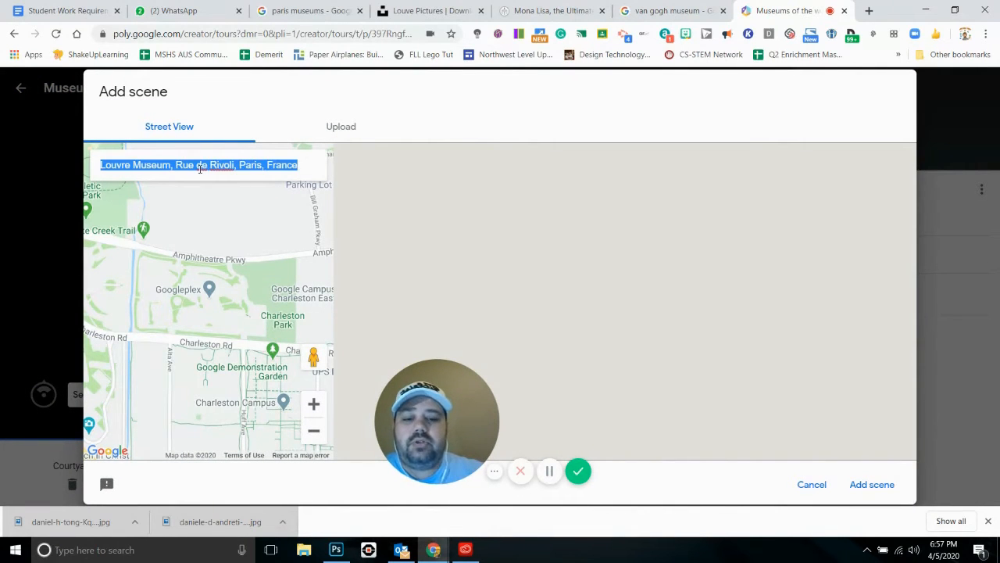
pyautogui.write('mona l')
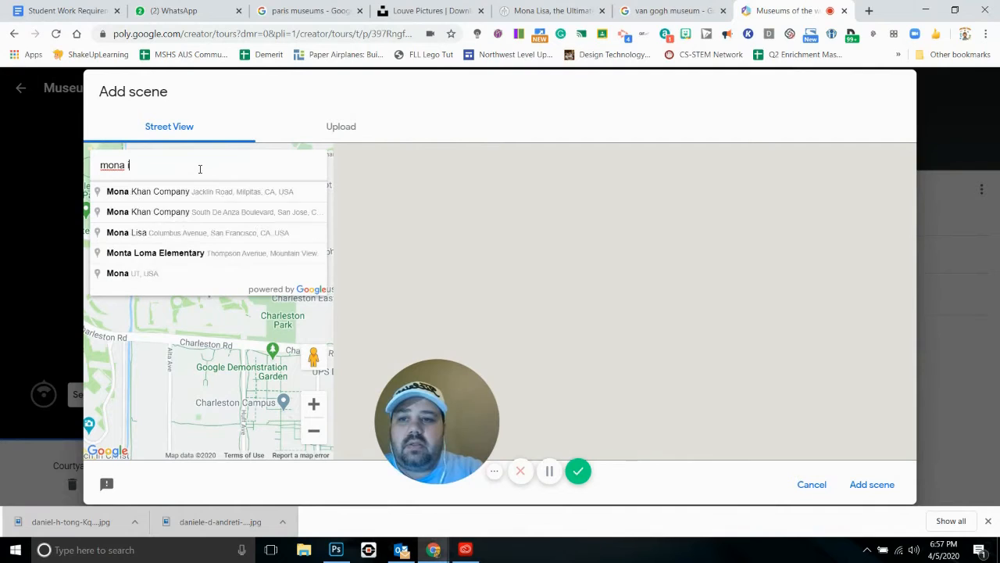
pyautogui.write(' lins')
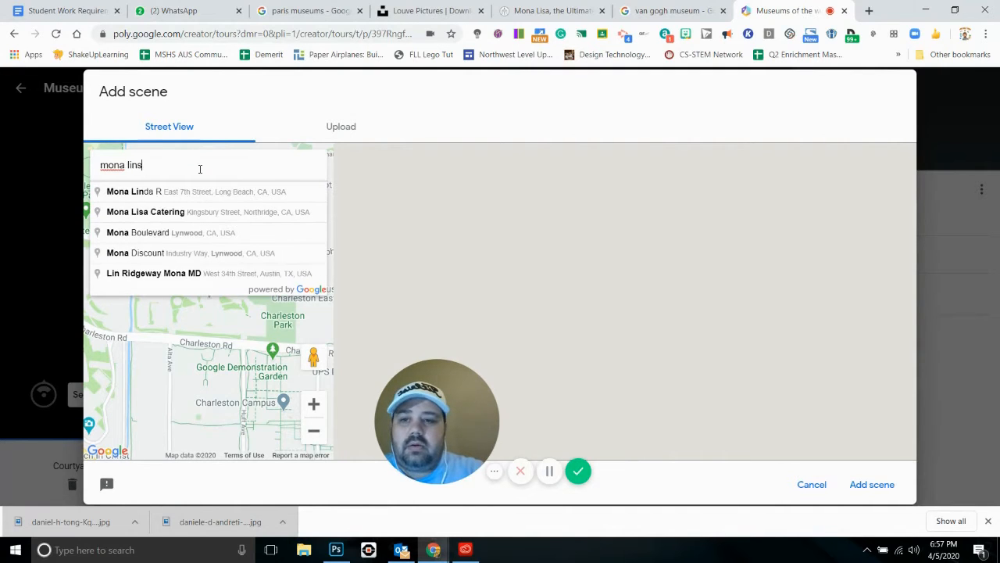
pyautogui.press('BackSpace')
pyautogui.press('BackSpace')
pyautogui.write('sa')
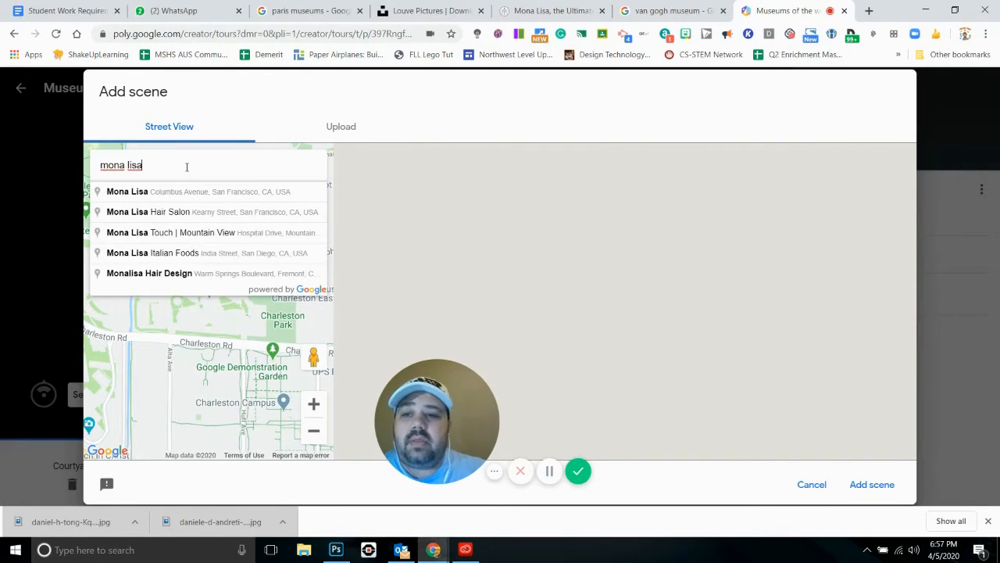
# Refine the location search to "mona lisa louve" and choose La Gioconda (The Mona Lisa), Paris, France.
pyautogui.press('BackSpace')
pyautogui.press('BackSpace')
pyautogui.press('BackSpace')
pyautogui.press('BackSpace')
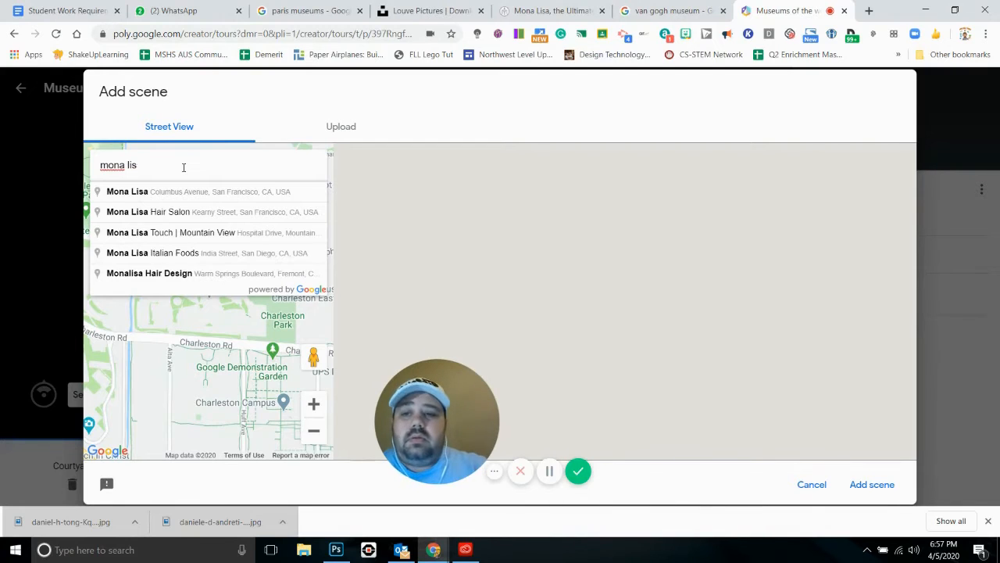
pyautogui.write('lisa ')
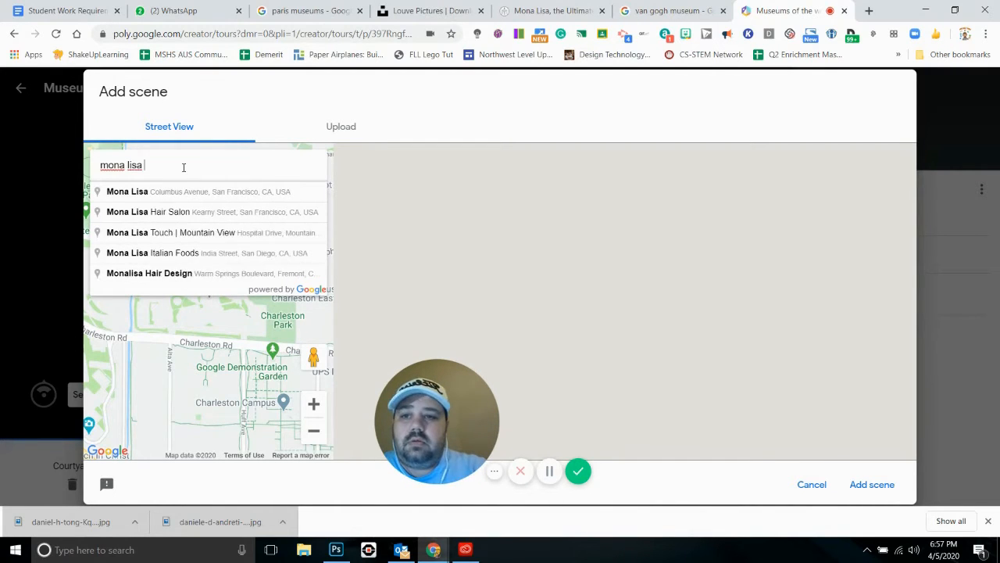
pyautogui.write('loiuve')
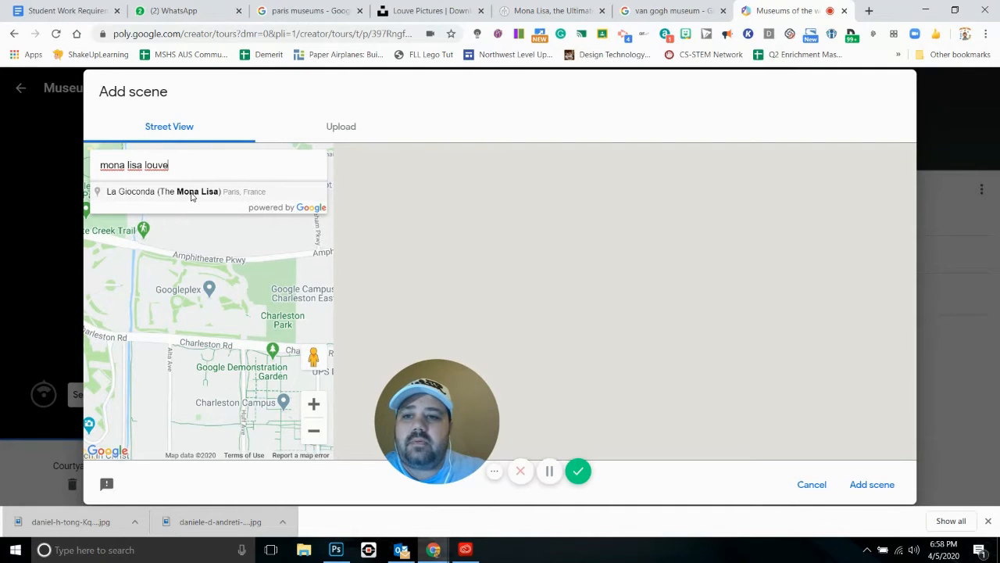
pyautogui.click(192, 197)
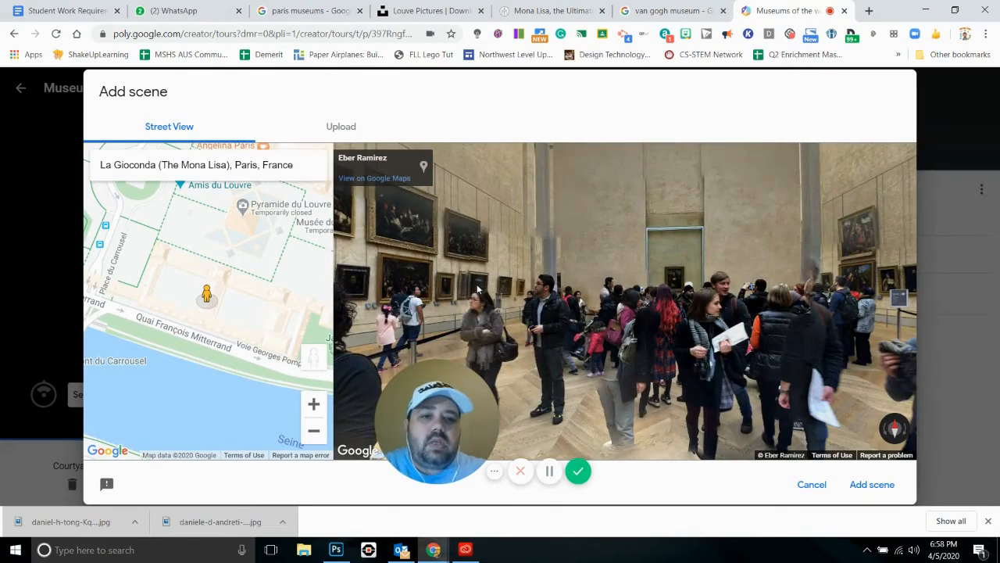
# Add the gallery's Street View facing the painting to the tour as a scene and title it "Mona Lisa".
pyautogui.moveTo(594, 256); pyautogui.dragTo(414, 253)
pyautogui.moveTo(671, 258)
pyautogui.mouseDown()
pyautogui.moveTo(467, 264)
pyautogui.moveTo(633, 268)
pyautogui.moveTo(473, 270)
pyautogui.moveTo(617, 262)
pyautogui.moveTo(540, 275)
pyautogui.mouseUp()
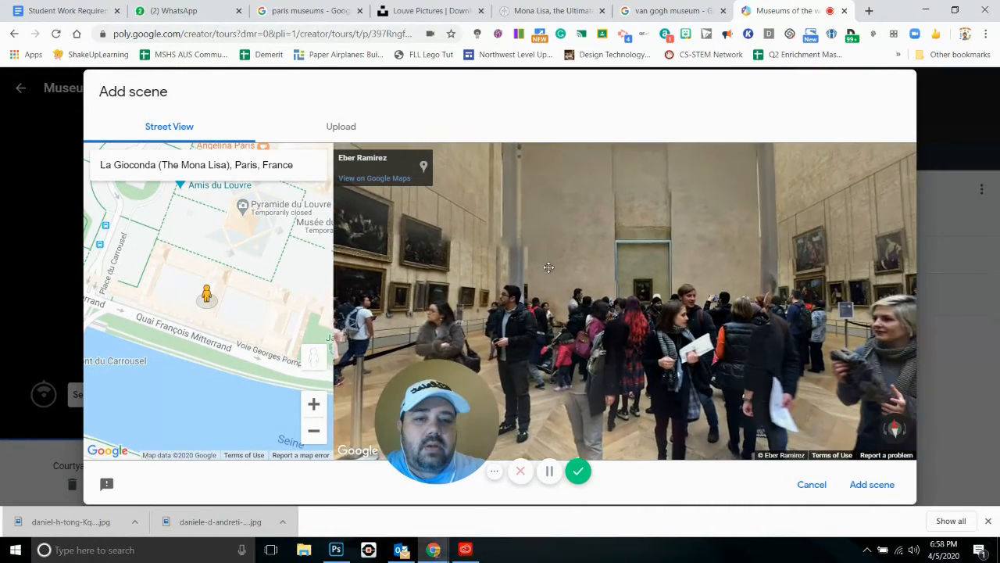
pyautogui.moveTo(647, 291); pyautogui.dragTo(639, 271)
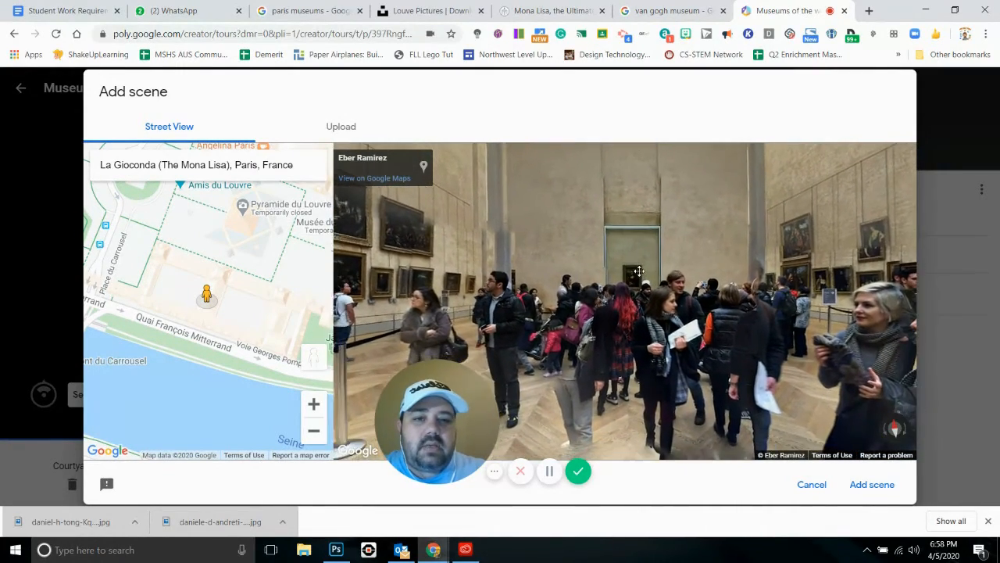
pyautogui.scroll(3, 638, 270)
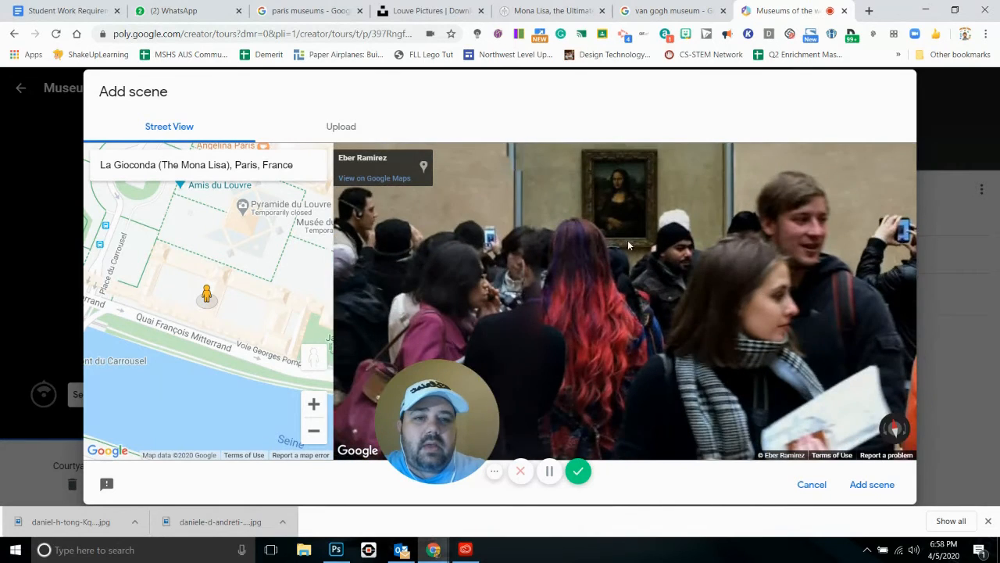
pyautogui.scroll(-3, 625, 256)
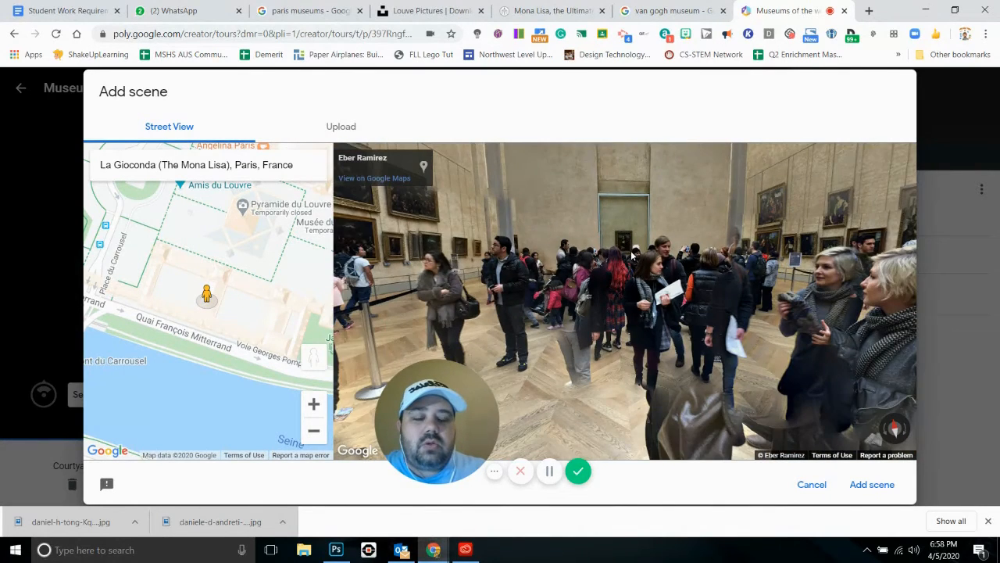
pyautogui.scroll(-2, 631, 254)
pyautogui.scroll(2, 614, 266)
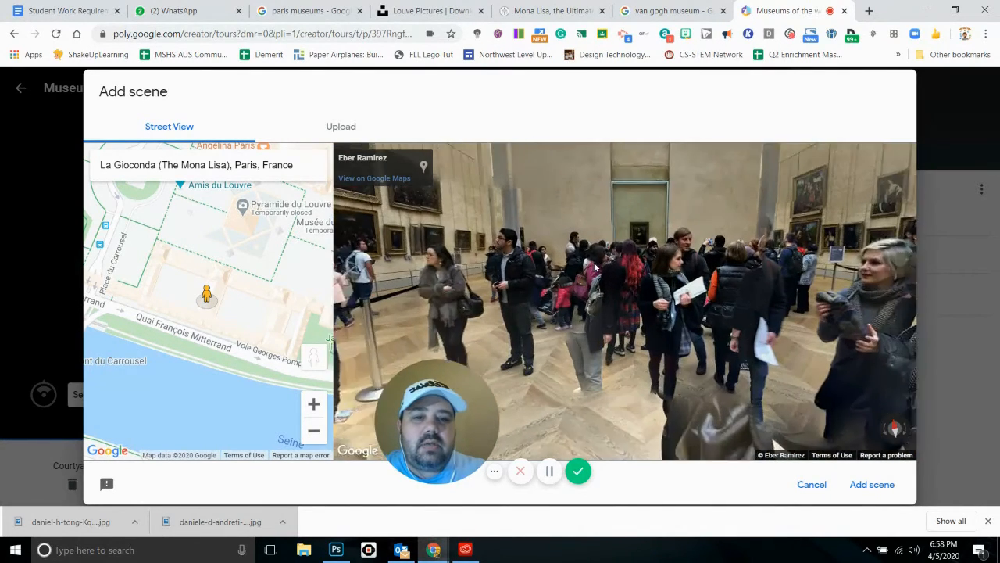
pyautogui.moveTo(608, 265); pyautogui.dragTo(612, 267)
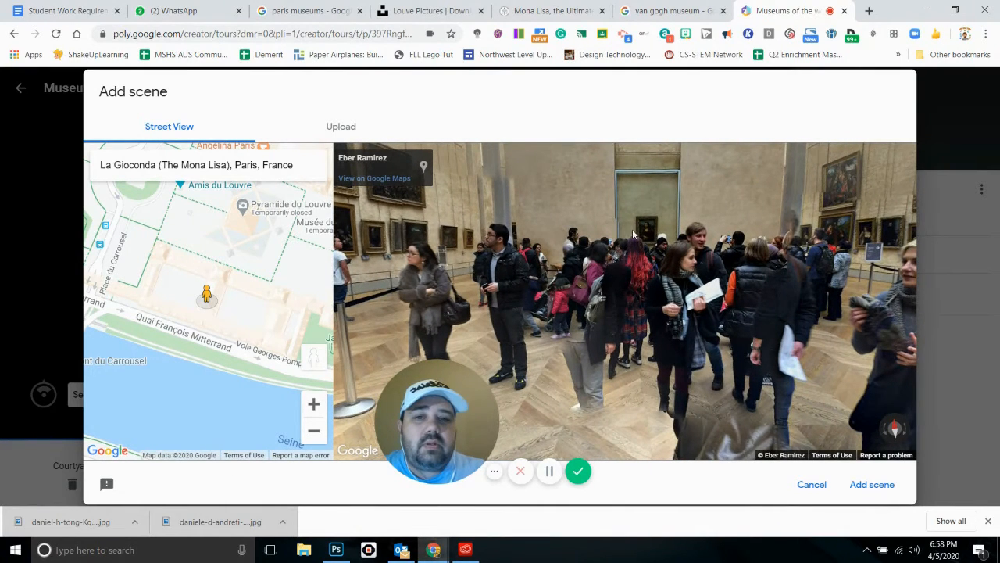
pyautogui.click(879, 486)
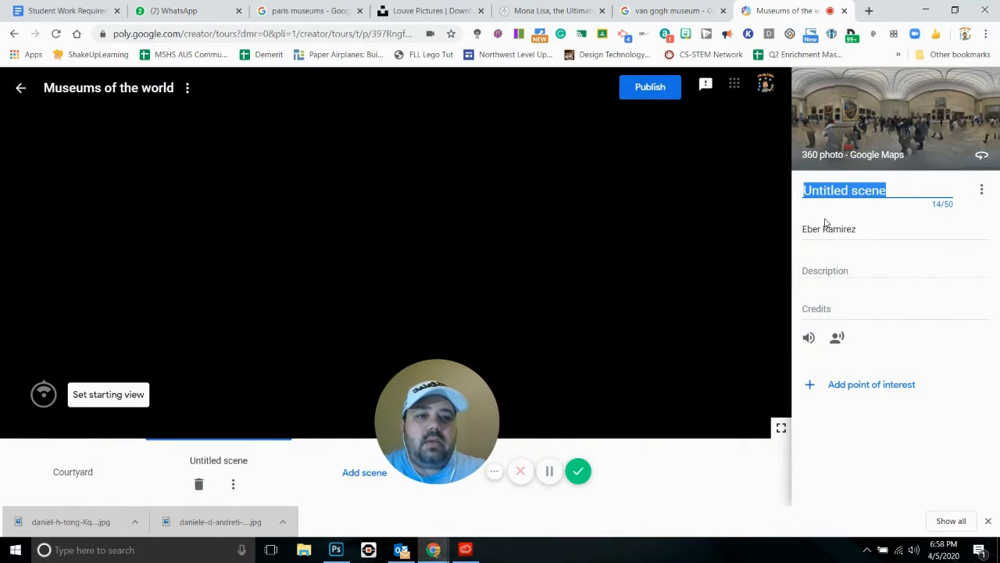
pyautogui.write('Mona Lisa')
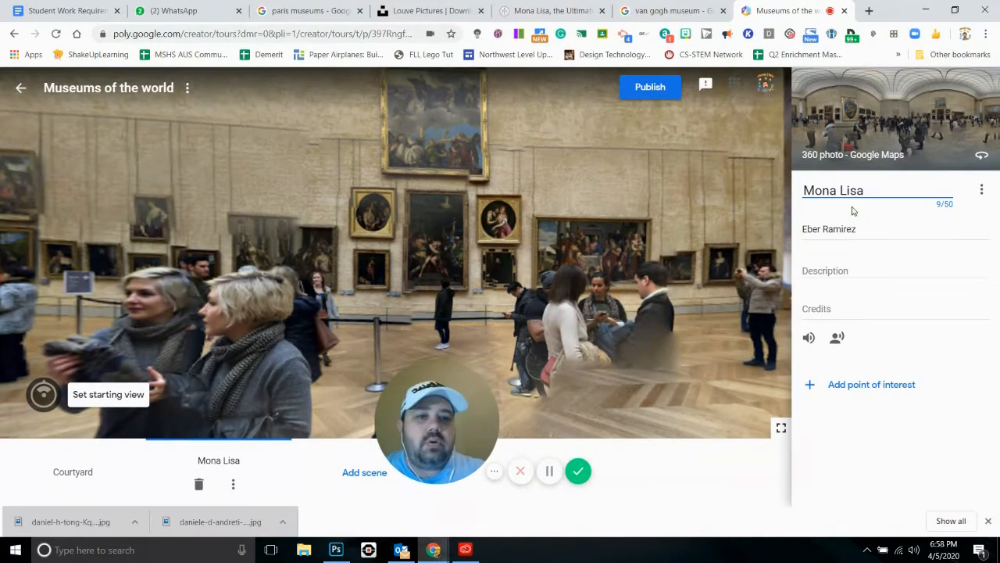
pyautogui.click(866, 229)
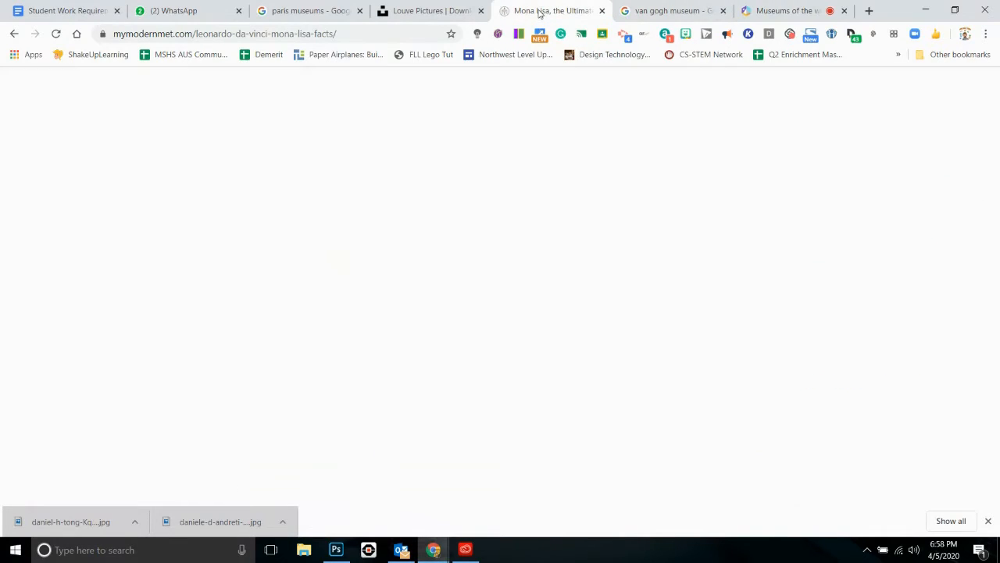
# Copy the paragraph under "What is the Mona Lisa?" from the My Modern Met article into the Mona Lisa scene's description.
pyautogui.click(543, 11)
pyautogui.scroll(-6, 389, 233)
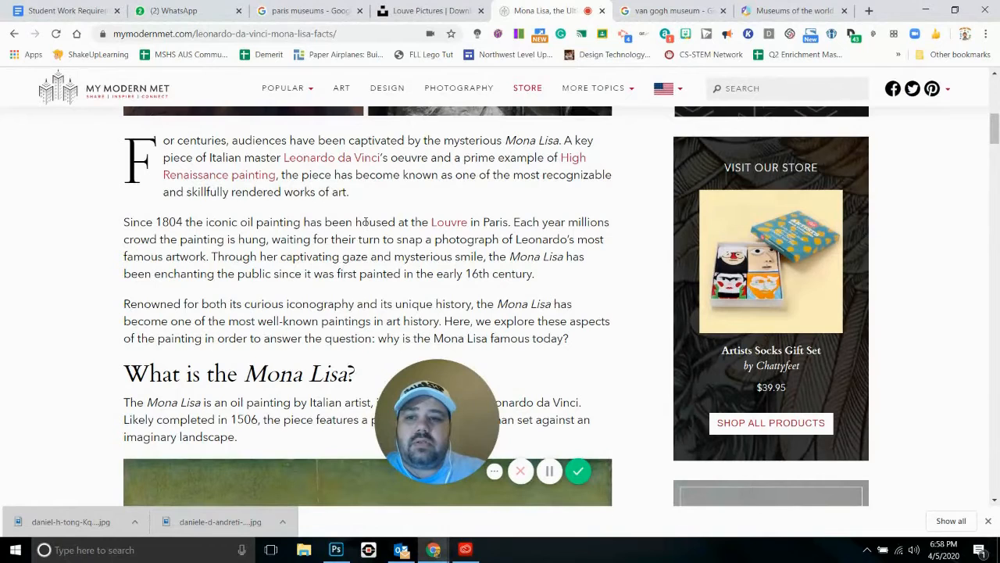
pyautogui.scroll(-2, 246, 225)
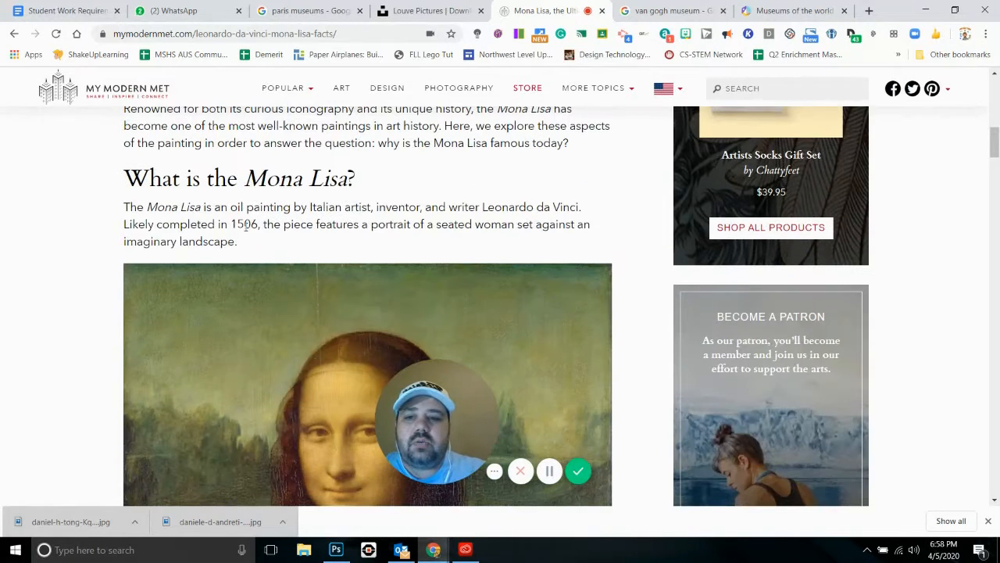
pyautogui.moveTo(237, 242); pyautogui.dragTo(111, 207)
pyautogui.hotkey('ctrl', 'c')
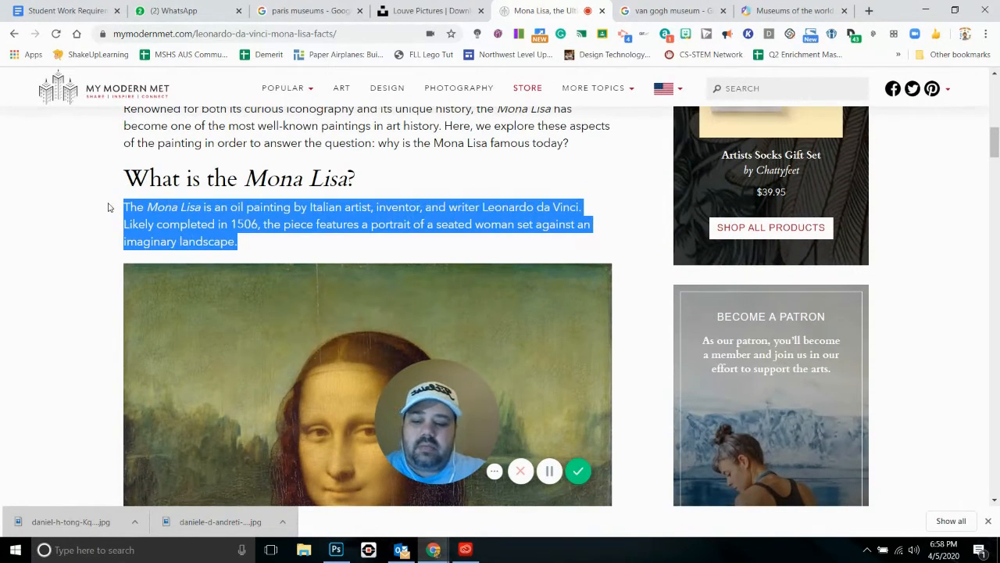
pyautogui.click(780, 12)
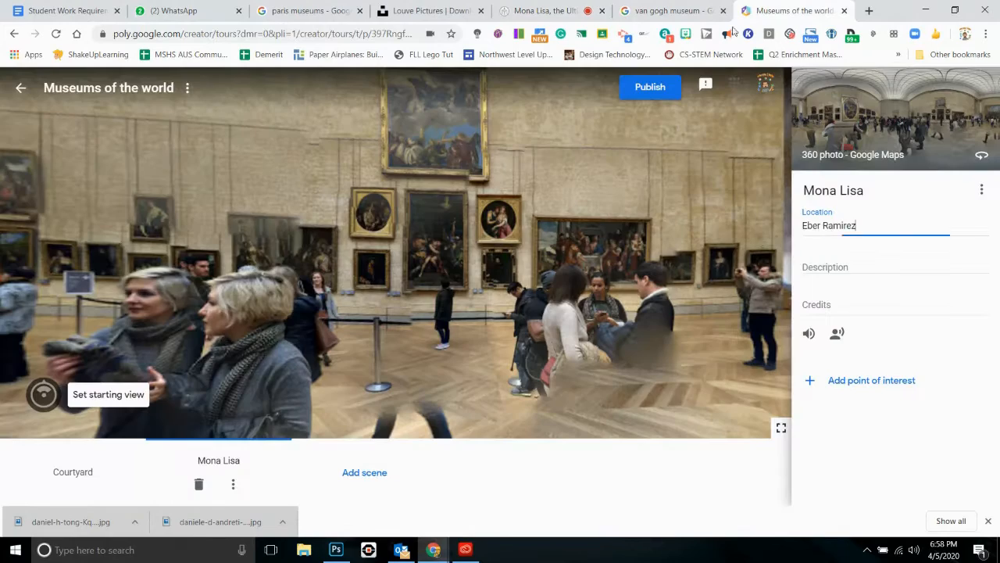
pyautogui.click(817, 266)
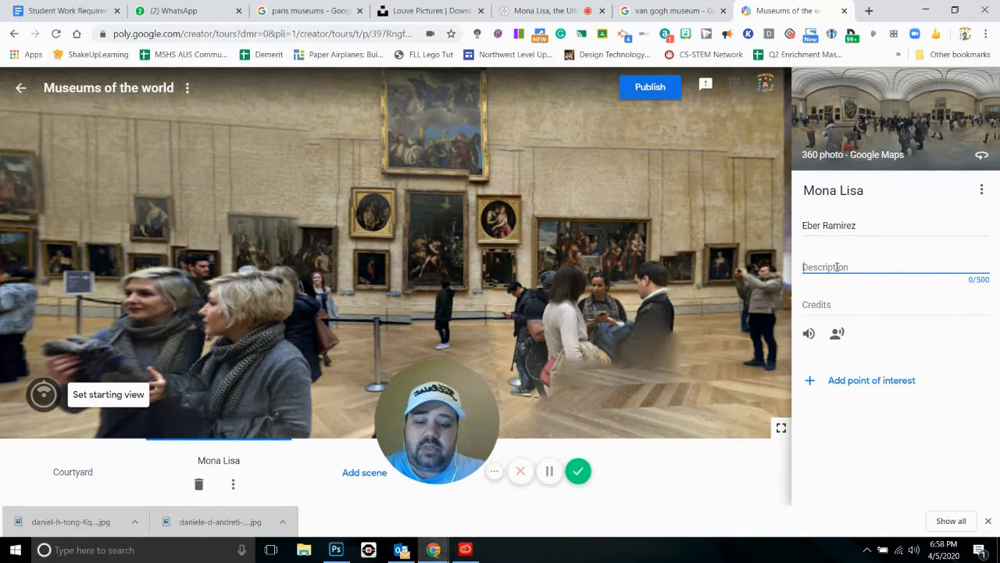
pyautogui.hotkey('ctrl', 'v')
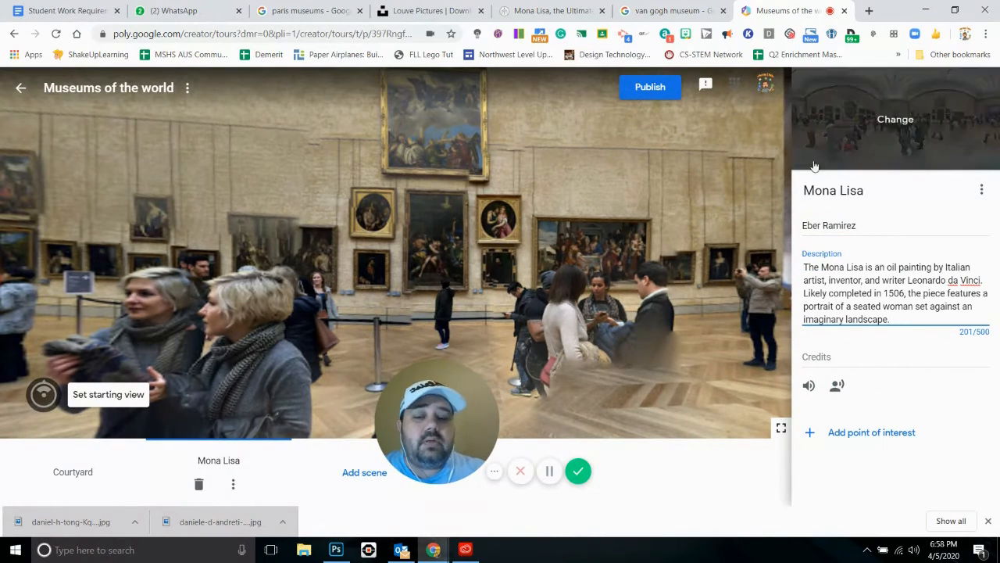
# Set the Mona Lisa scene's starting view to face the painting on the far wall behind the crowd.
pyautogui.moveTo(466, 399); pyautogui.dragTo(621, 418)
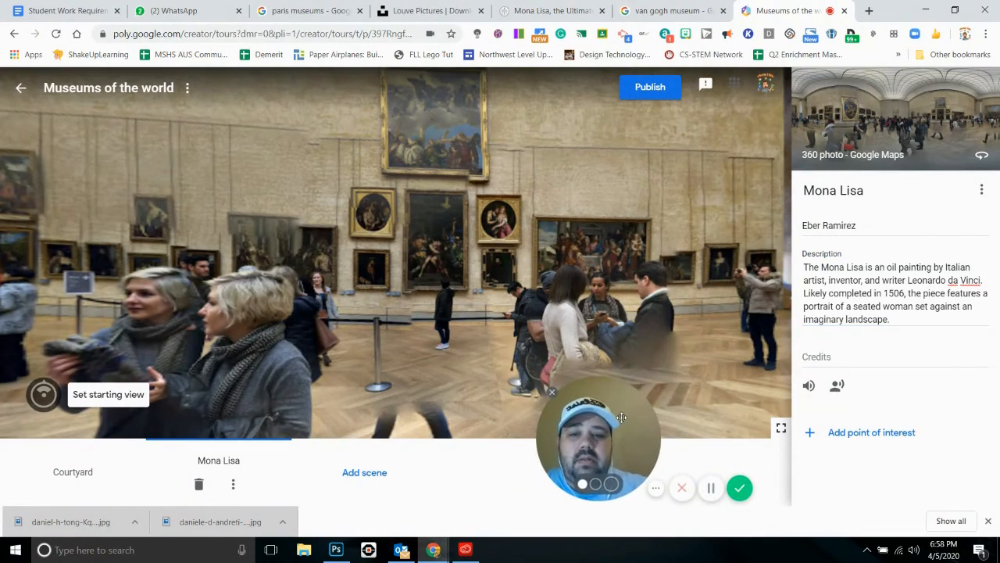
pyautogui.moveTo(555, 270)
pyautogui.mouseDown()
pyautogui.moveTo(55, 321)
pyautogui.moveTo(173, 377)
pyautogui.mouseUp()
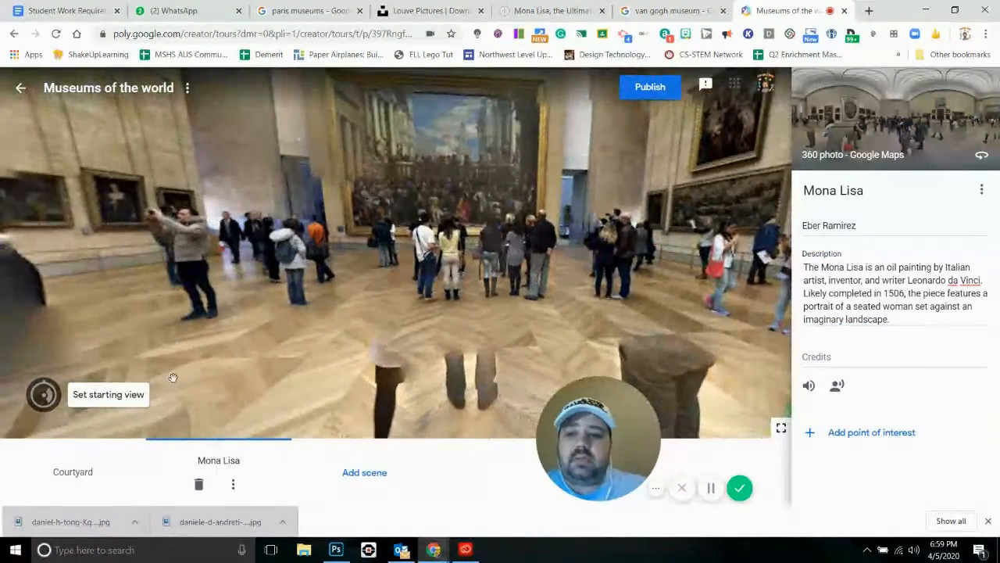
pyautogui.click(120, 399)
pyautogui.moveTo(571, 279); pyautogui.dragTo(461, 252)
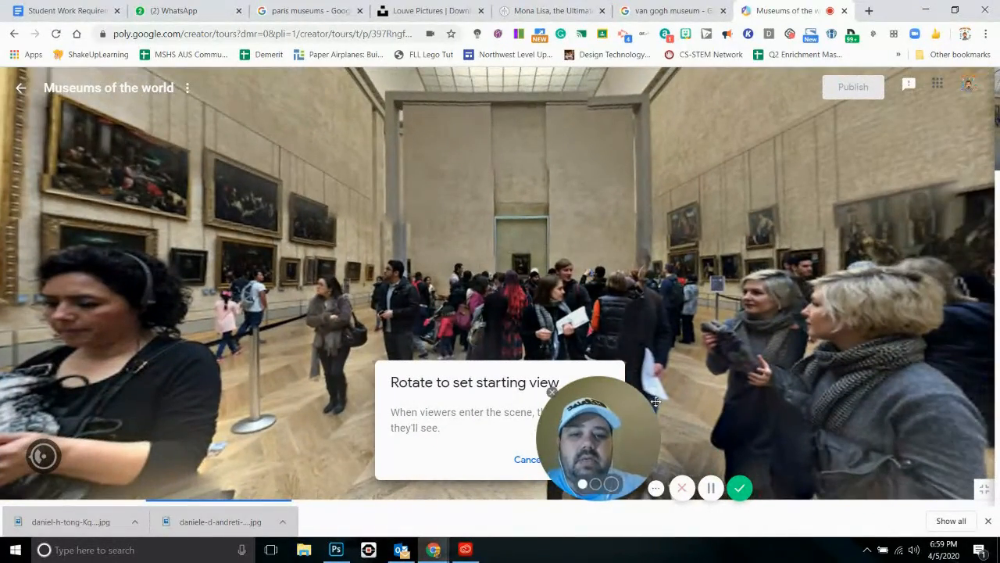
pyautogui.moveTo(552, 393); pyautogui.dragTo(672, 394)
pyautogui.click(586, 461)
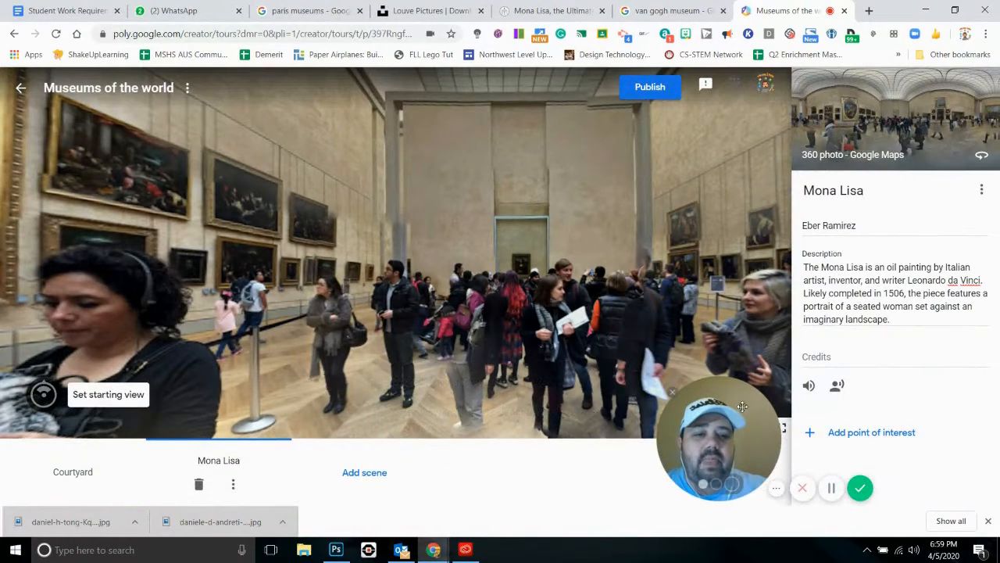
# Add a point of interest on the framed panel just above the painting and title it "Mona Lisa".
pyautogui.moveTo(719, 391); pyautogui.dragTo(143, 263)
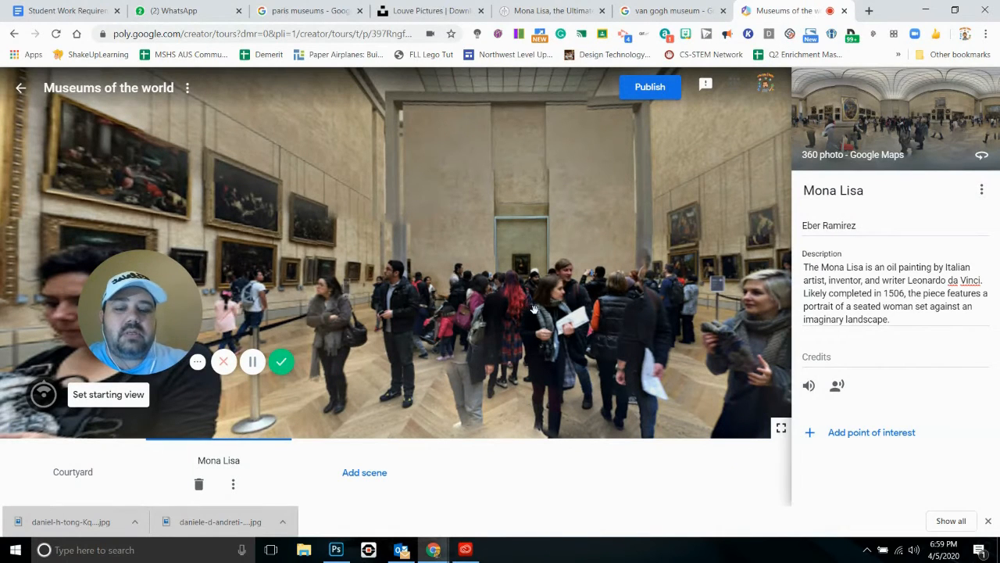
pyautogui.click(811, 435)
pyautogui.moveTo(503, 286); pyautogui.dragTo(521, 240)
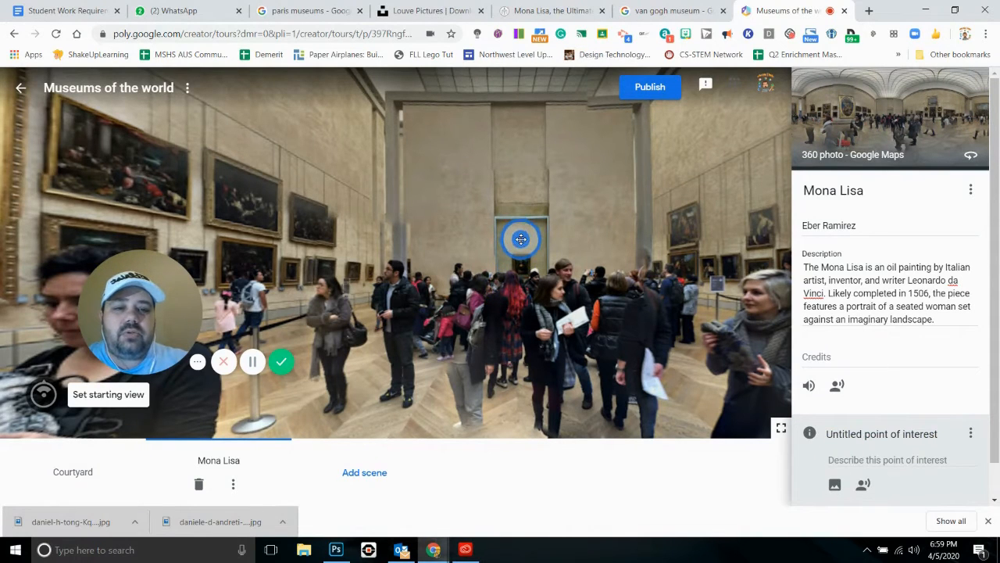
pyautogui.click(864, 434)
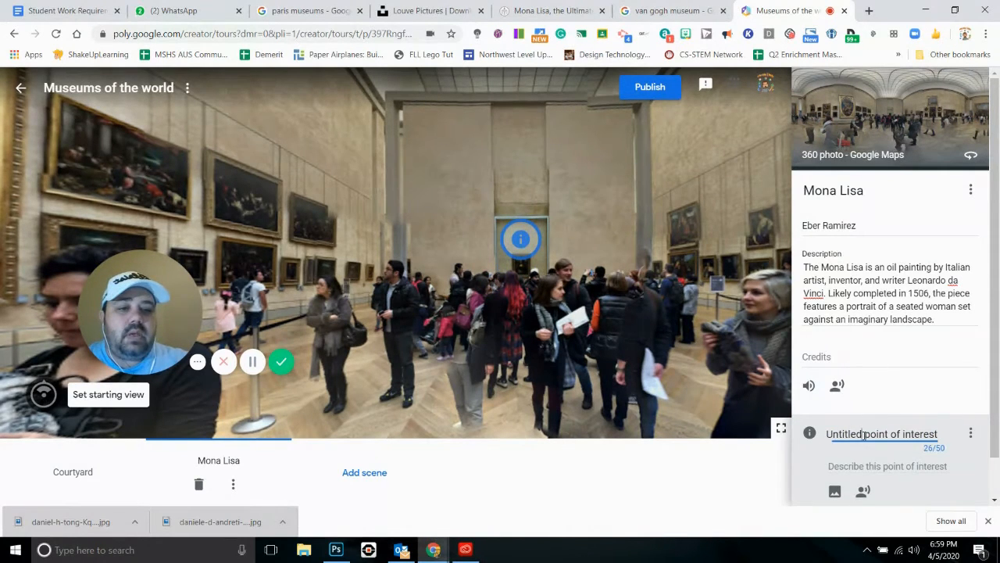
pyautogui.hotkey('ctrl', 'a')
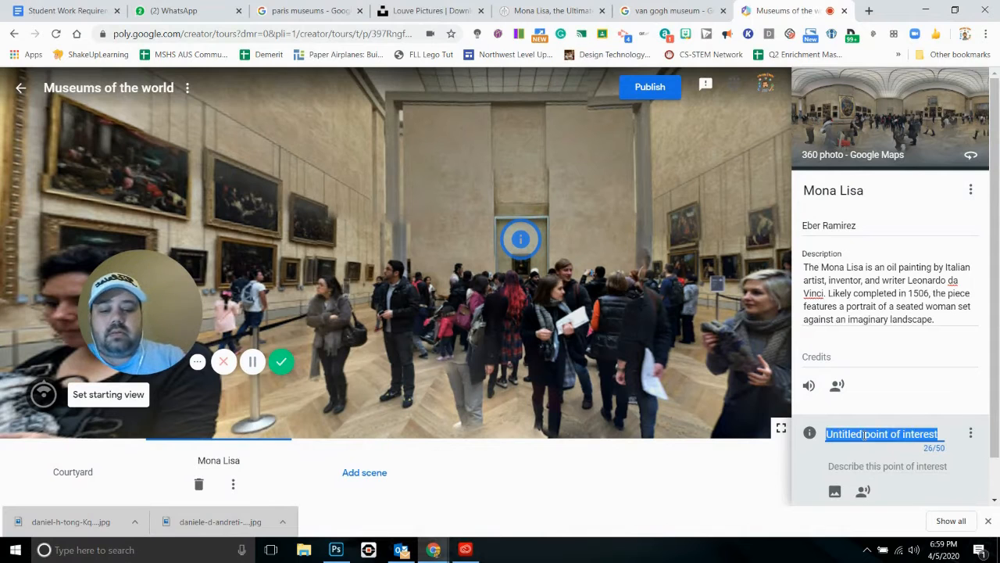
pyautogui.write('Mona Lisa')
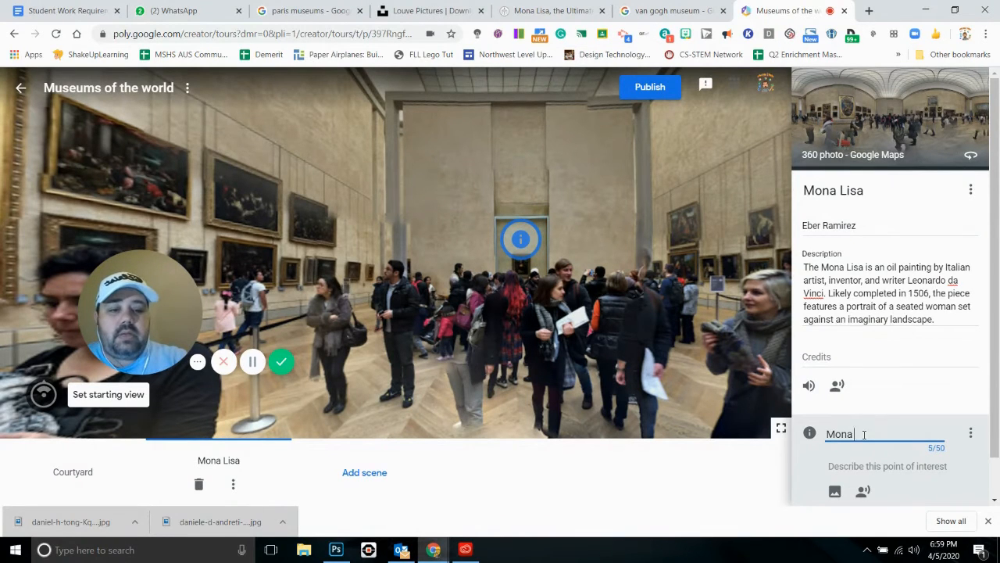
# Start adding an image overlay to the Mona Lisa point of interest and search Unsplash for "mona lisa" photos.
pyautogui.click(835, 491)
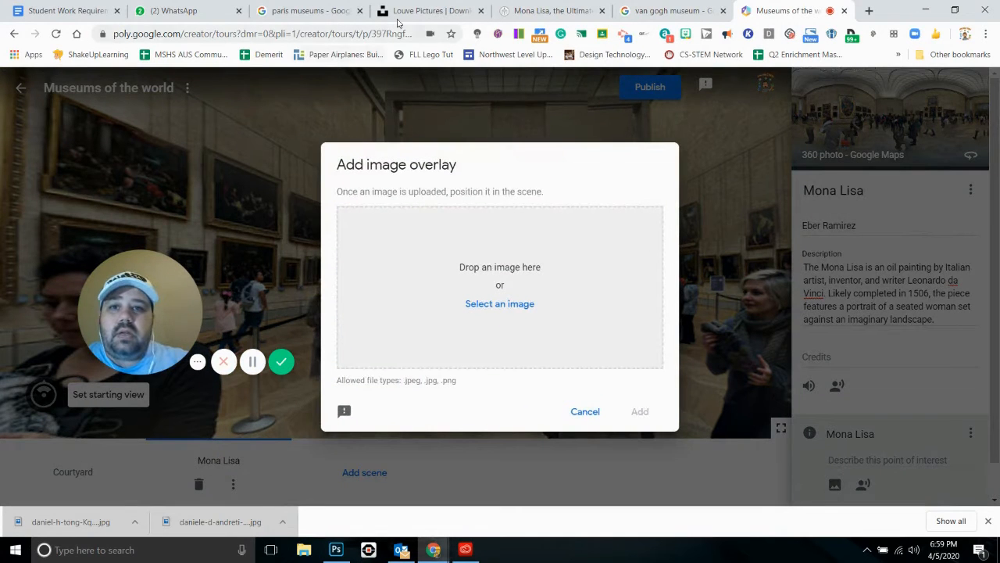
pyautogui.click(400, 12)
pyautogui.click(229, 87)
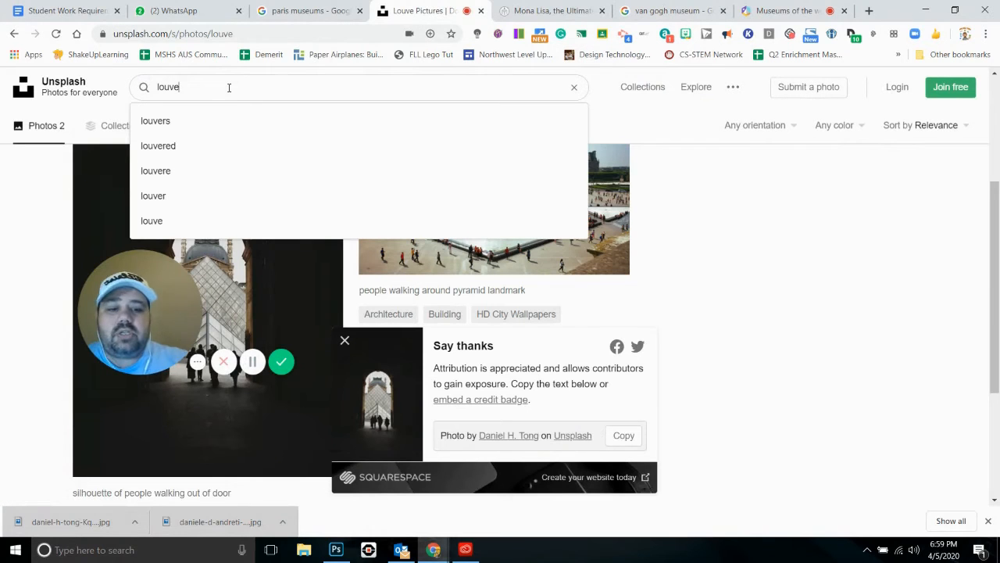
pyautogui.press('BackSpace')
pyautogui.press('BackSpace')
pyautogui.press('BackSpace')
pyautogui.write('mona')
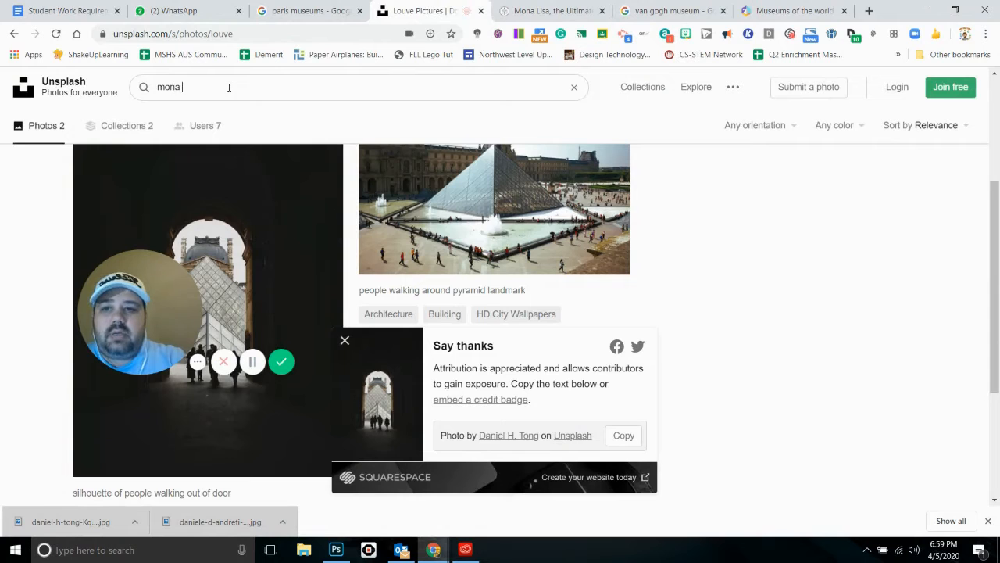
pyautogui.write(' lisa')
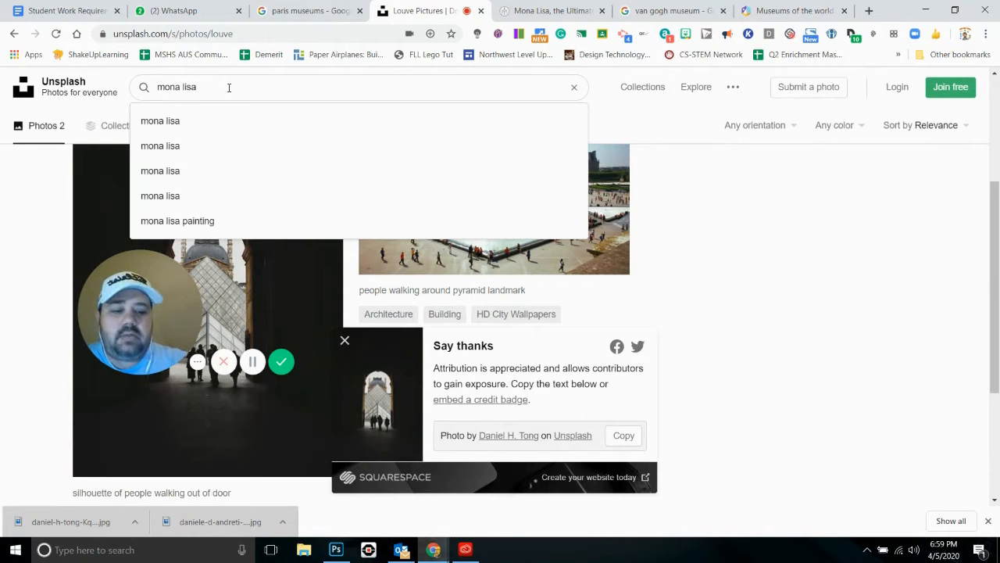
pyautogui.press('Return')
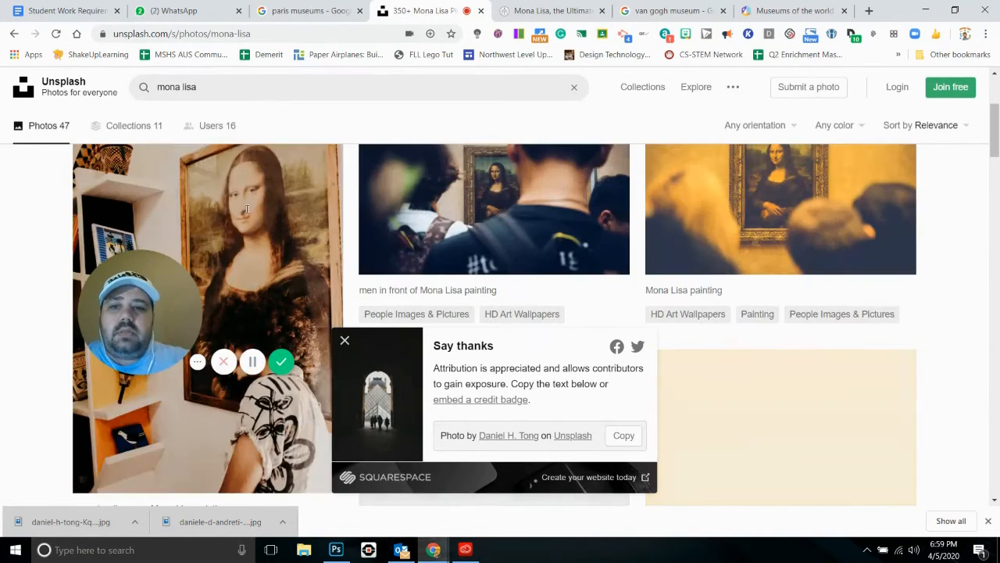
# Download the free Unsplash photo of the framed Mona Lisa with blurred visitors' heads in front of it.
pyautogui.scroll(-3, 468, 266)
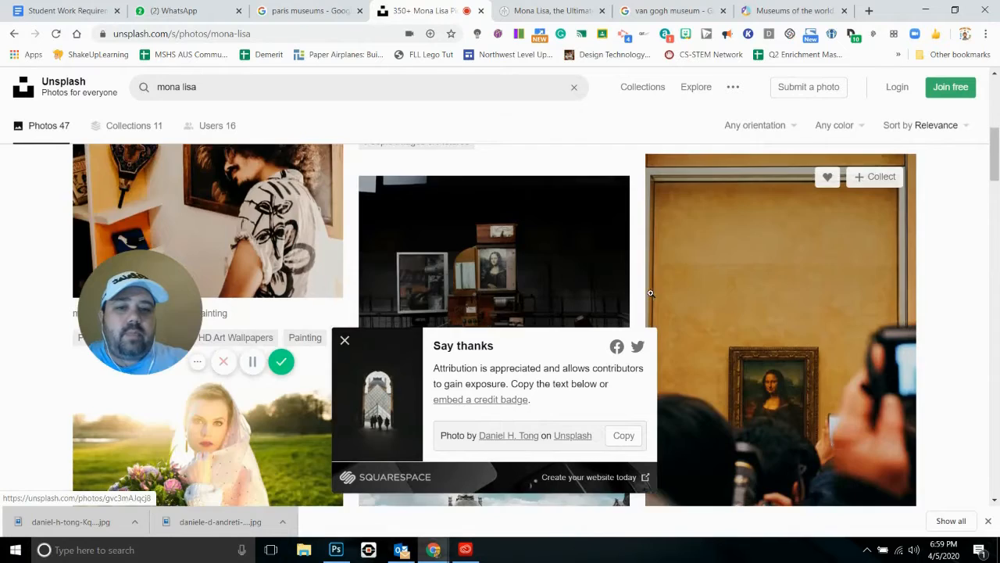
pyautogui.scroll(5, 469, 266)
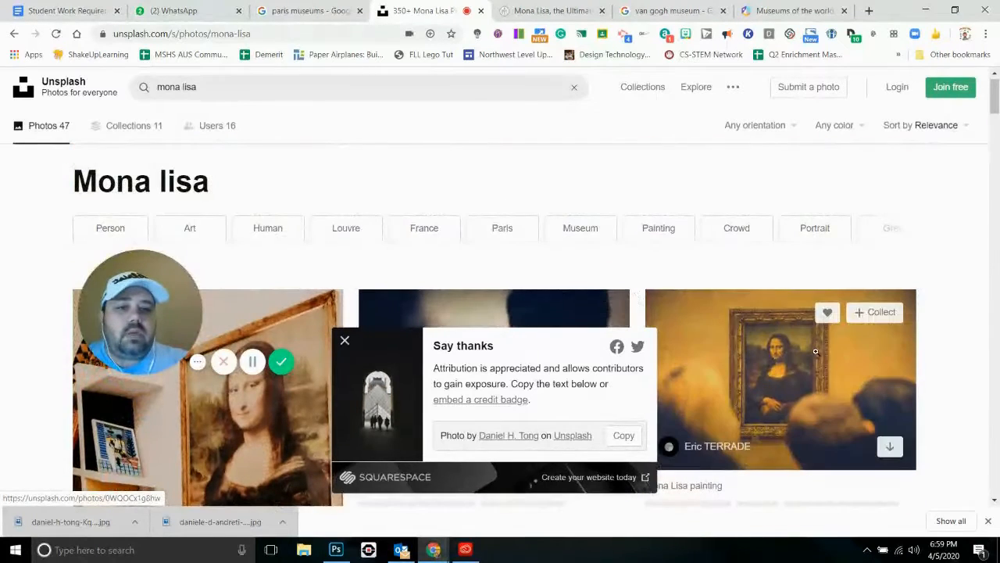
pyautogui.click(787, 368)
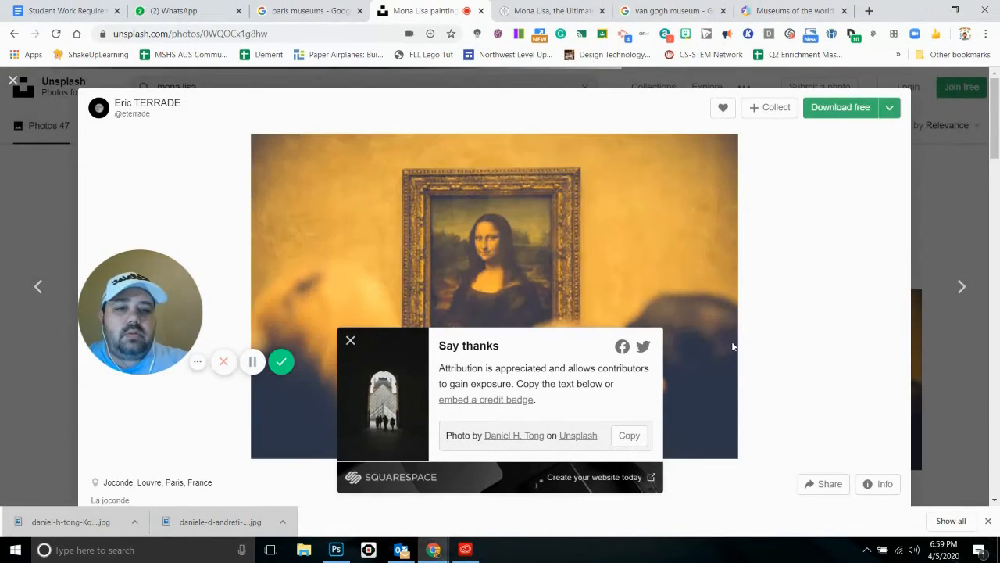
pyautogui.click(842, 109)
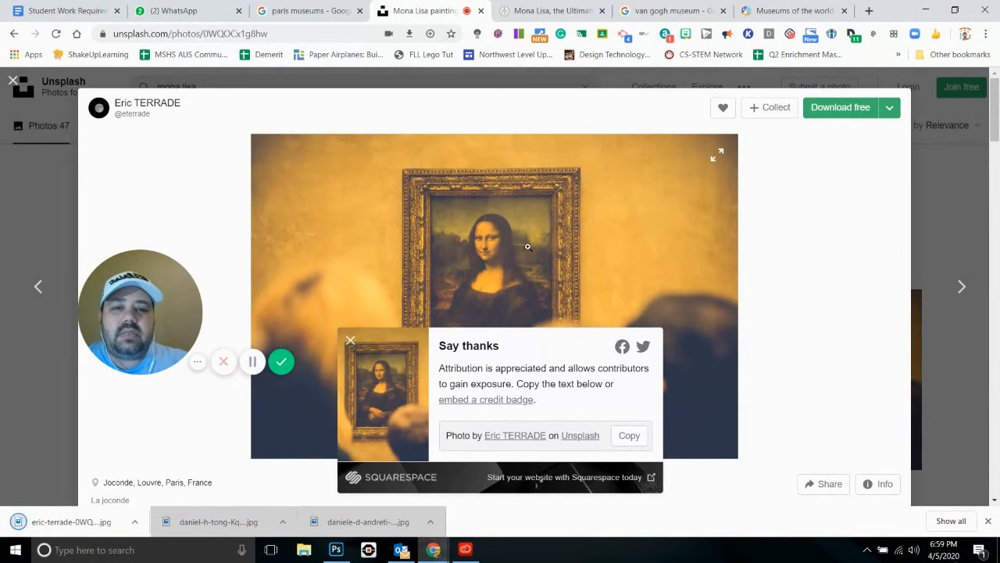
# Add the downloaded Mona Lisa photo as the image overlay of the Mona Lisa point of interest in the tour.
pyautogui.click(782, 11)
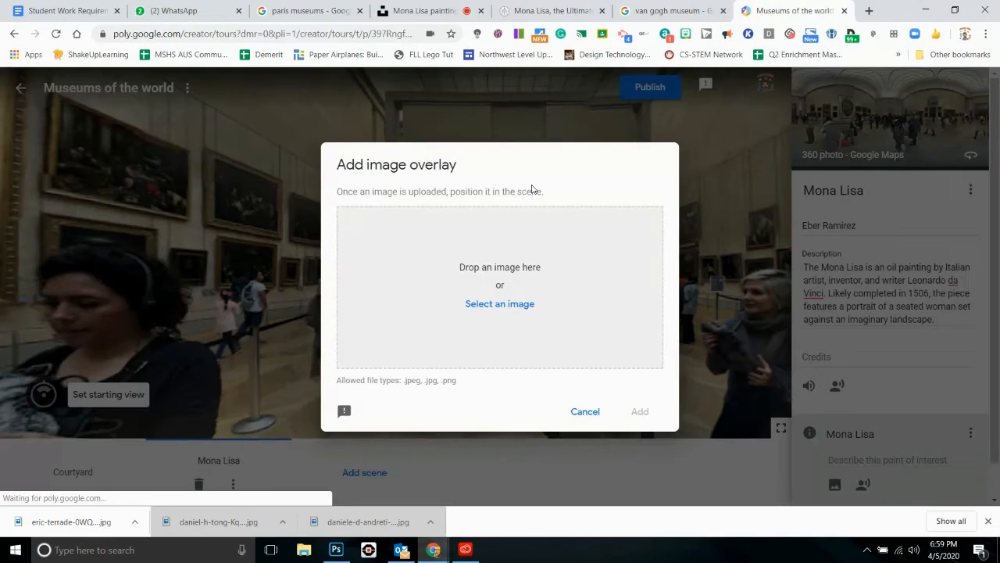
pyautogui.moveTo(67, 529); pyautogui.dragTo(494, 299)
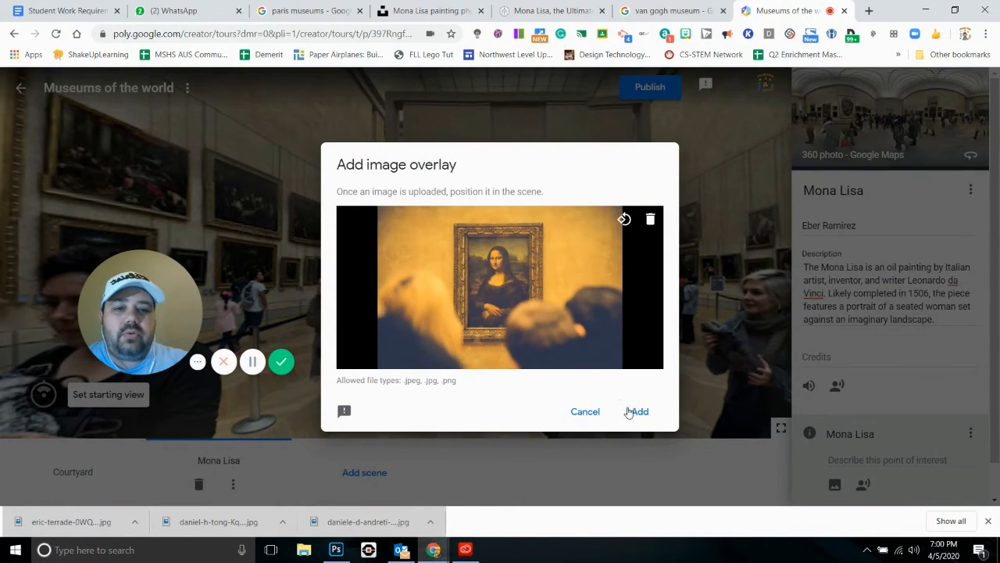
pyautogui.click(641, 413)
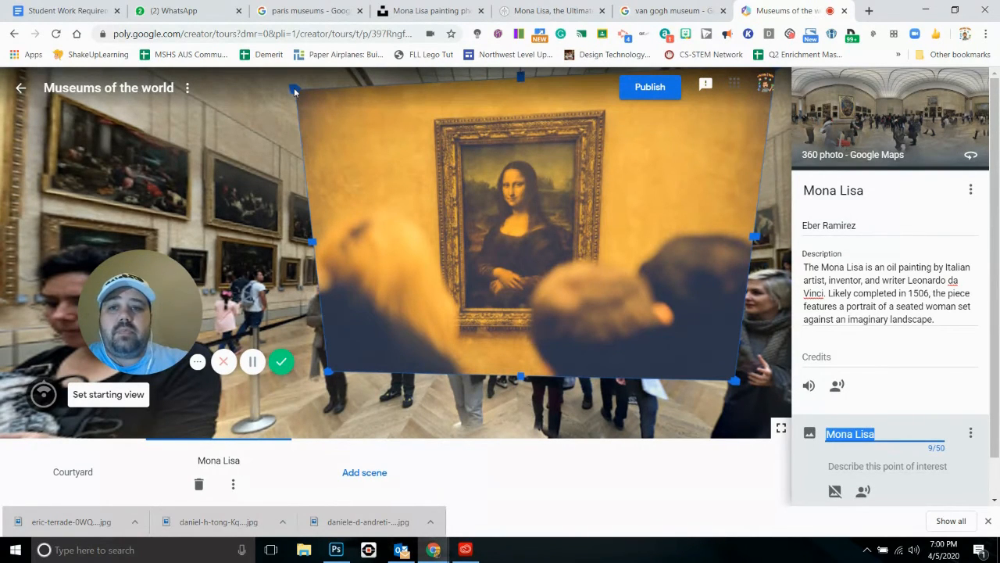
# Shrink the Mona Lisa image overlay and position it on the blank wall above the crowd.
pyautogui.moveTo(294, 91); pyautogui.dragTo(340, 107)
pyautogui.moveTo(509, 188); pyautogui.dragTo(490, 195)
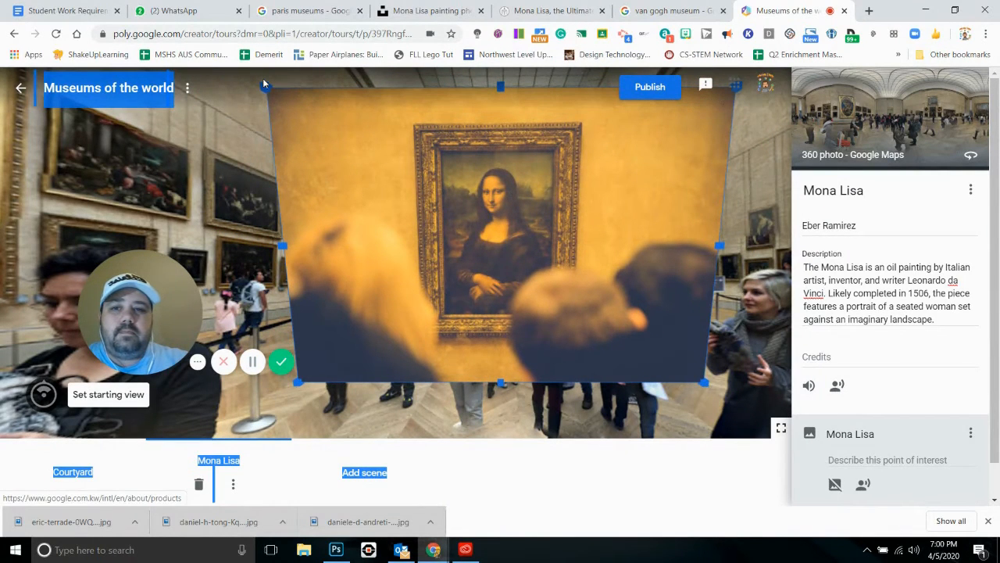
pyautogui.moveTo(300, 382); pyautogui.dragTo(401, 266)
pyautogui.moveTo(494, 235); pyautogui.dragTo(502, 184)
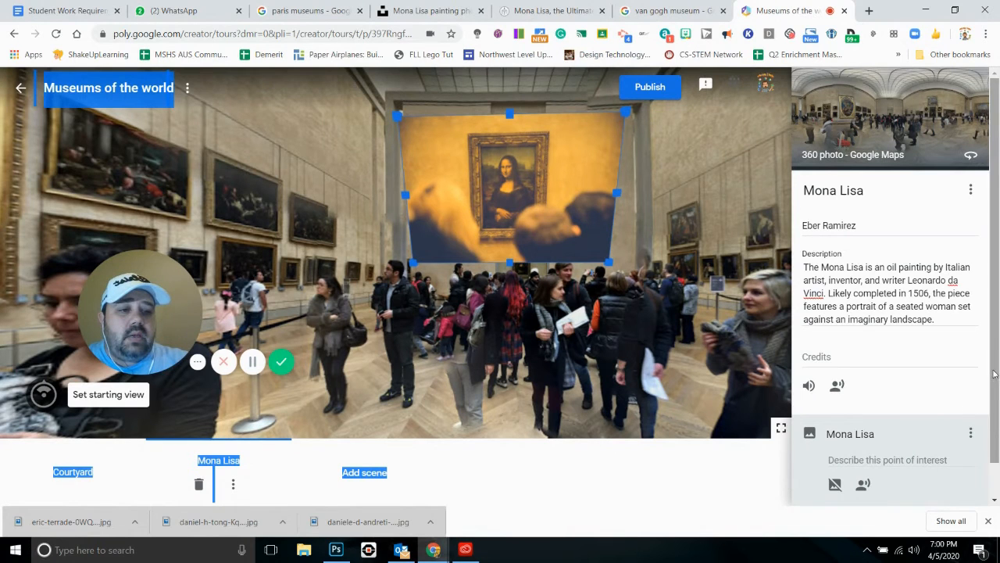
# Publish the "Museums of the world" tour with its visibility set to Unlisted.
pyautogui.scroll(-1, 995, 374)
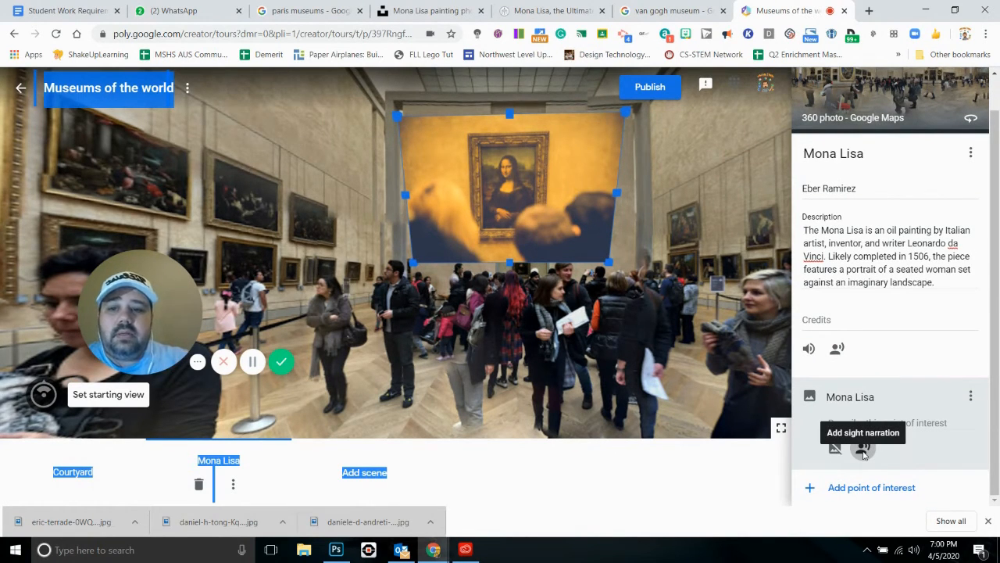
pyautogui.click(651, 89)
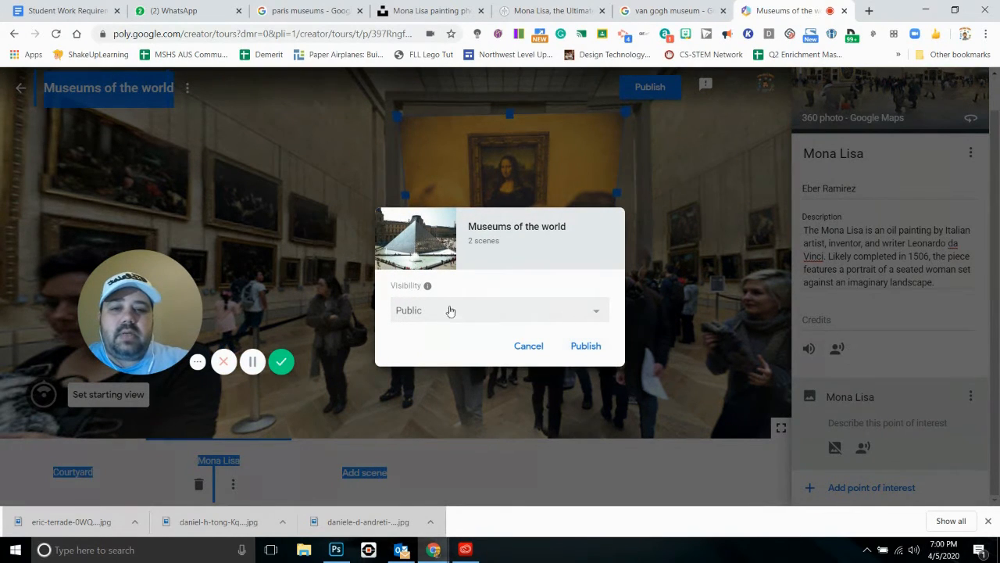
pyautogui.click(510, 319)
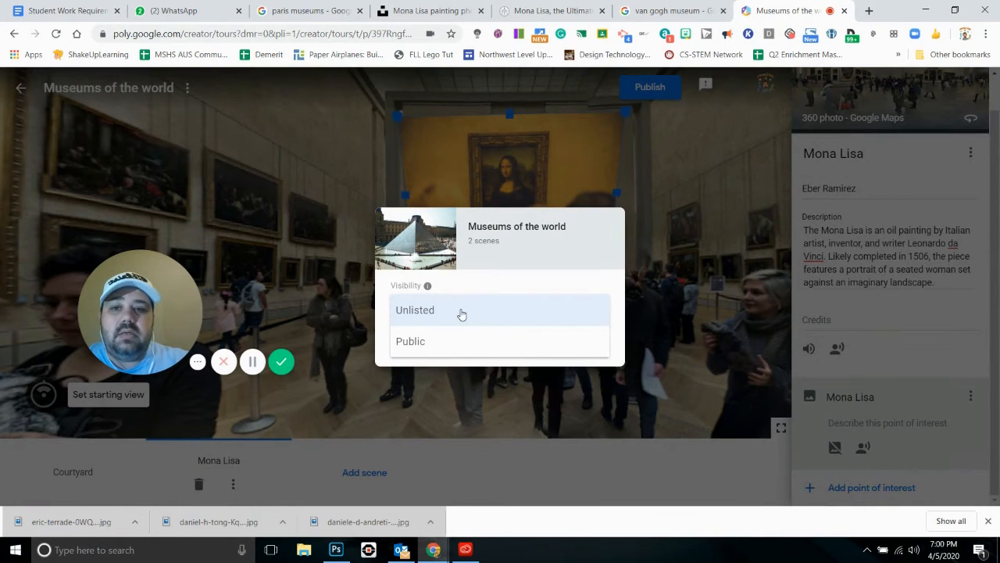
pyautogui.click(474, 348)
pyautogui.click(450, 314)
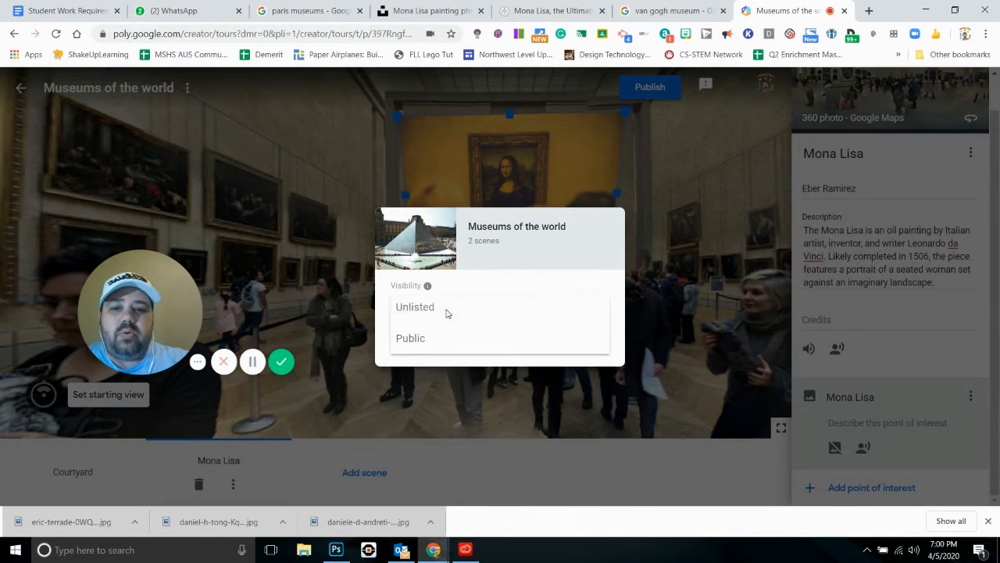
pyautogui.click(447, 313)
pyautogui.click(591, 347)
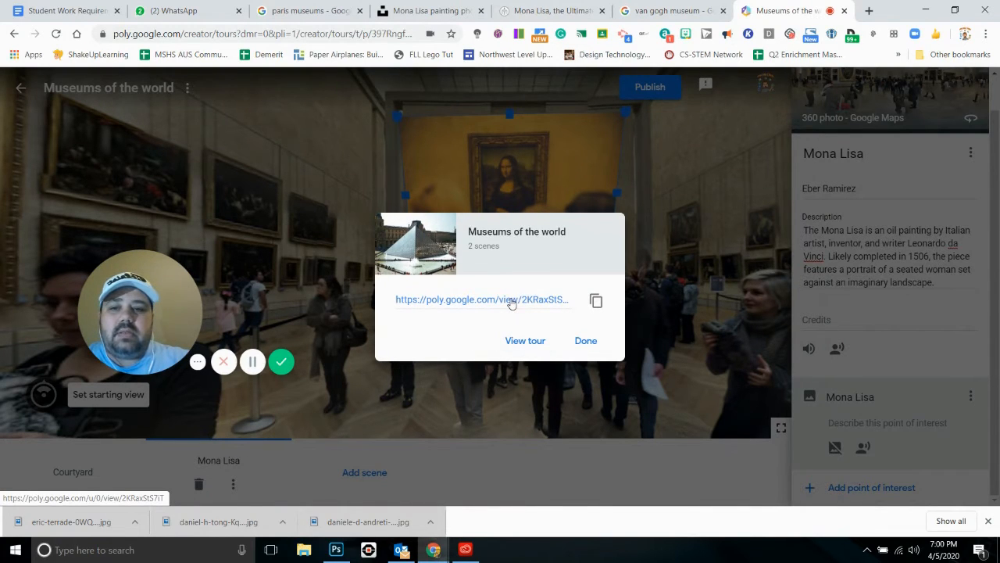
# View the published tour and examine its details, the Courtyard scene and the Public restrooms image overlay.
pyautogui.click(536, 344)
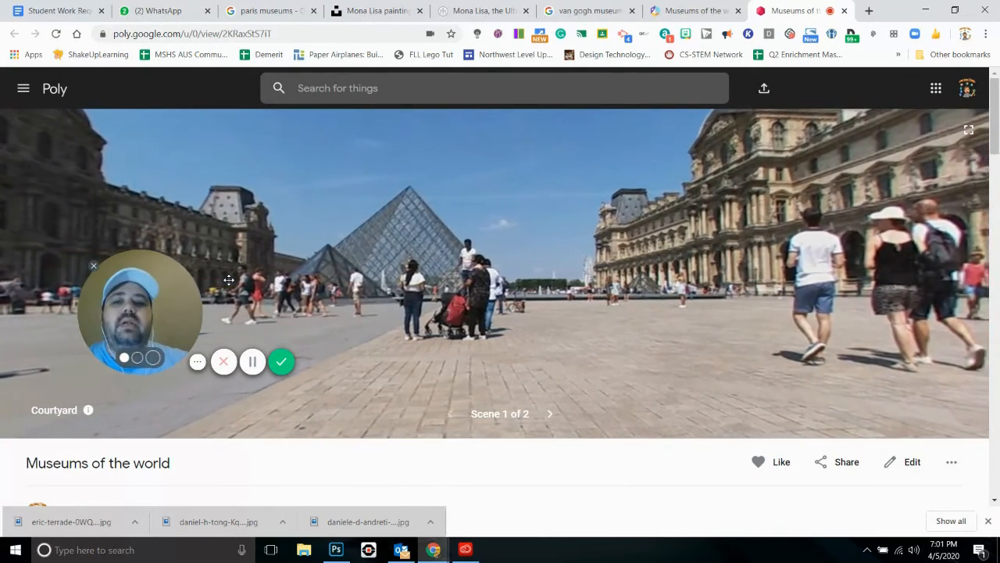
pyautogui.moveTo(516, 241); pyautogui.dragTo(538, 242)
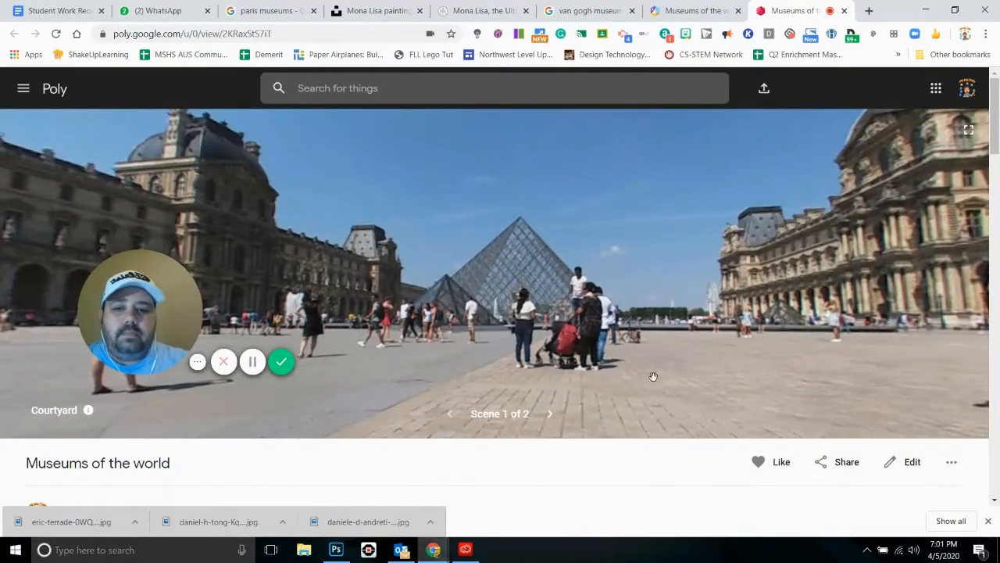
pyautogui.moveTo(481, 318); pyautogui.dragTo(490, 292)
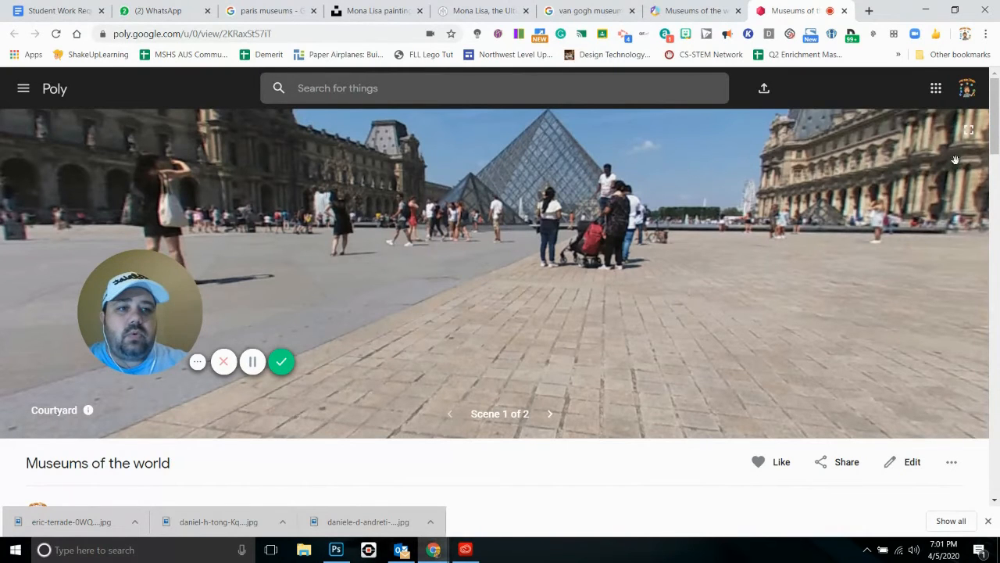
pyautogui.moveTo(996, 138)
pyautogui.mouseDown()
pyautogui.moveTo(999, 168)
pyautogui.moveTo(998, 154)
pyautogui.mouseUp()
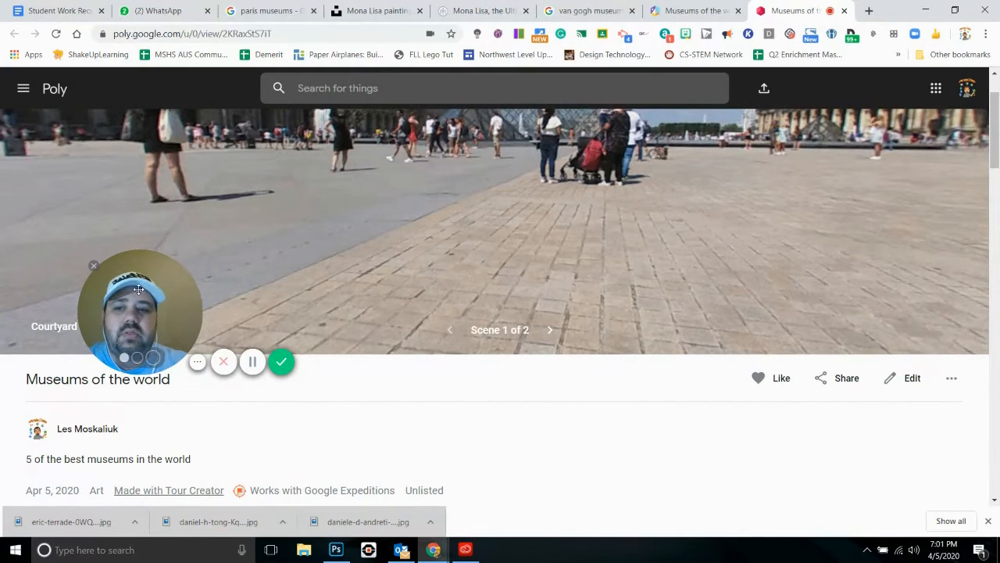
pyautogui.moveTo(181, 292); pyautogui.dragTo(212, 297)
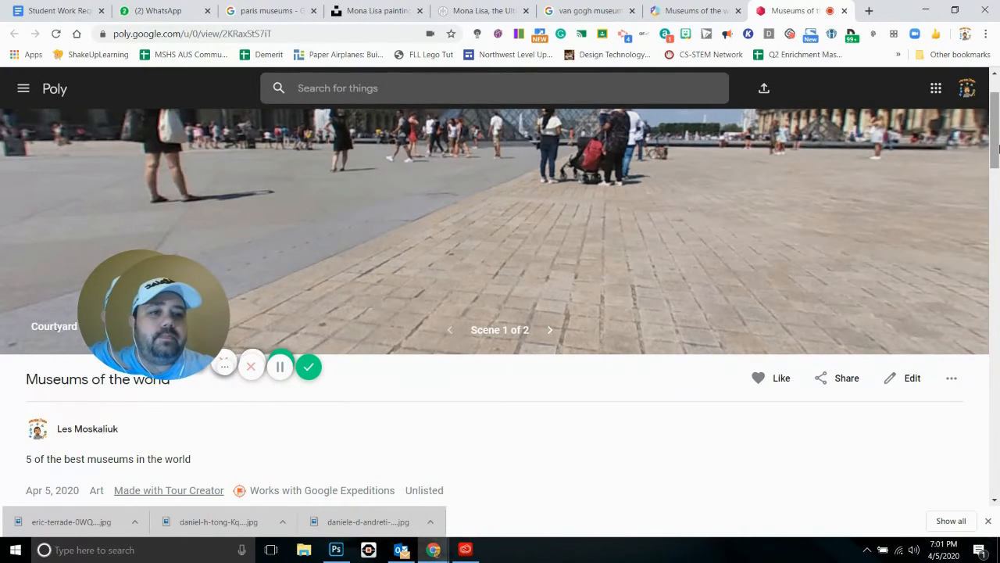
pyautogui.moveTo(996, 154); pyautogui.dragTo(996, 136)
pyautogui.moveTo(775, 246); pyautogui.dragTo(637, 263)
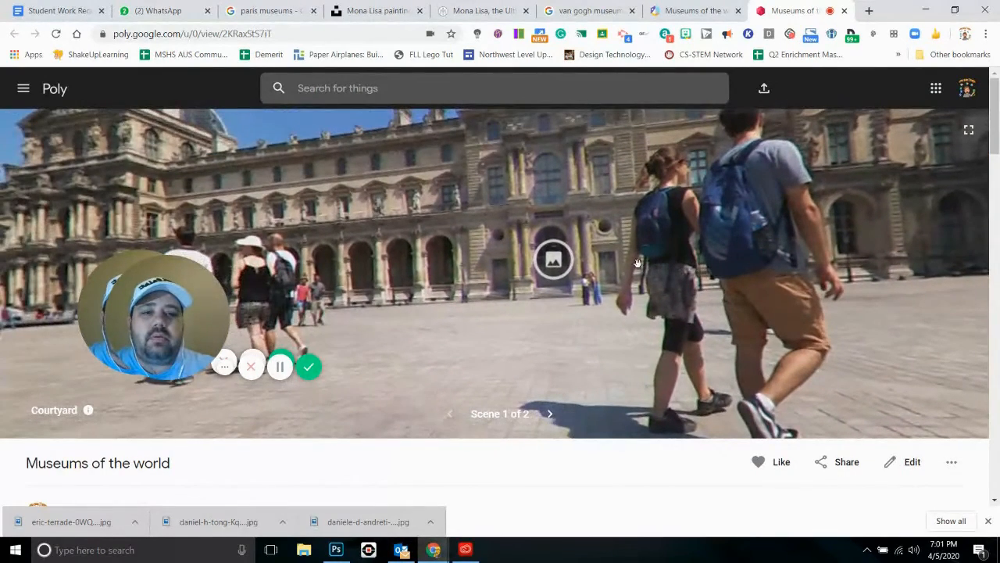
pyautogui.click(553, 259)
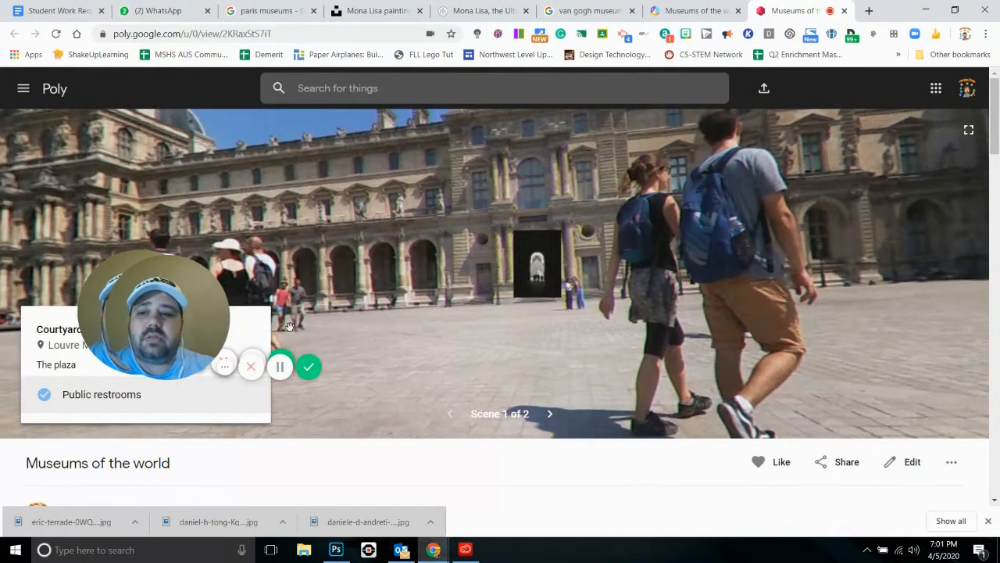
pyautogui.moveTo(184, 273); pyautogui.dragTo(201, 165)
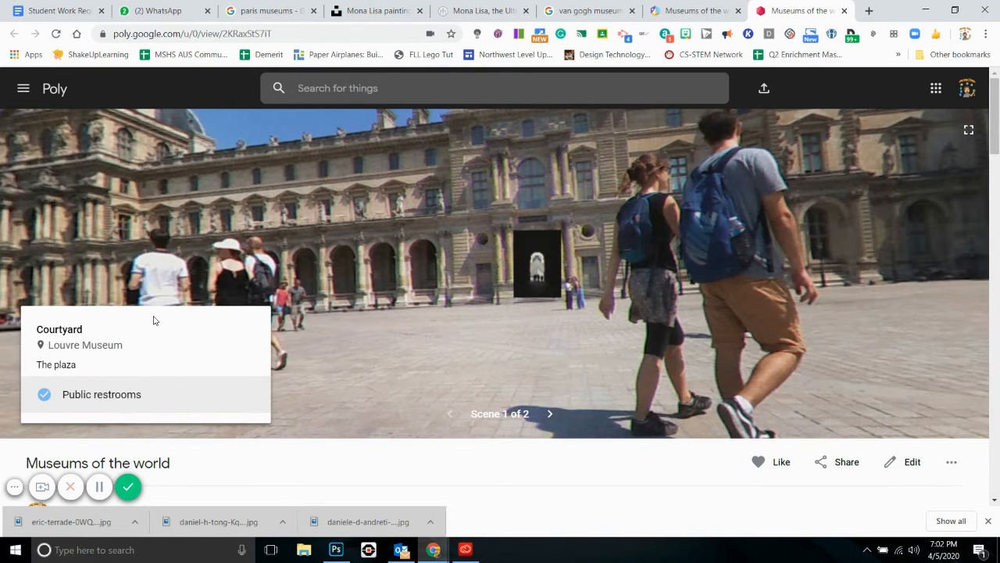
# Examine the published Mona Lisa scene, including its image overlay and surrounding gallery, and return to the tour editor.
pyautogui.click(548, 415)
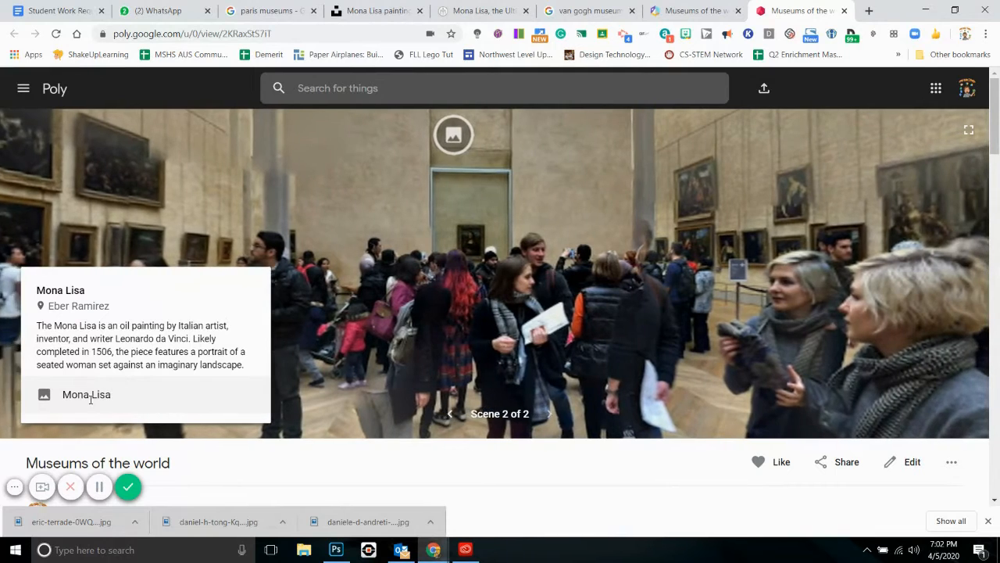
pyautogui.click(45, 396)
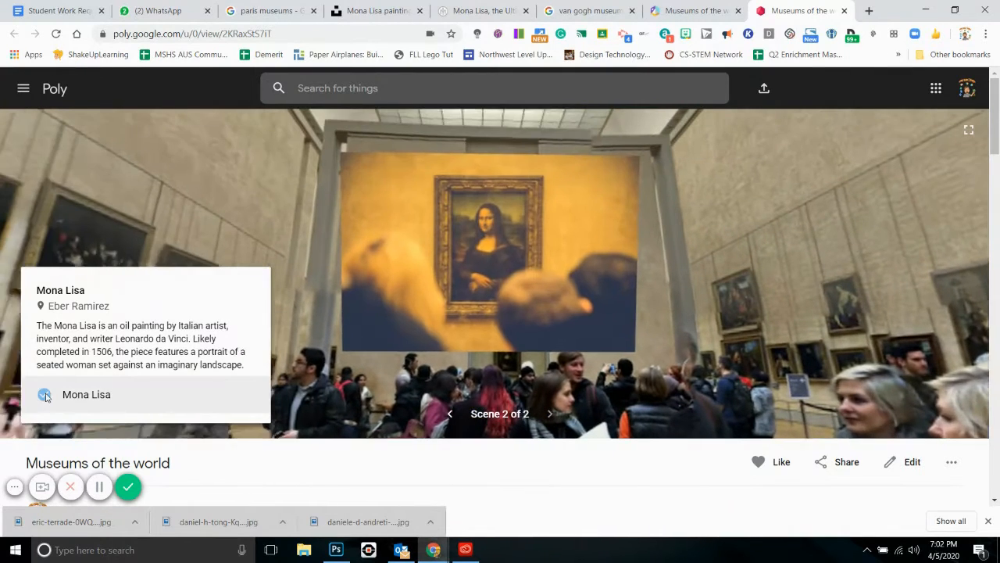
pyautogui.click(45, 396)
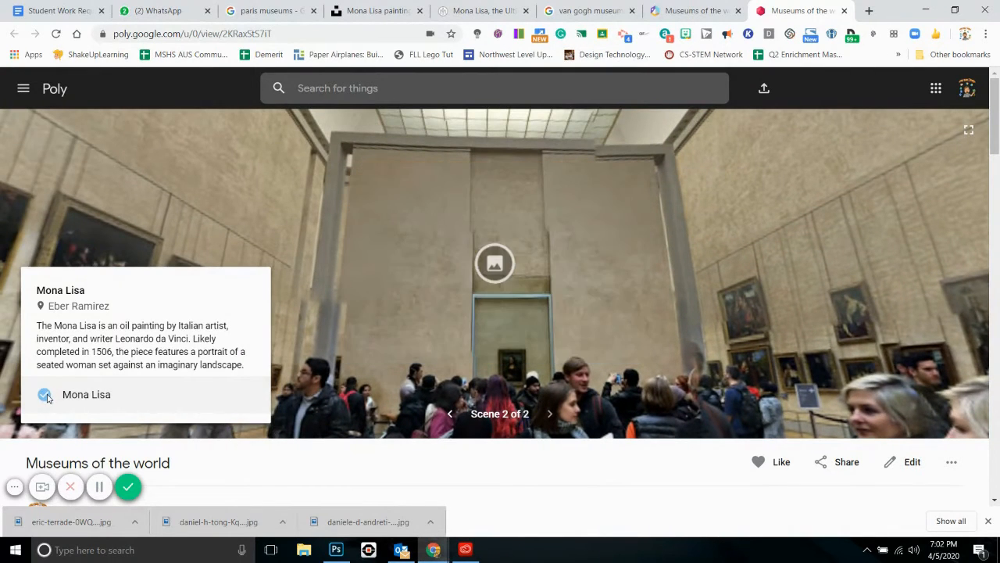
pyautogui.click(45, 396)
pyautogui.click(45, 396)
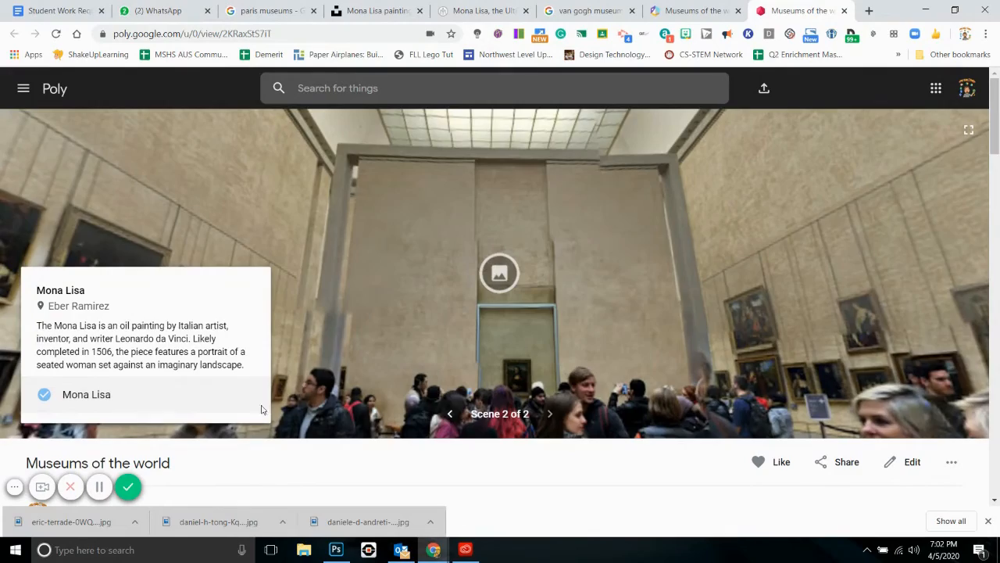
pyautogui.moveTo(617, 368); pyautogui.dragTo(654, 263)
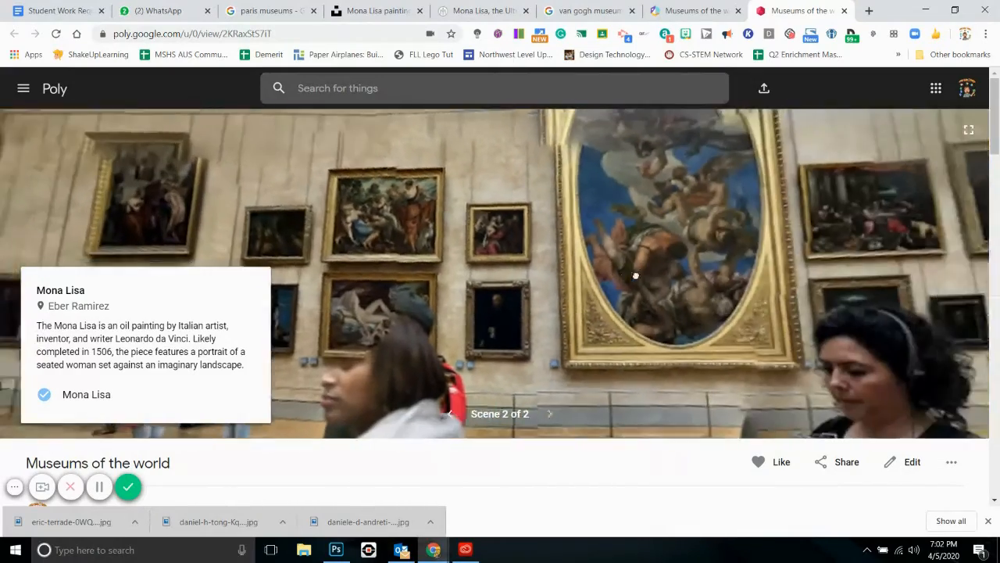
pyautogui.moveTo(635, 275); pyautogui.dragTo(621, 235)
pyautogui.moveTo(469, 248); pyautogui.dragTo(509, 259)
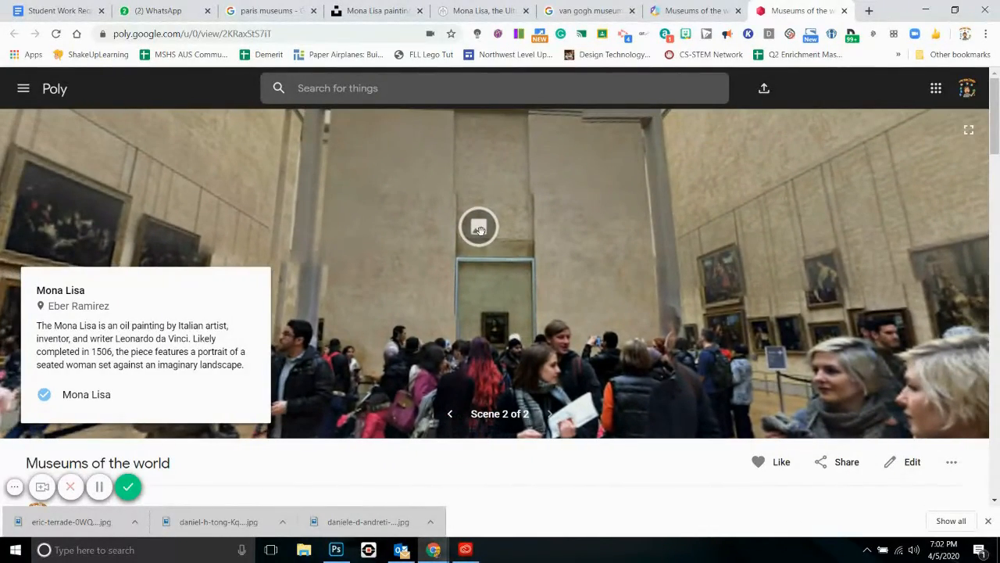
pyautogui.click(479, 228)
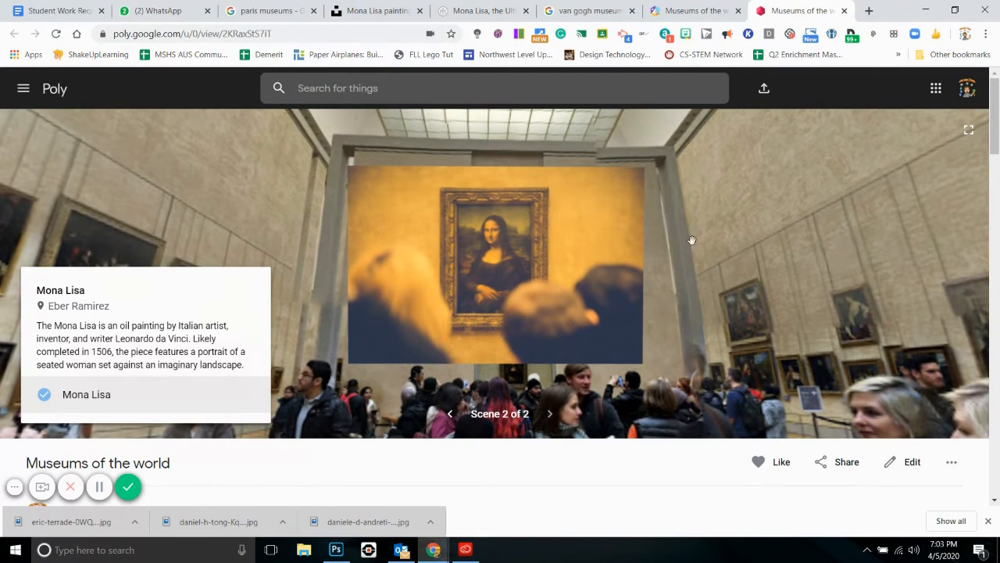
pyautogui.click(690, 10)
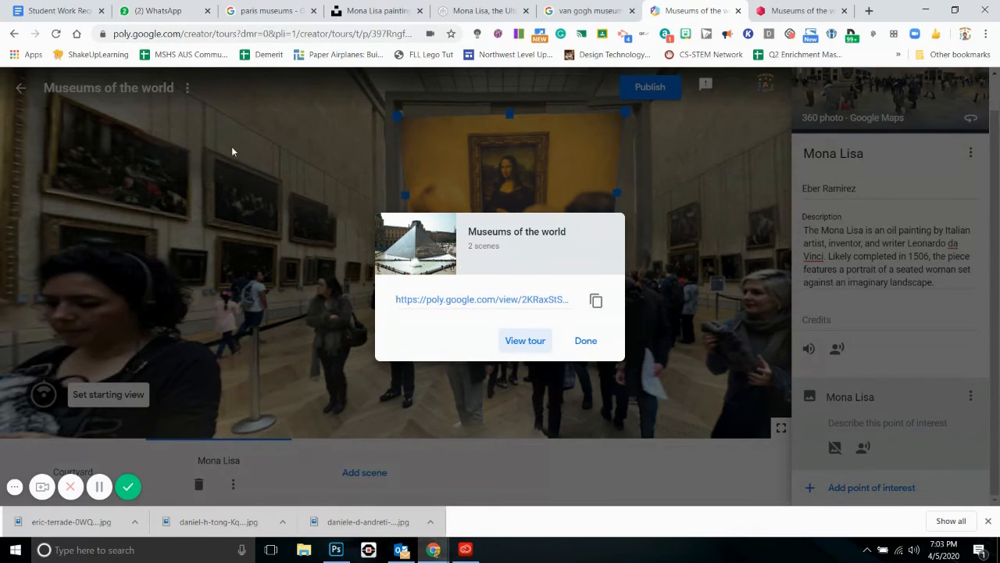
# Search the web for "tour creator" in a new browser tab and open the Google Tour Creator workspace from its start page.
pyautogui.click(869, 11)
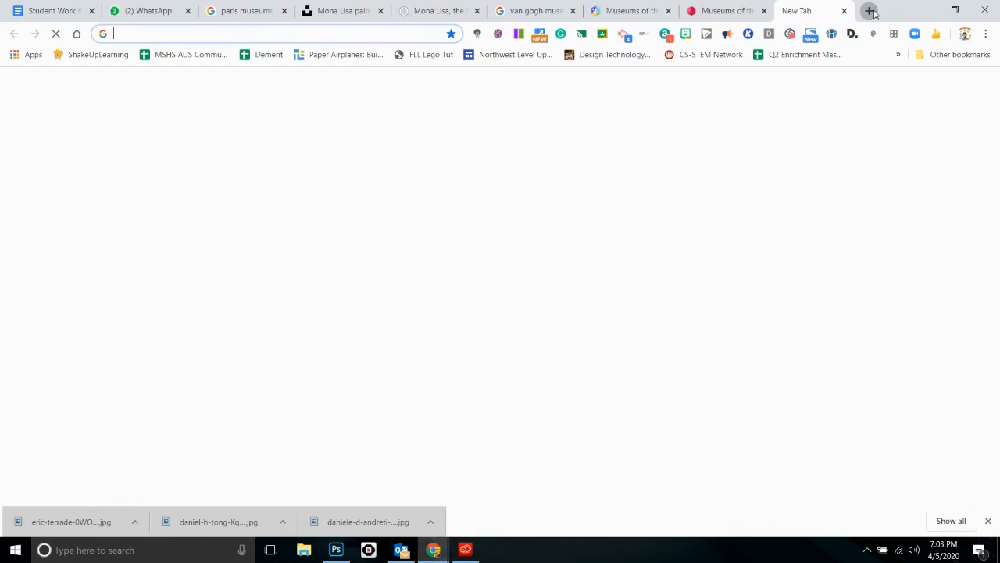
pyautogui.write('tourc')
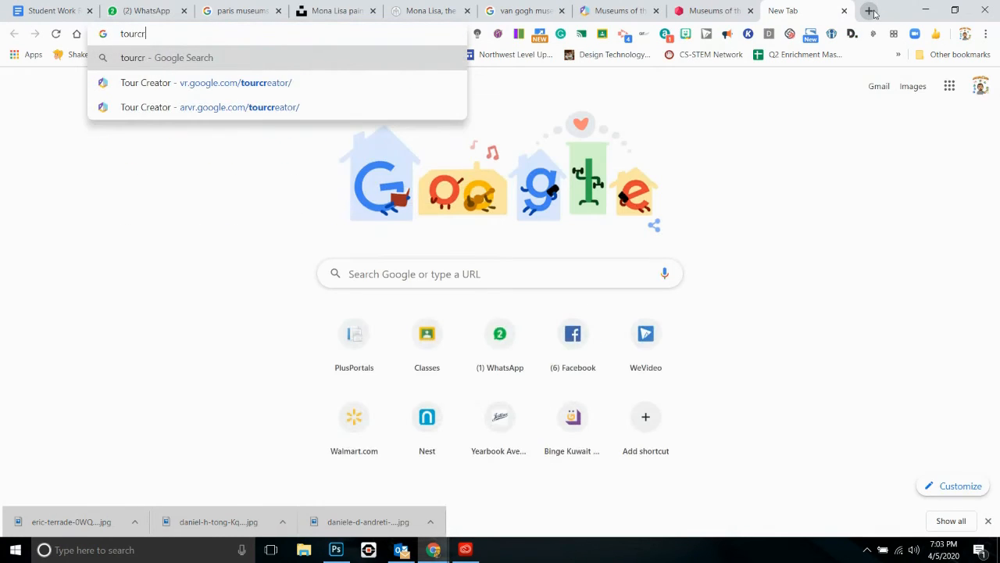
pyautogui.press('BackSpace')
pyautogui.write('creator')
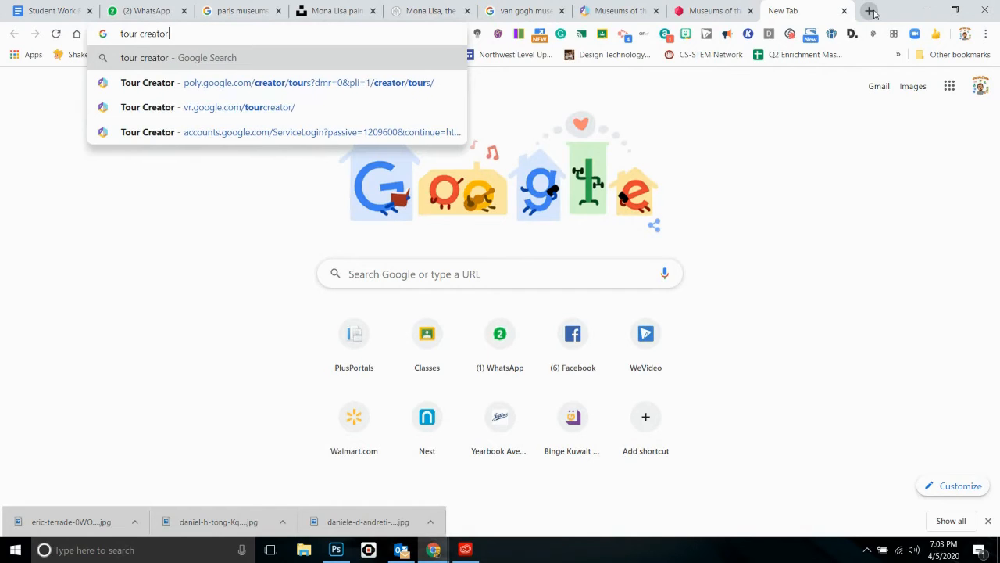
pyautogui.press('Return')
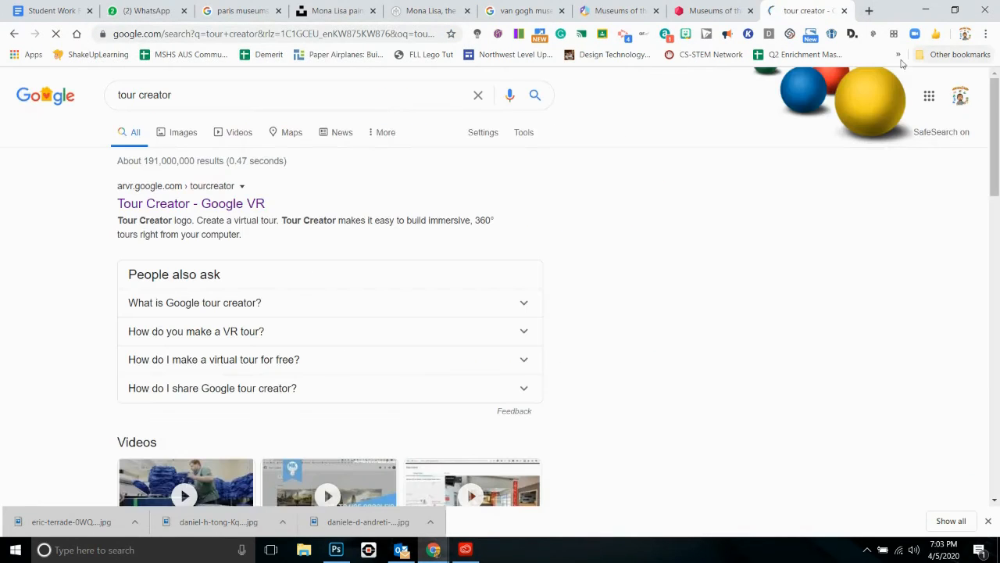
pyautogui.click(235, 205)
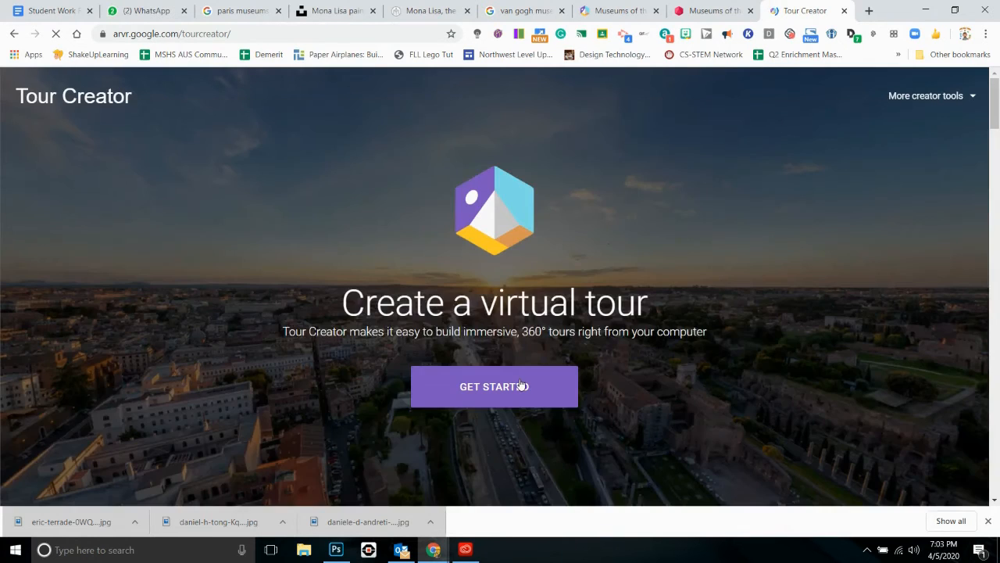
pyautogui.click(523, 386)
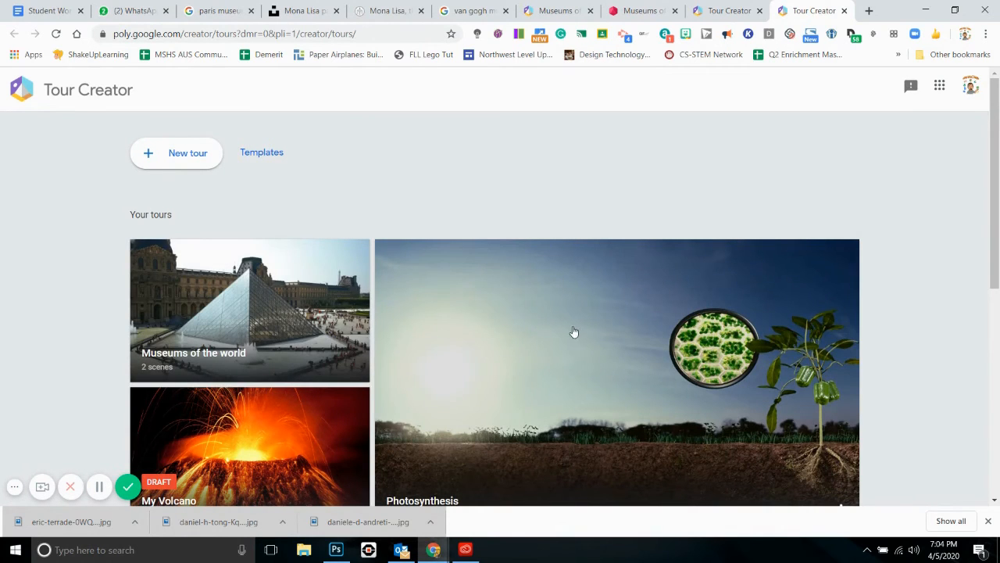
# Open the Photosynthesis tour from the list of tours, publish it and view the published version.
pyautogui.scroll(-2, 571, 334)
pyautogui.scroll(1, 552, 310)
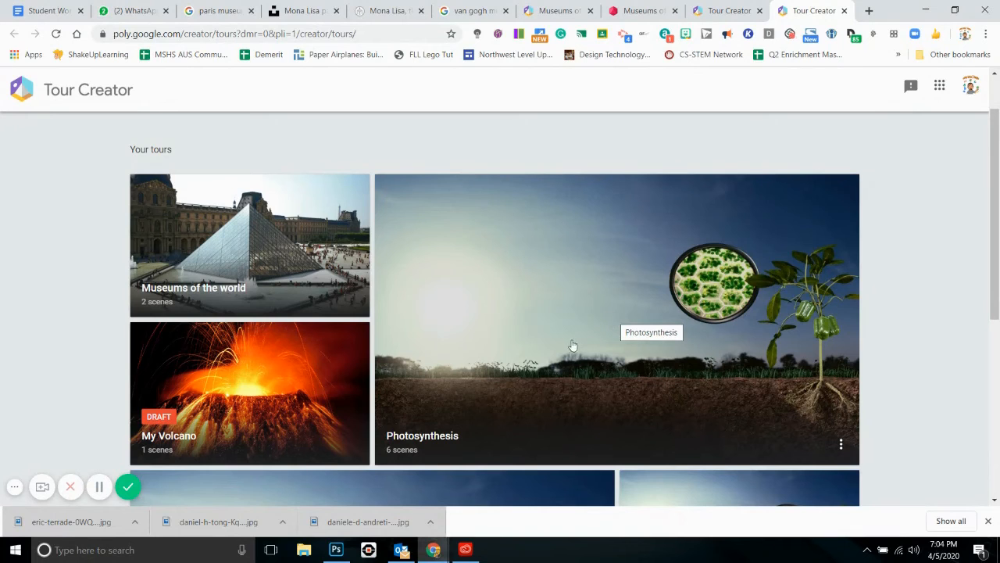
pyautogui.click(600, 340)
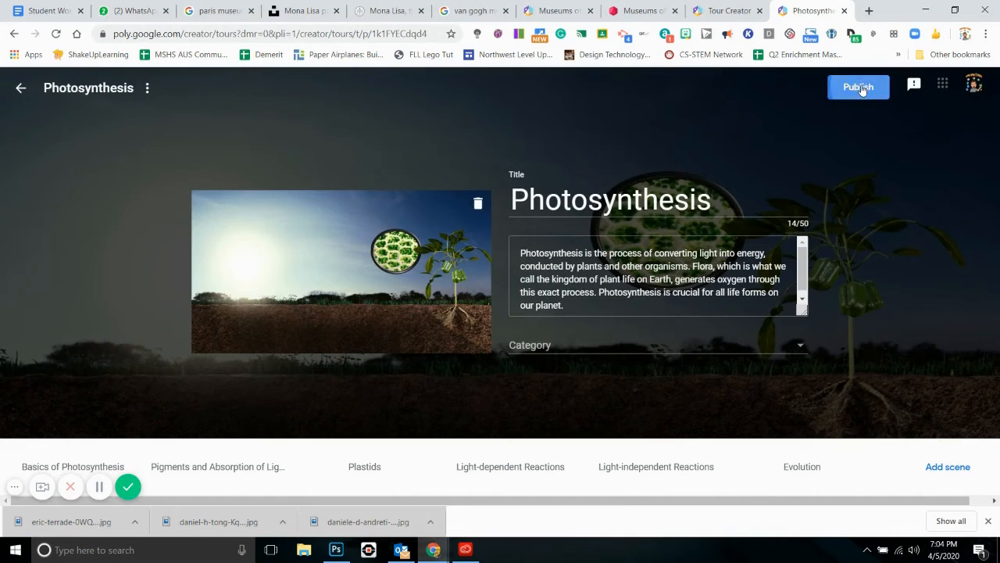
pyautogui.click(863, 86)
pyautogui.click(586, 346)
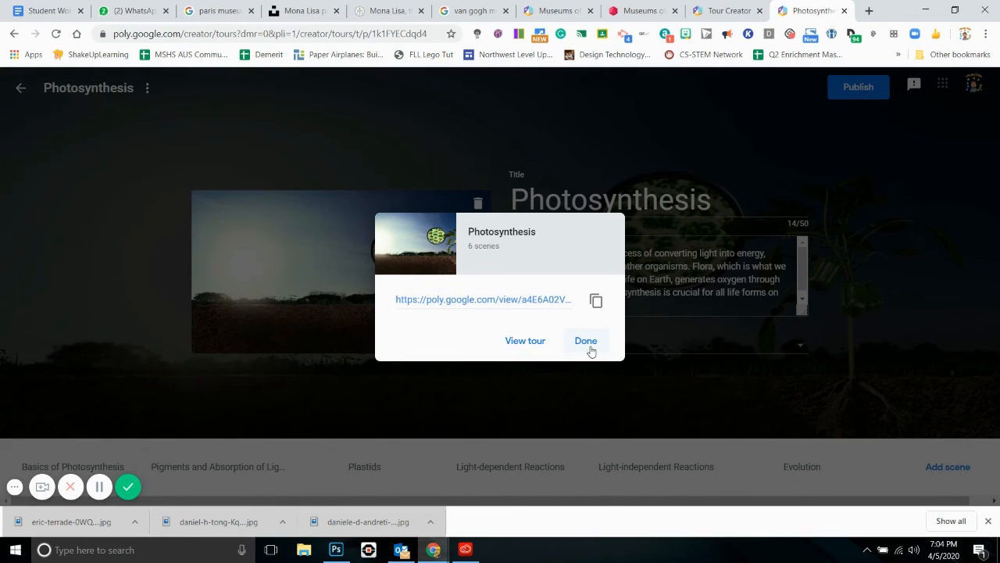
pyautogui.click(526, 341)
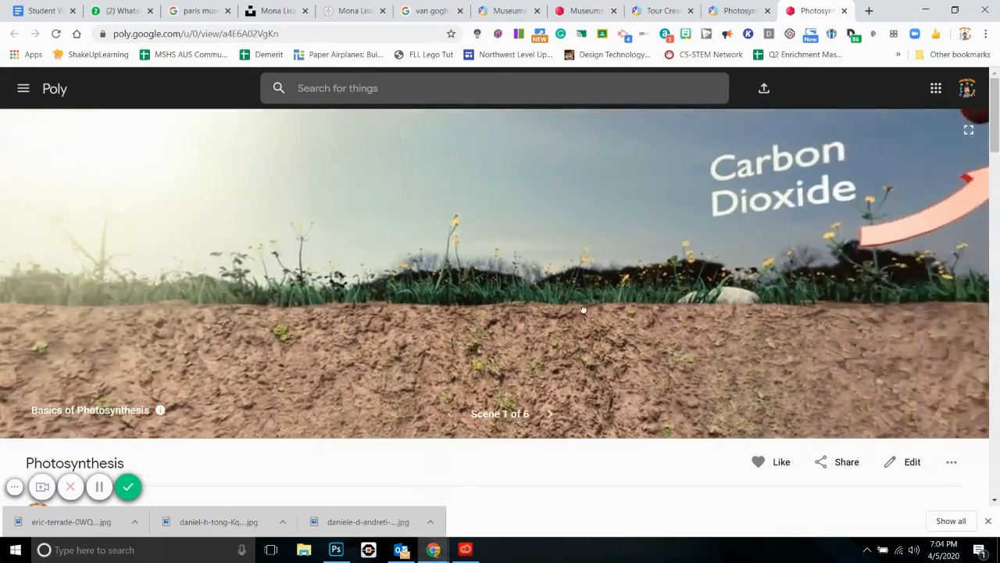
# Look around the published Basics of Photosynthesis scene and read the tour's description and credits.
pyautogui.moveTo(583, 310); pyautogui.dragTo(471, 319)
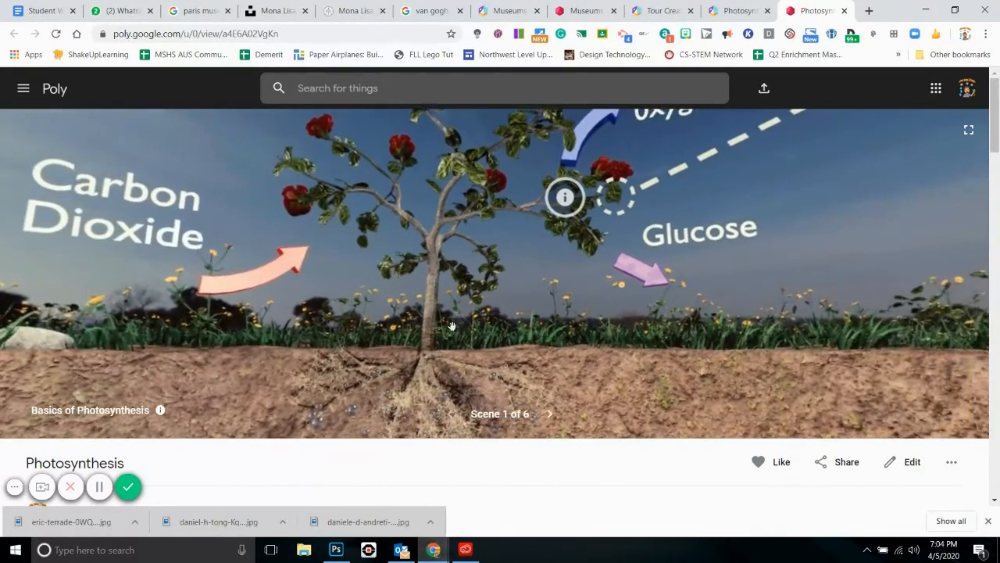
pyautogui.moveTo(994, 133); pyautogui.dragTo(993, 181)
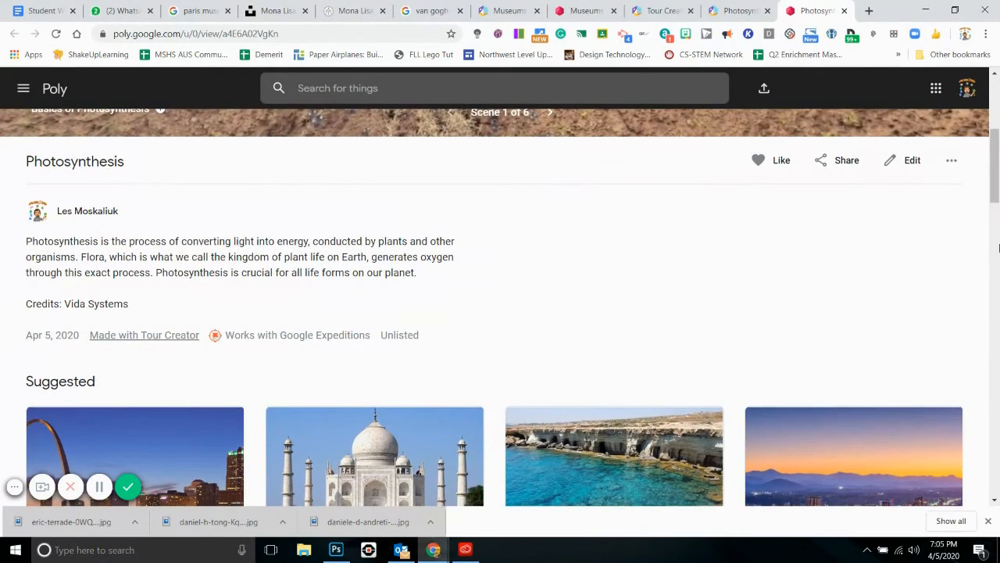
pyautogui.moveTo(994, 164); pyautogui.dragTo(997, 62)
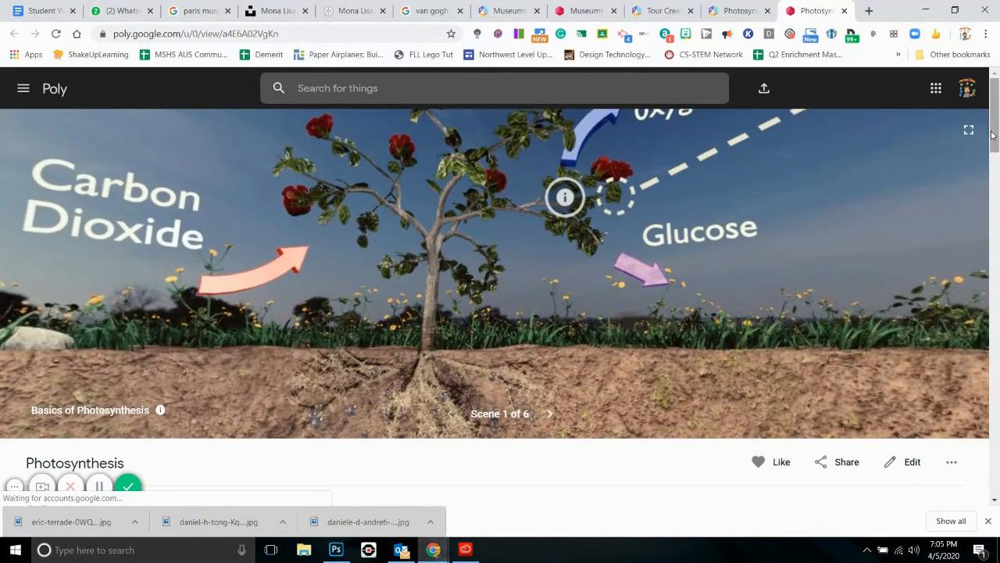
# Examine the Oxygenic Photosynthesis and Oxygen Being Born points of interest and the rest of the first scene.
pyautogui.click(565, 200)
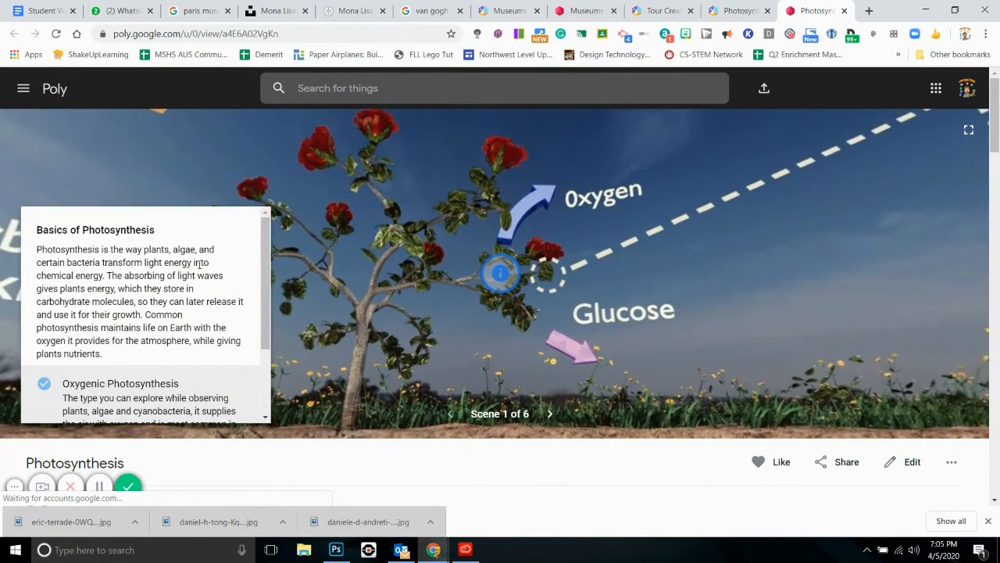
pyautogui.moveTo(262, 252); pyautogui.dragTo(294, 297)
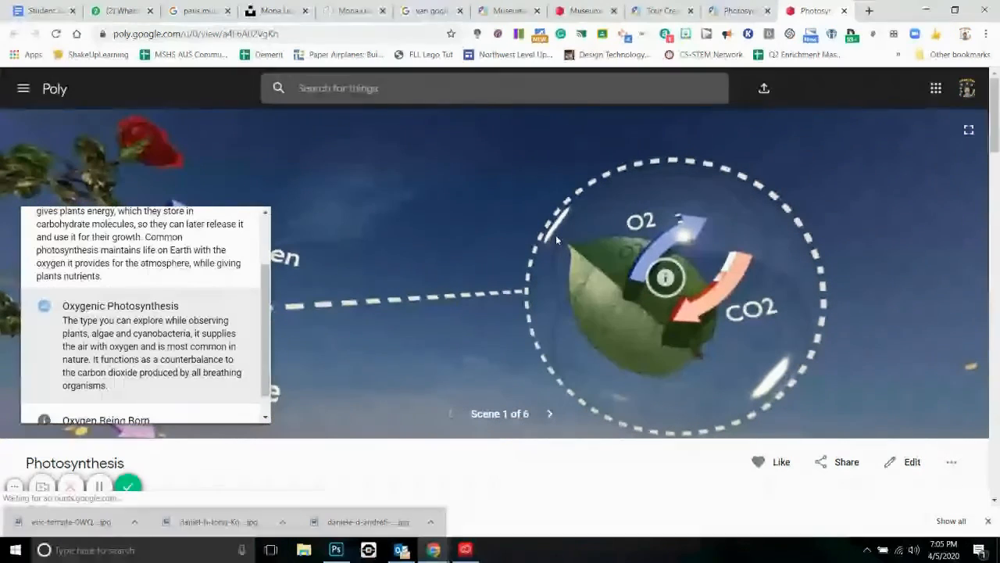
pyautogui.click(665, 280)
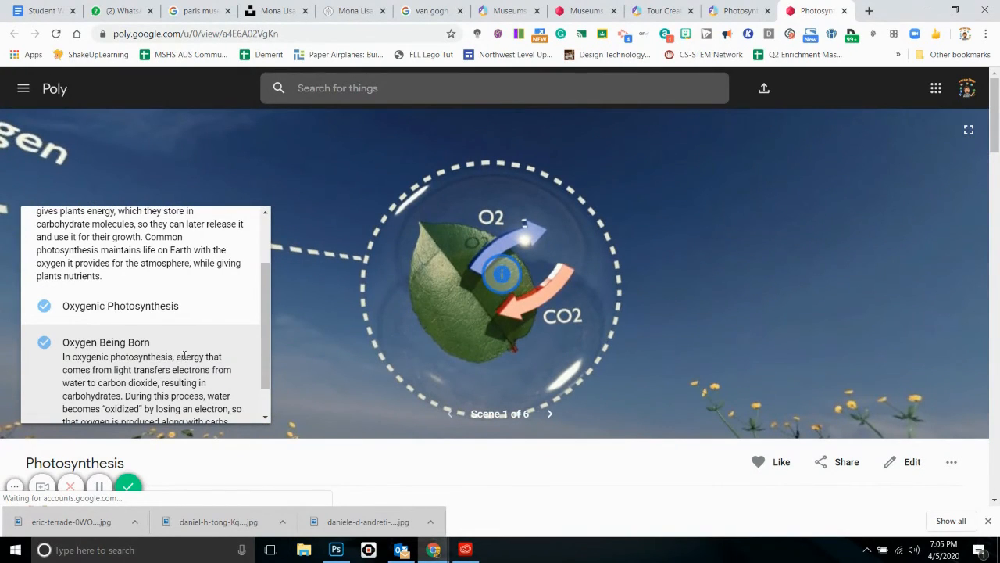
pyautogui.scroll(-1, 263, 330)
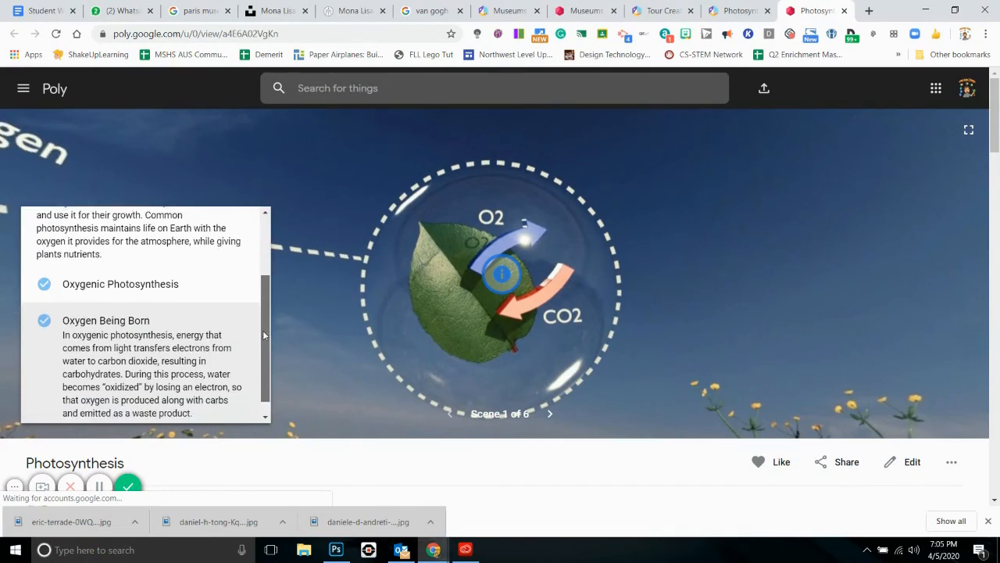
pyautogui.moveTo(823, 290); pyautogui.dragTo(498, 265)
pyautogui.moveTo(654, 251); pyautogui.dragTo(587, 322)
pyautogui.moveTo(459, 320); pyautogui.dragTo(490, 321)
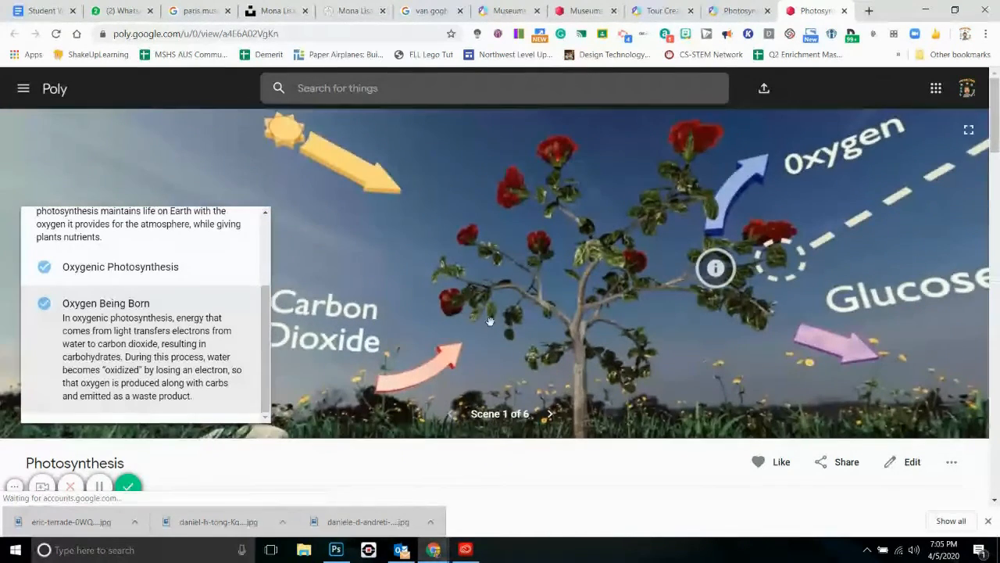
# Go to the Pigments and Absorption of Light scene and examine its points of interest, including Chlorophyll, Pigments and Carotenoids.
pyautogui.click(551, 415)
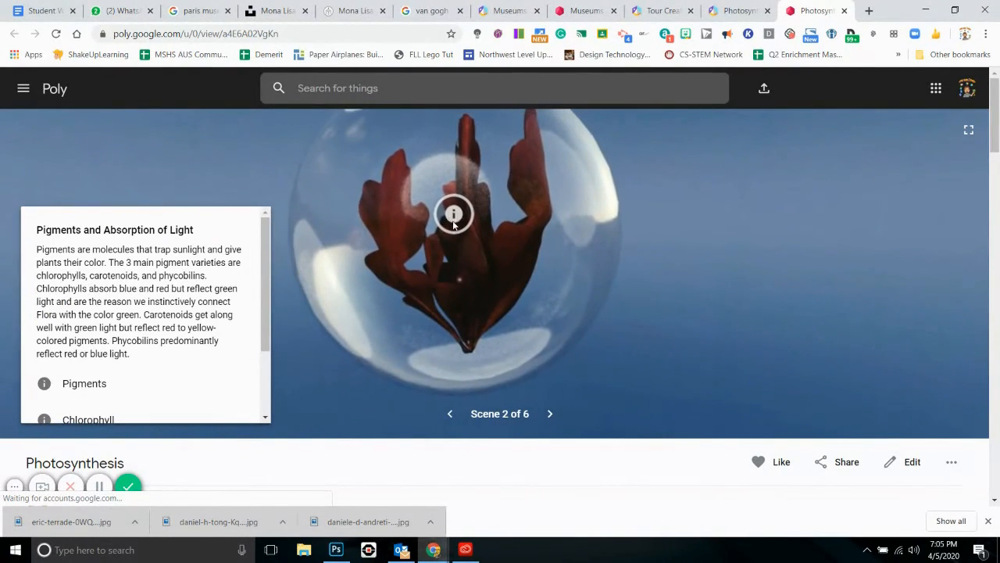
pyautogui.click(453, 222)
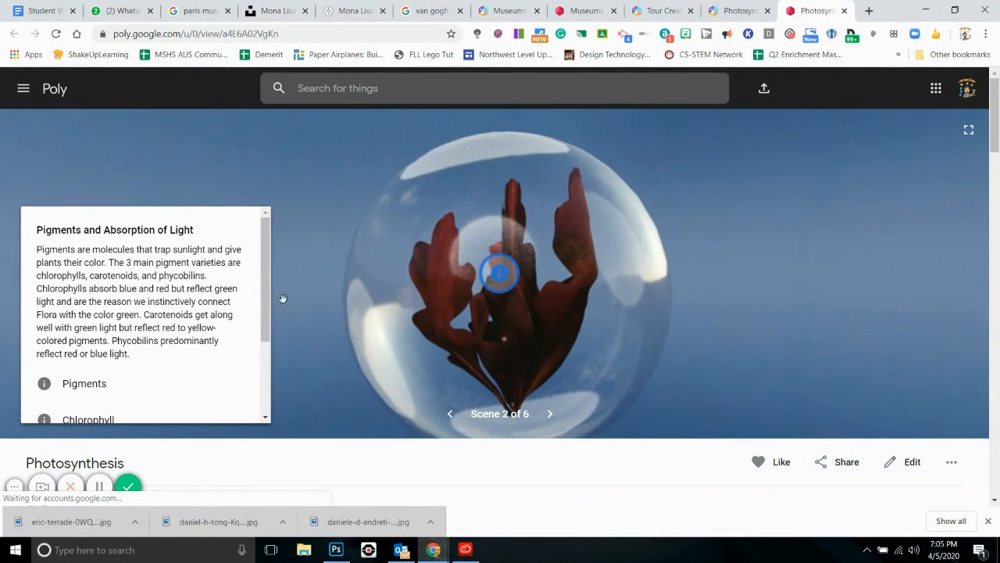
pyautogui.moveTo(696, 286); pyautogui.dragTo(618, 316)
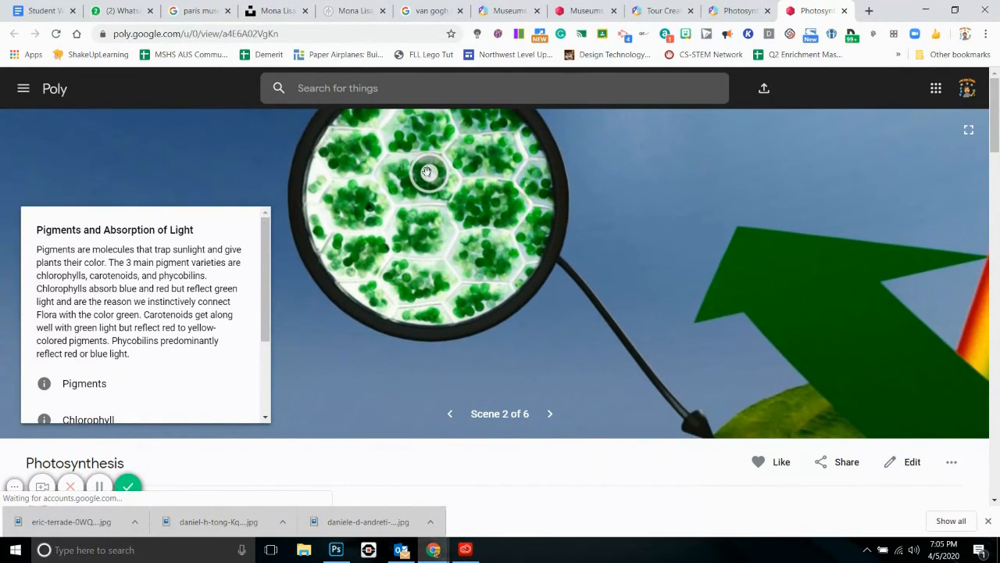
pyautogui.click(428, 173)
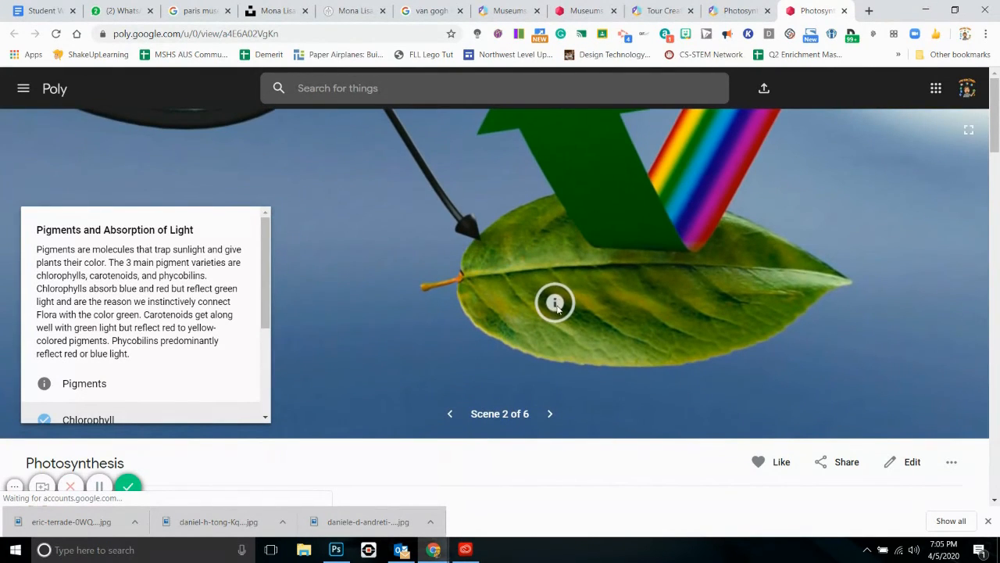
pyautogui.click(555, 304)
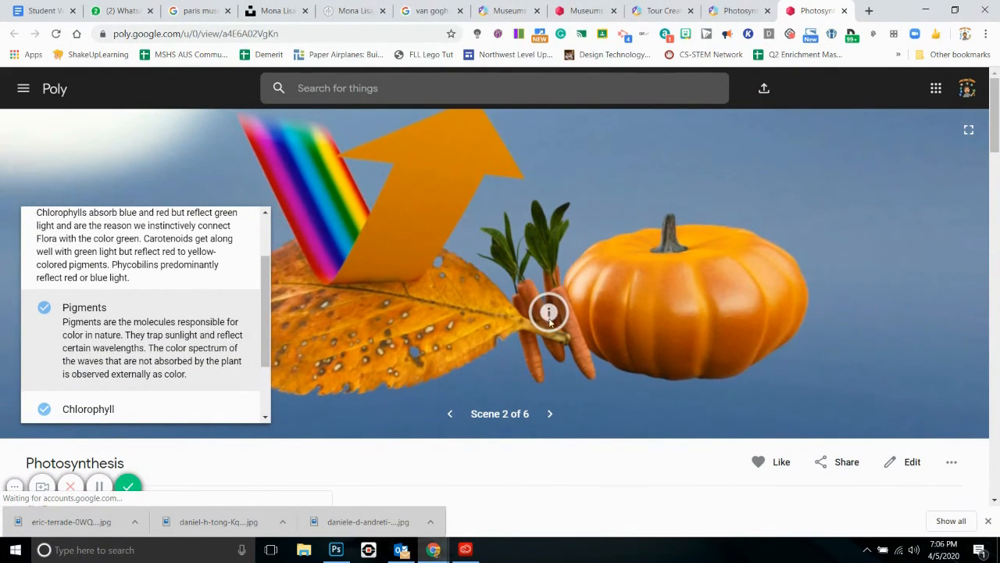
pyautogui.click(551, 319)
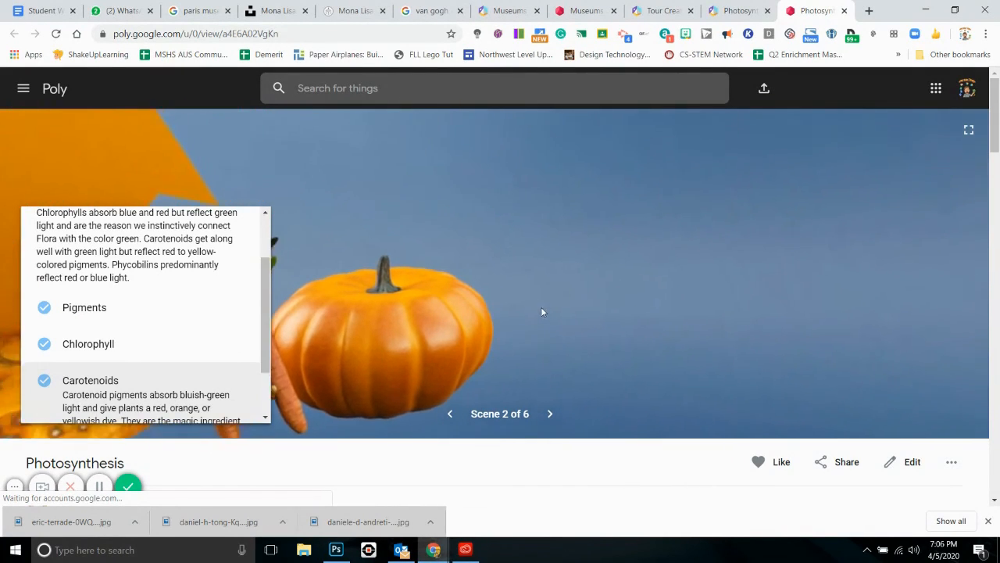
pyautogui.click(541, 309)
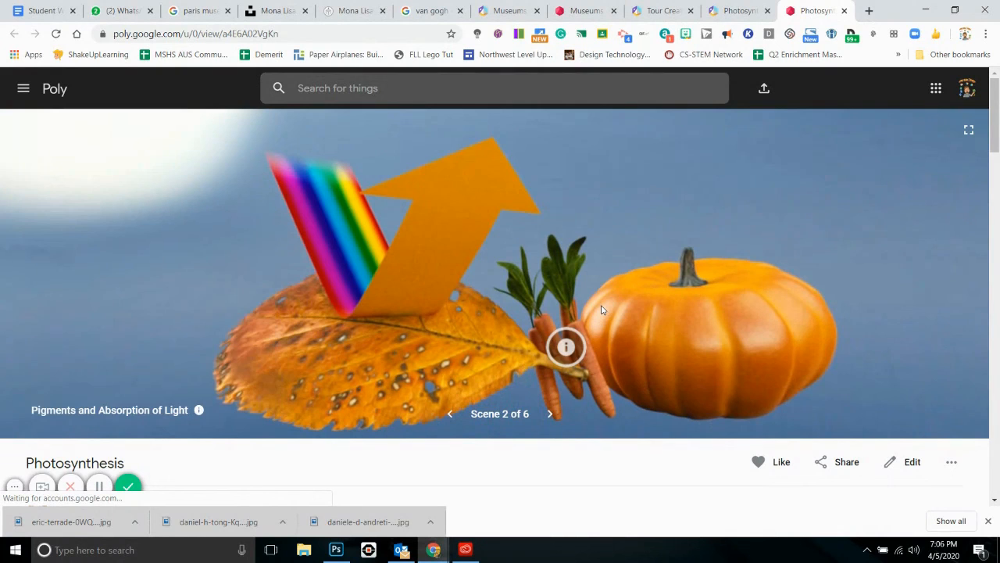